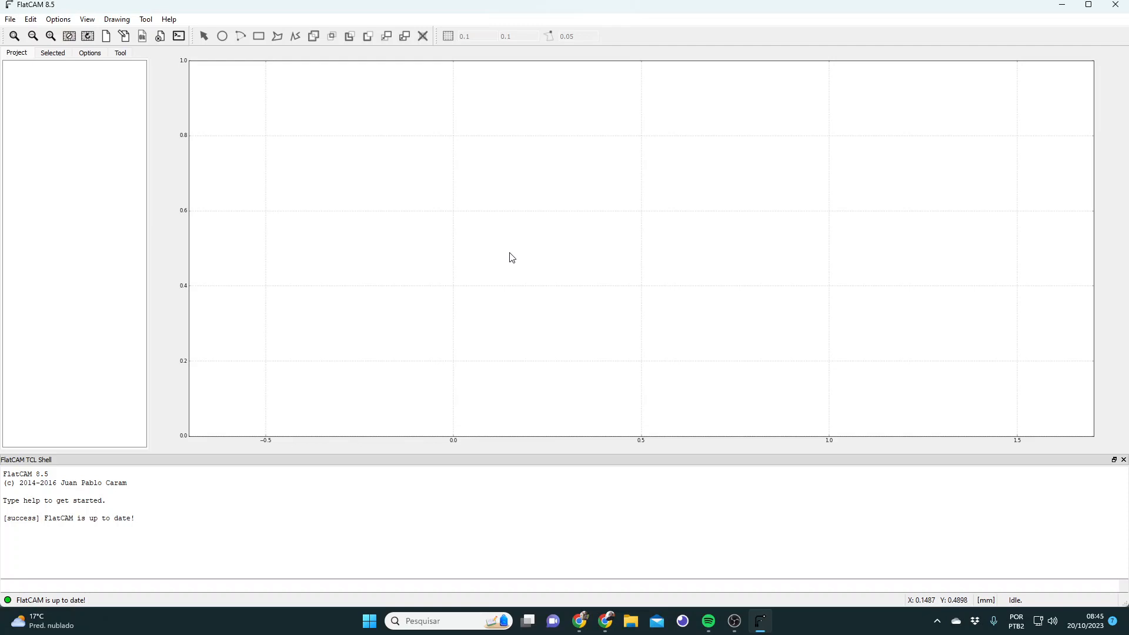
Step: Maximize the FlatCAM window, switch to File Explorer and open the VideoPrototipadora folder on the desktop
left_click(1088, 5)
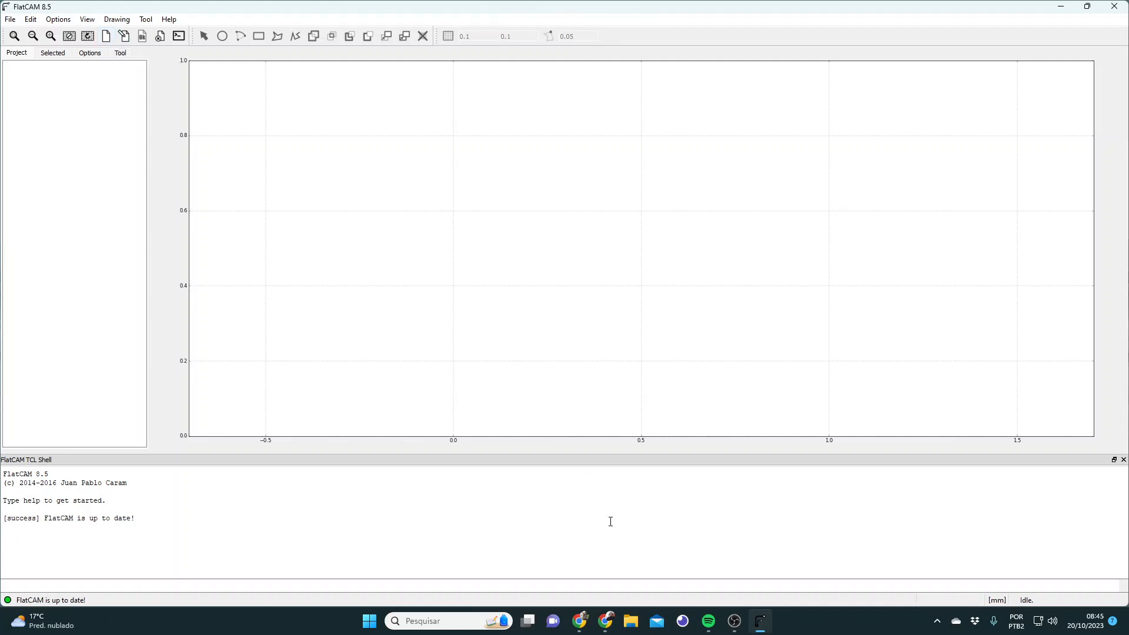
left_click(628, 619)
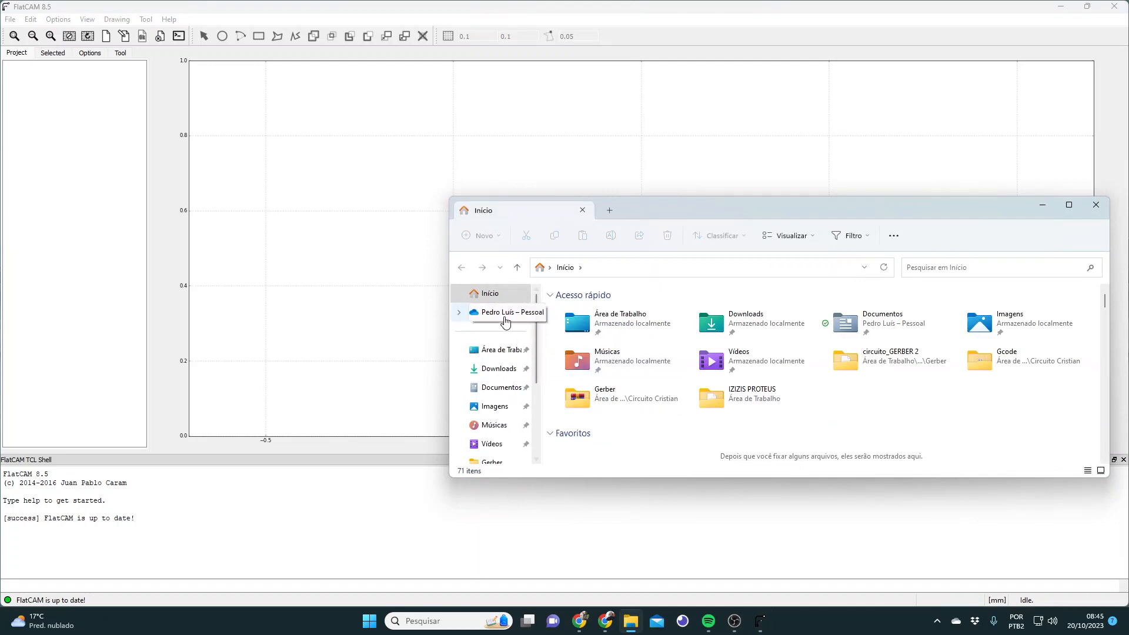
left_click(521, 354)
scroll(612, 408, "down", 8)
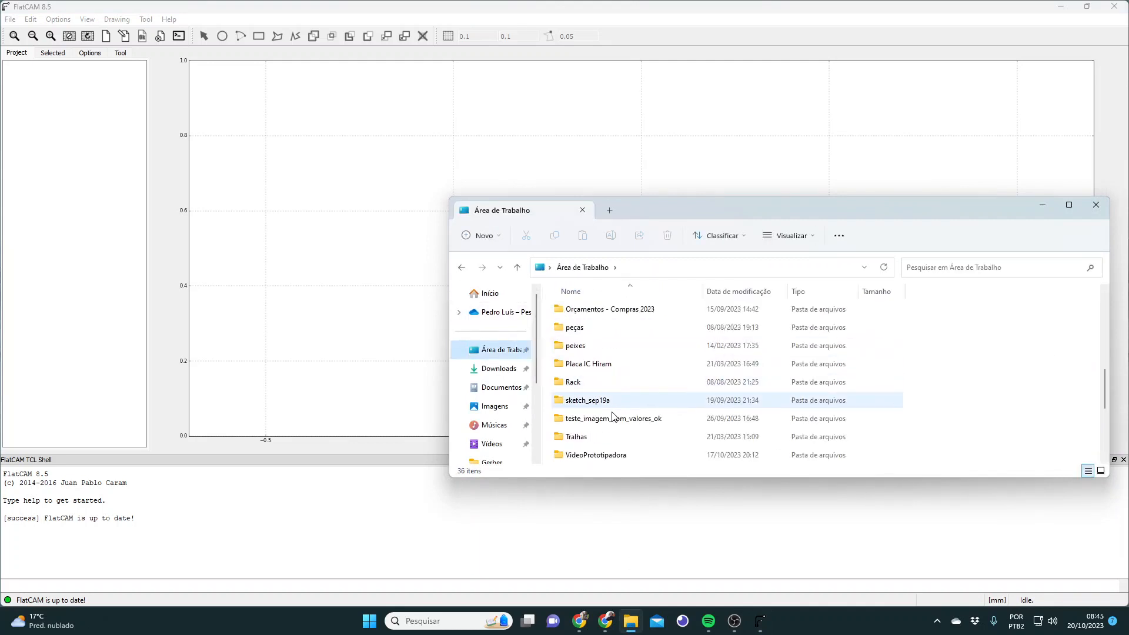
scroll(614, 414, "up", 2)
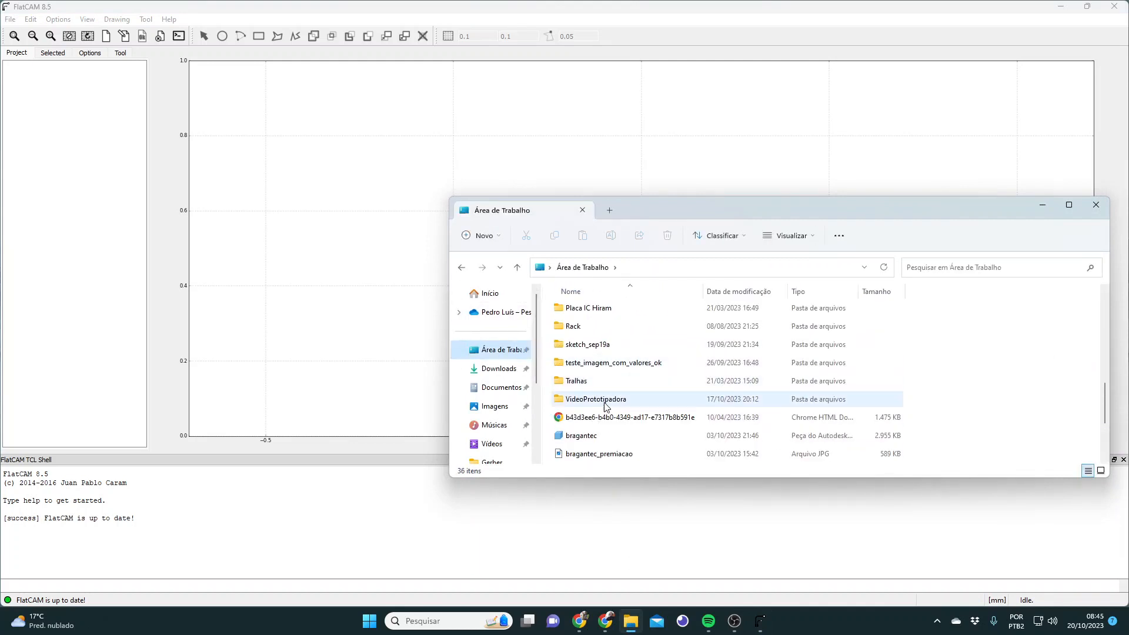
double_click(602, 399)
Step: Extract the compressed retificador - CADCAM archive into the same folder and close the extra window it opens
left_click(586, 316)
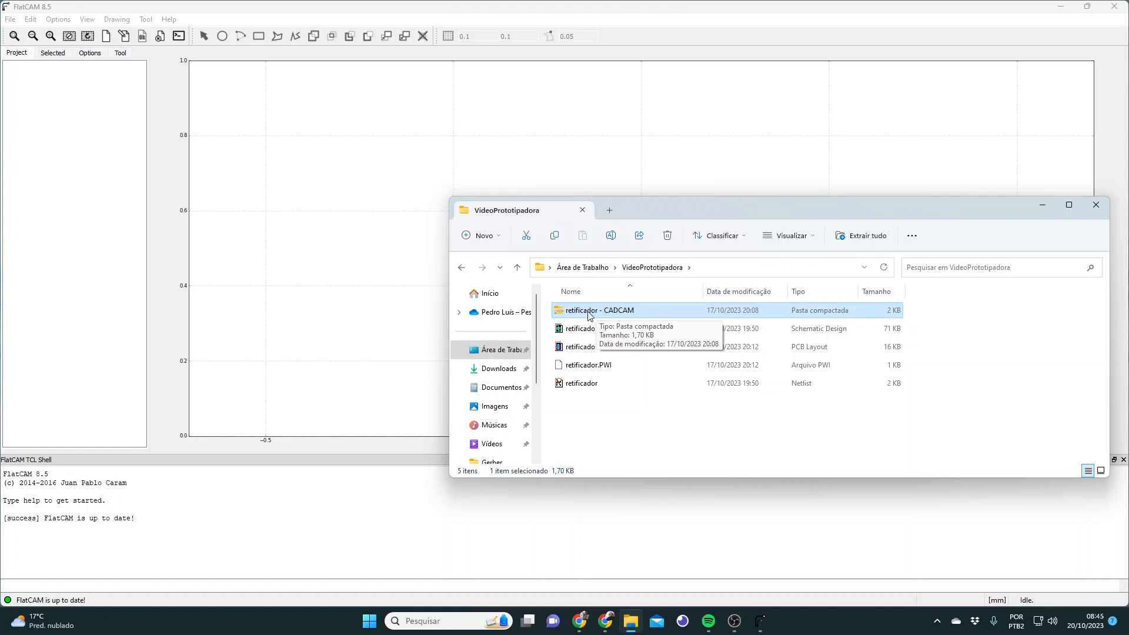
right_click(609, 313)
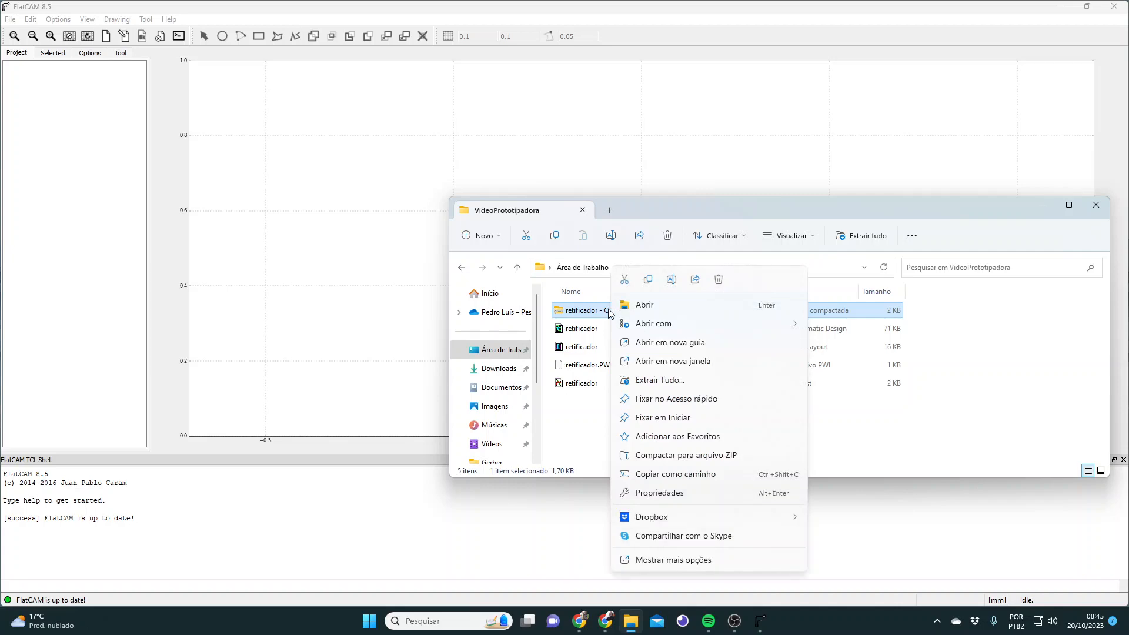
left_click(663, 381)
left_click(664, 421)
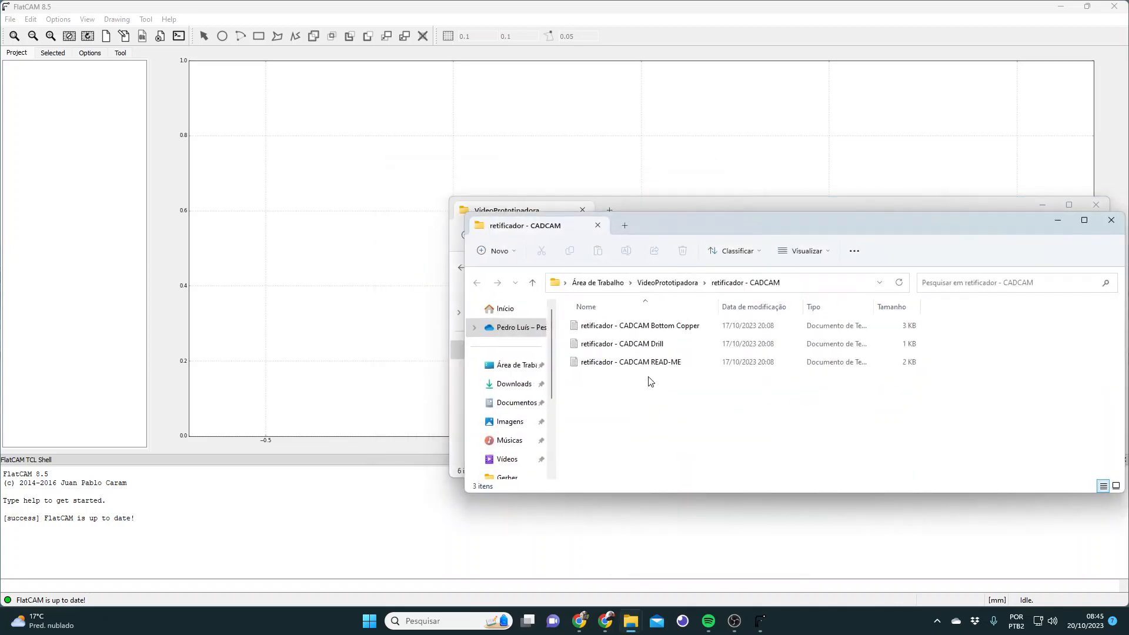
left_click(1110, 220)
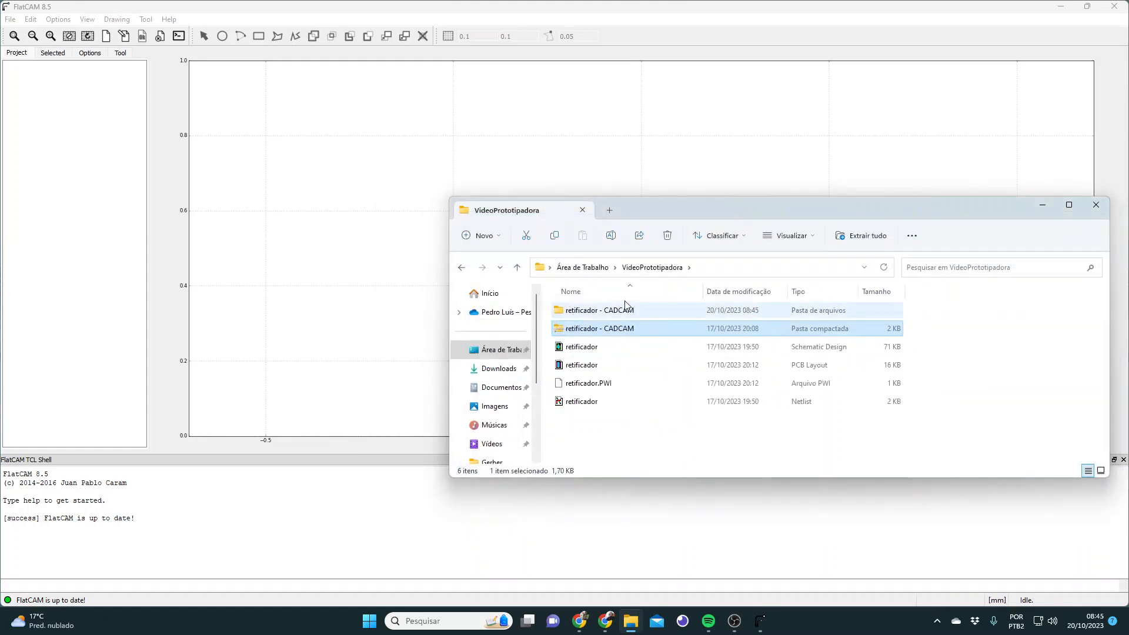
Step: Look through the Bottom Copper, Drill and READ-ME files in the extracted retificador - CADCAM folder, and minimize File Explorer
double_click(610, 312)
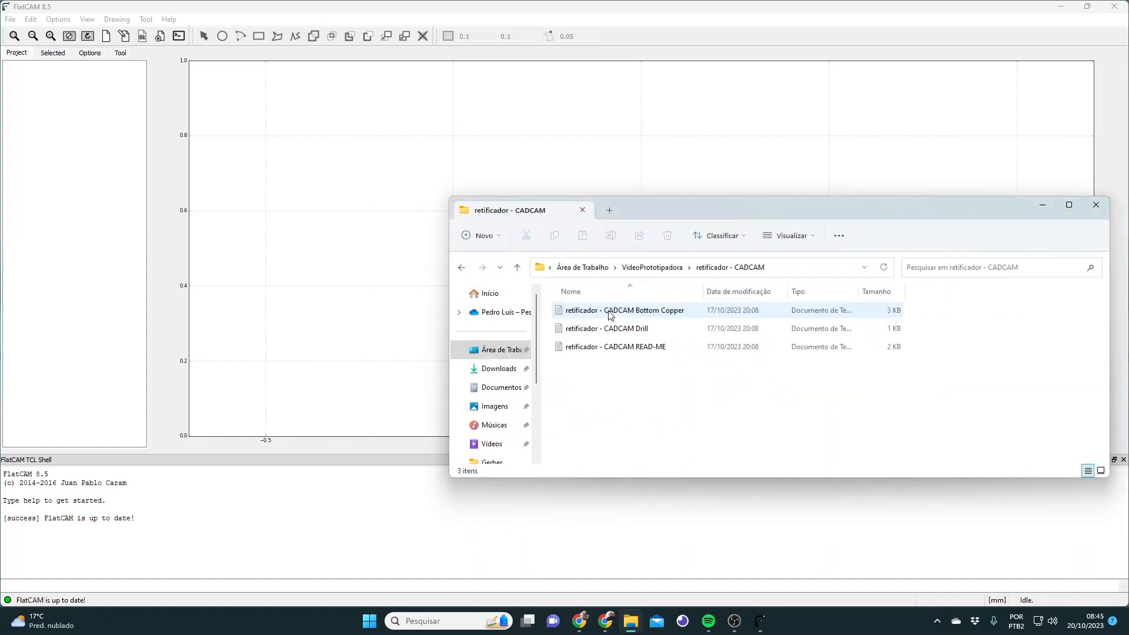
left_click(658, 316)
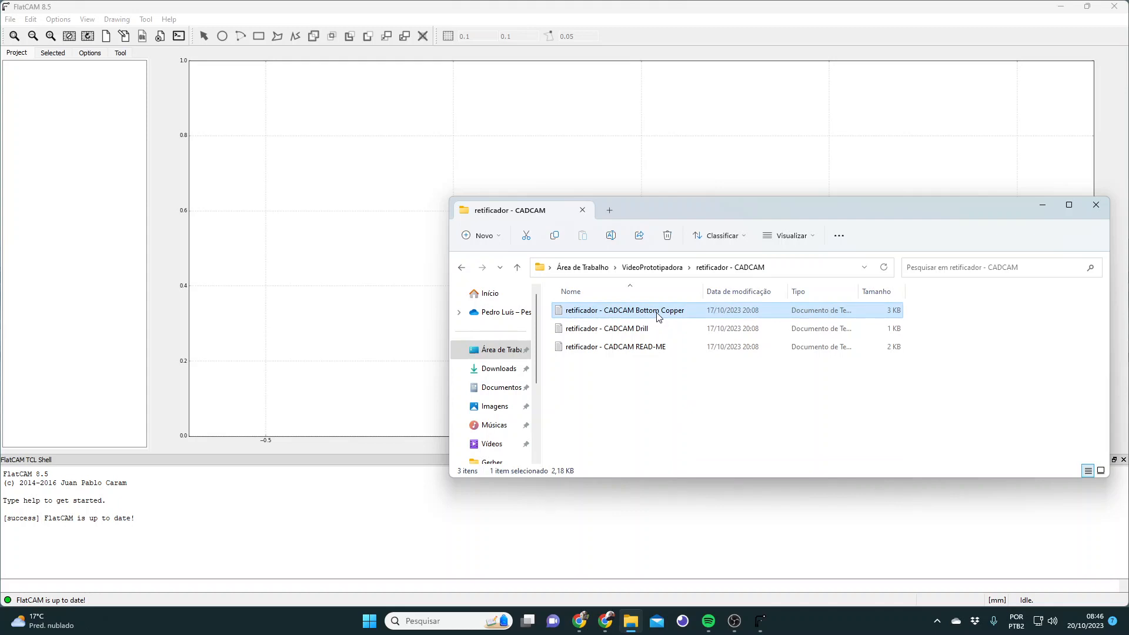
left_click(634, 335)
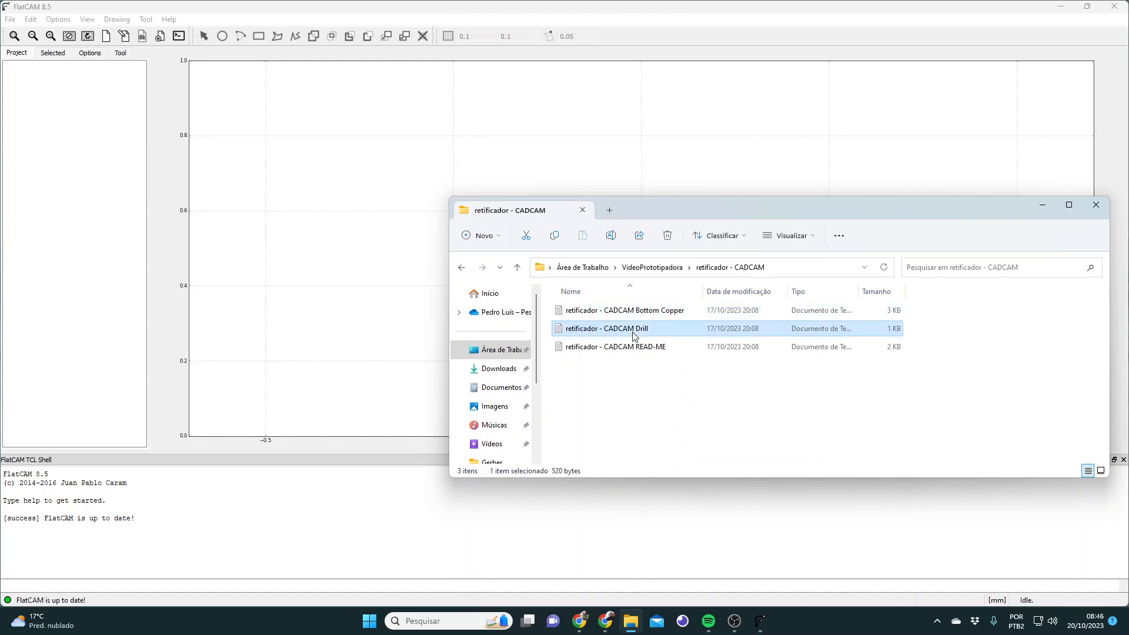
left_click(622, 351)
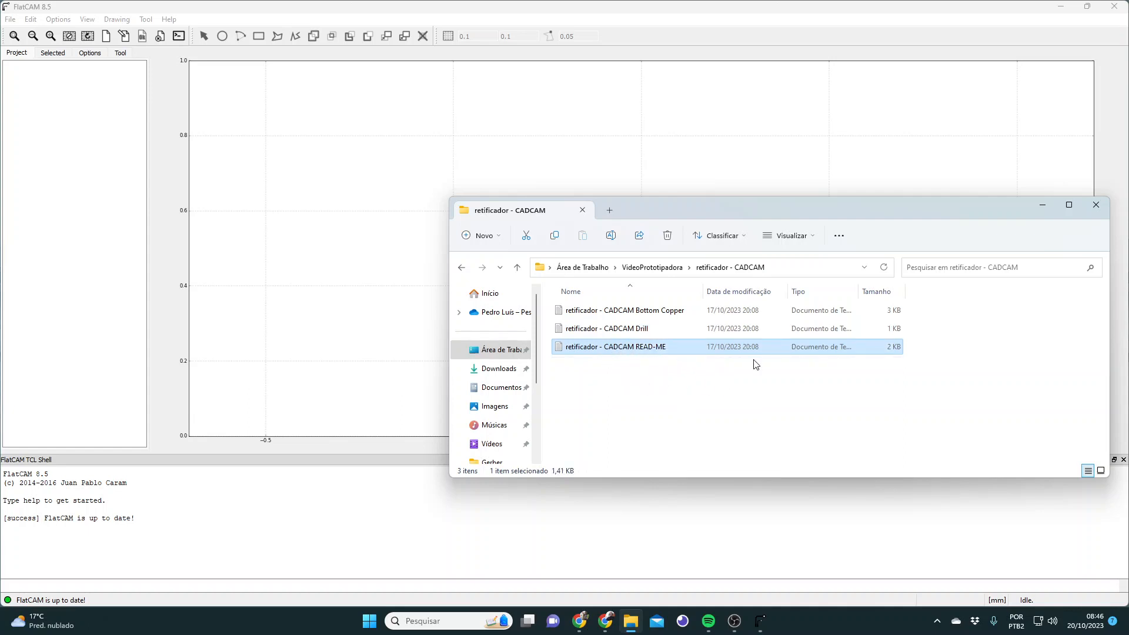
left_click(642, 331)
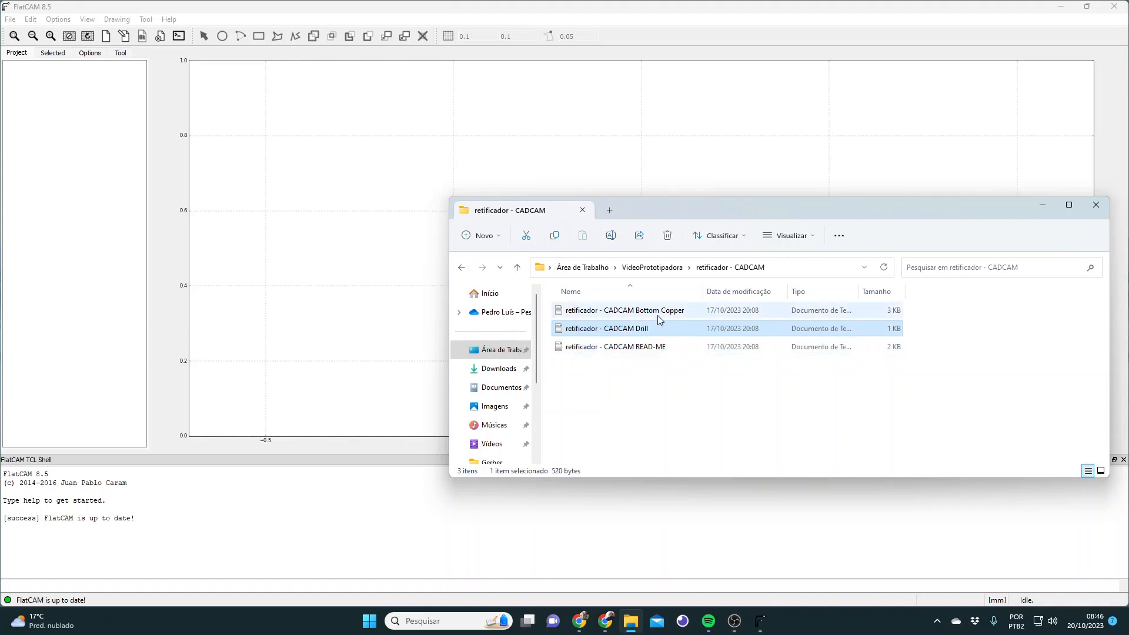
left_click(658, 316)
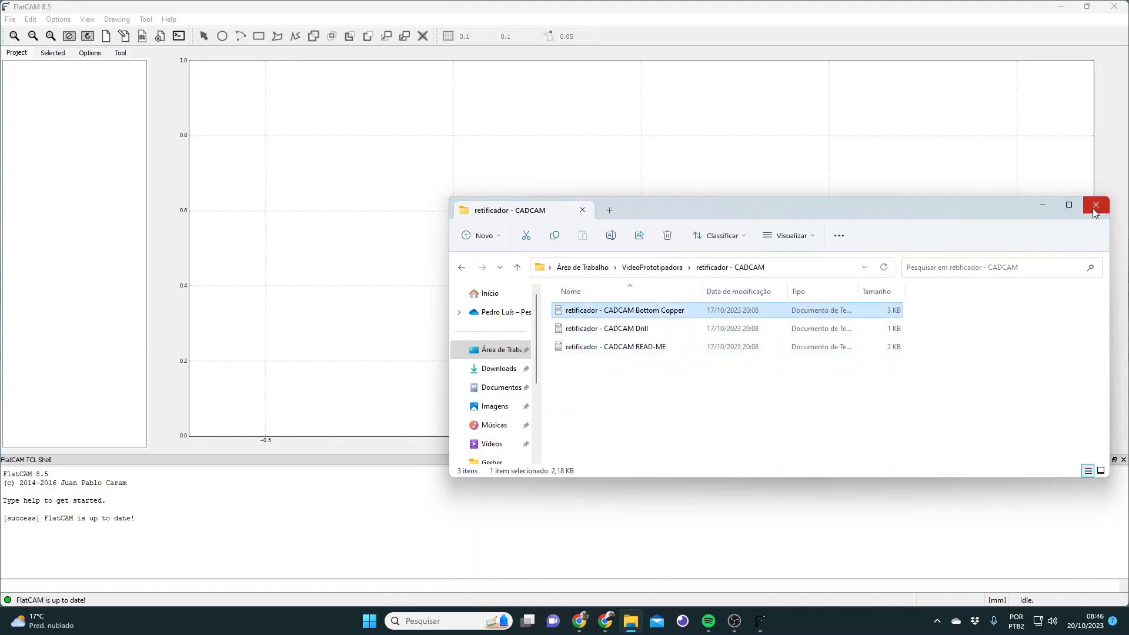
left_click(1045, 207)
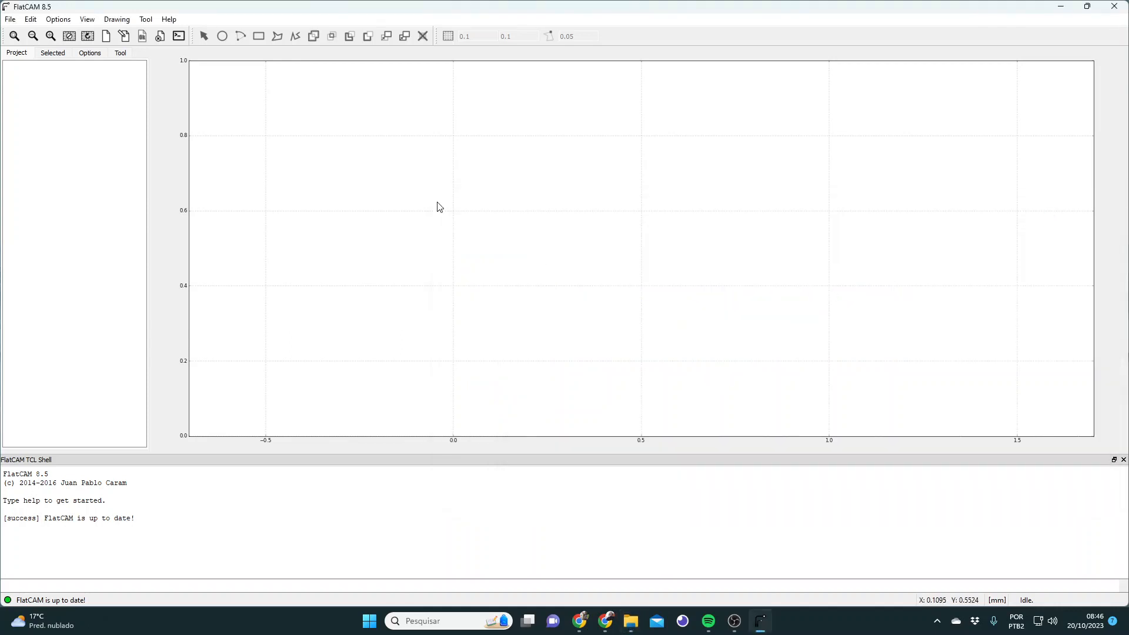
Step: Open the Gerber file retificador - CADCAM Bottom Copper from the extracted folder inside VideoPrototipadora on the desktop
left_click(11, 21)
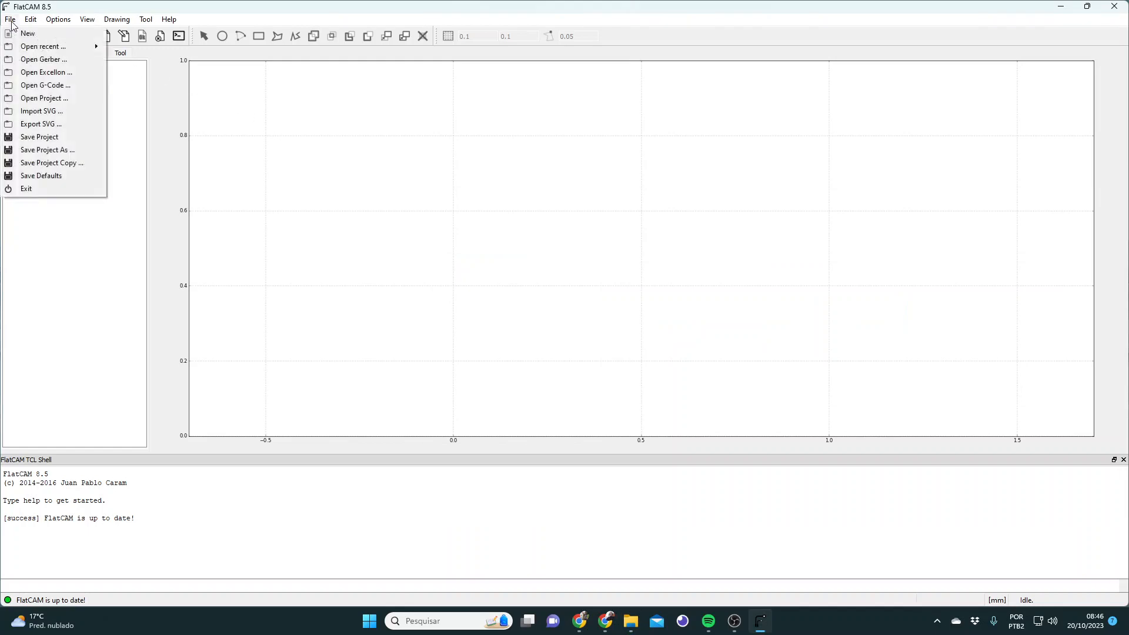
left_click(37, 61)
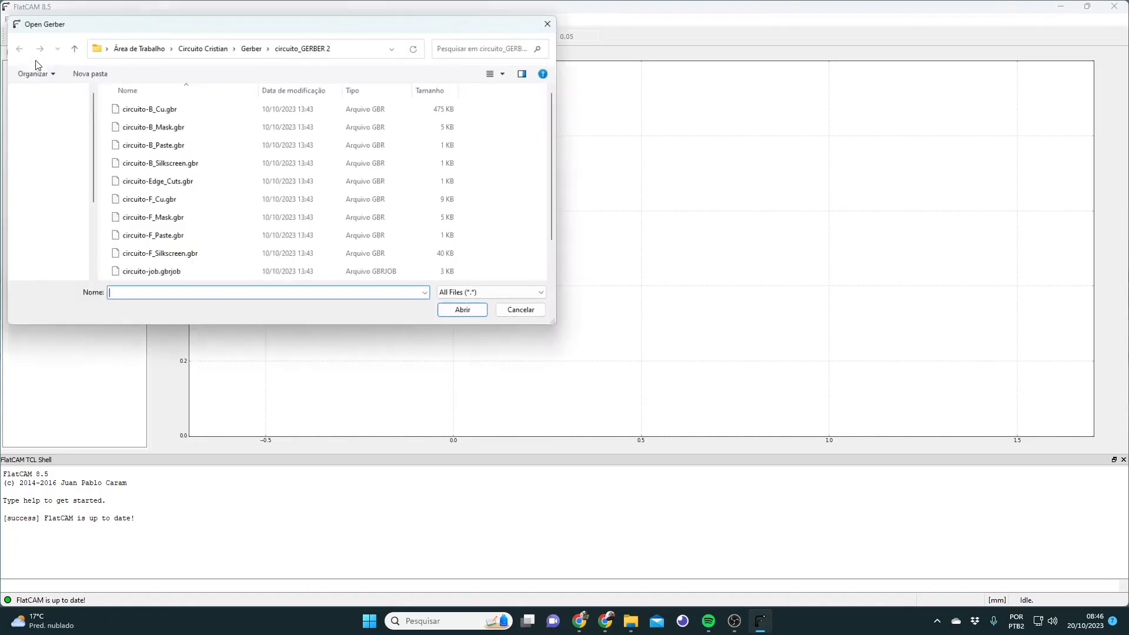
left_click(138, 48)
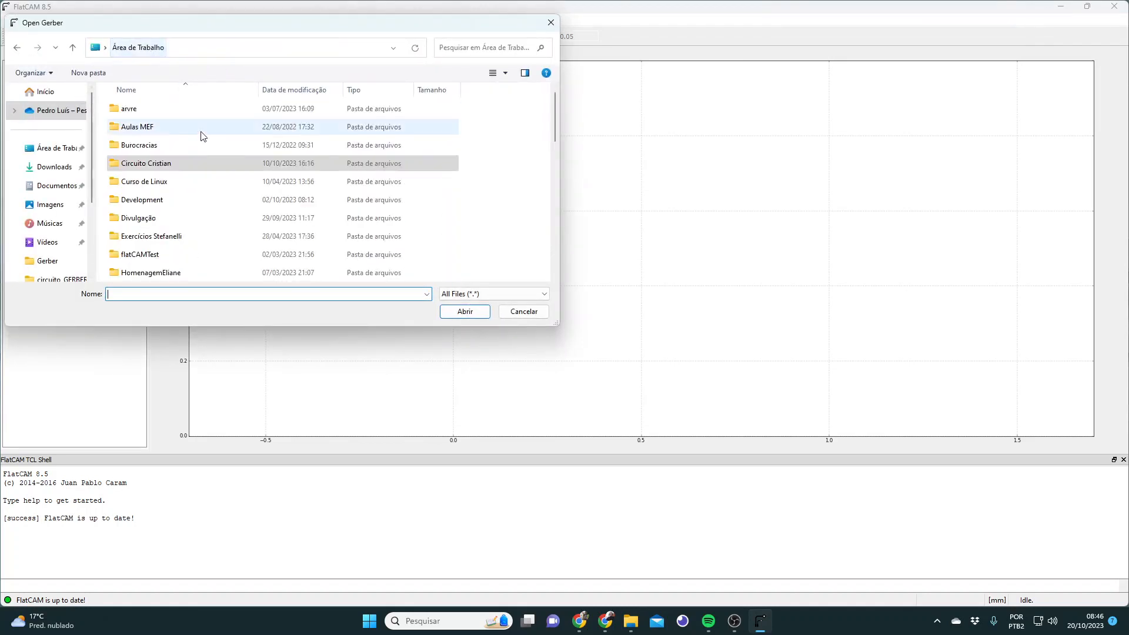
scroll(176, 226, "down", 10)
scroll(156, 223, "down", 2)
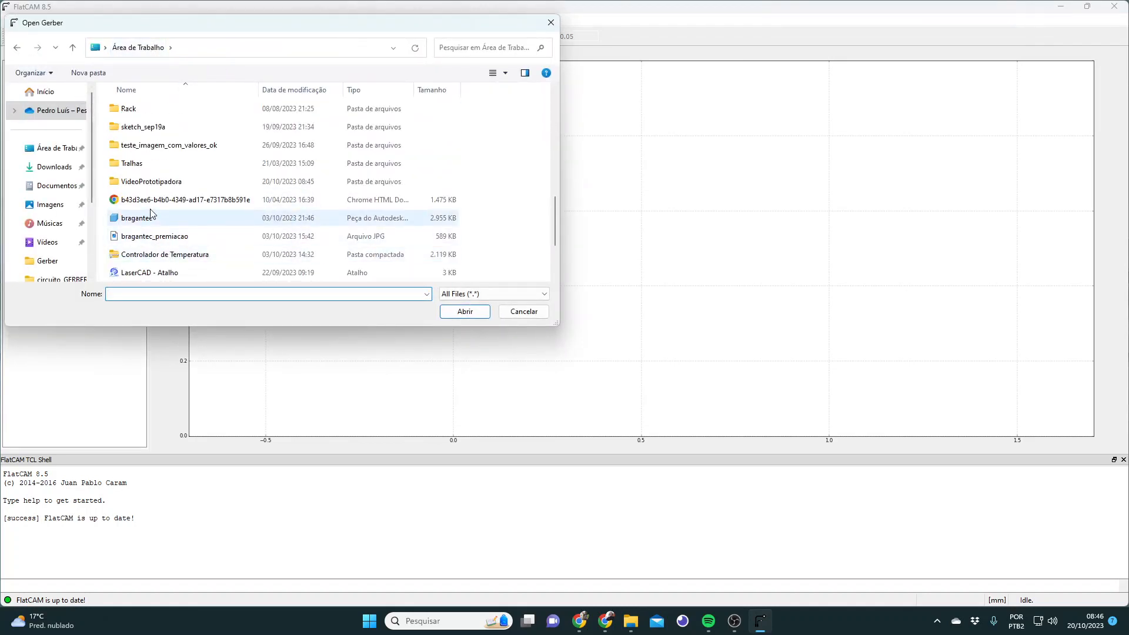
double_click(150, 183)
double_click(134, 111)
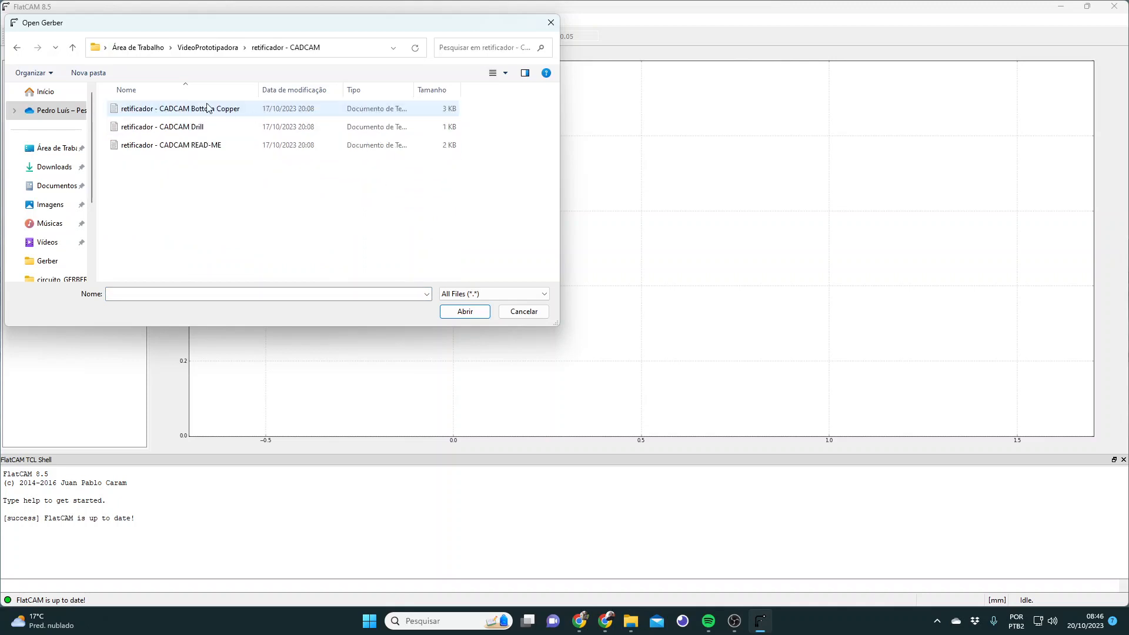
left_click(211, 112)
left_click(462, 315)
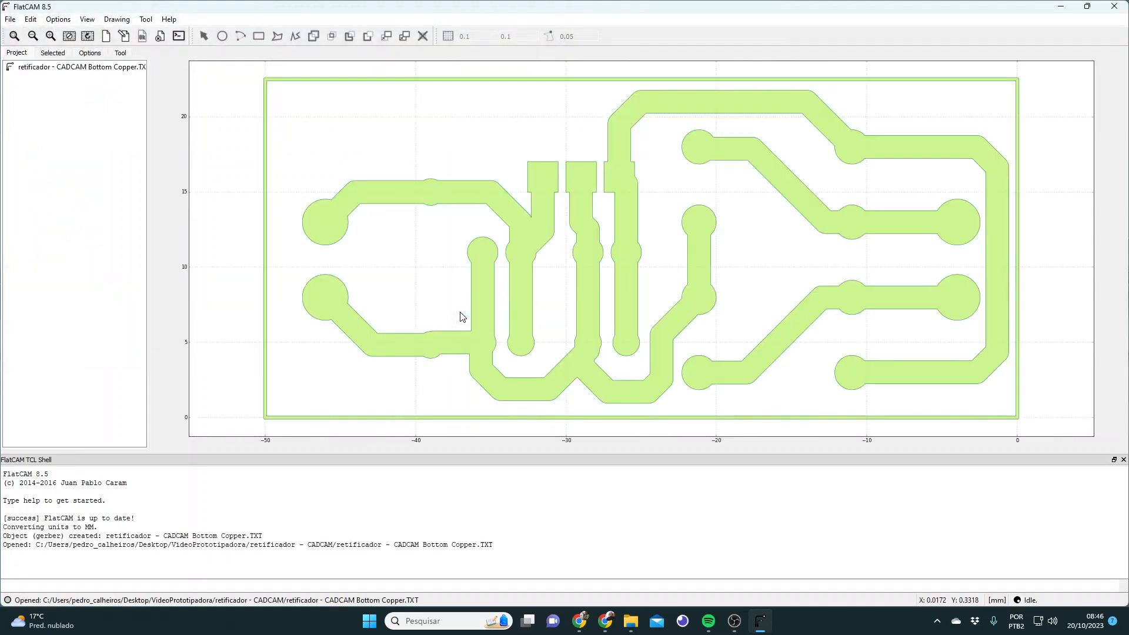
Step: Examine the board outline's corner against the plot origin and the layout of the copper traces
scroll(531, 335, "down", 1)
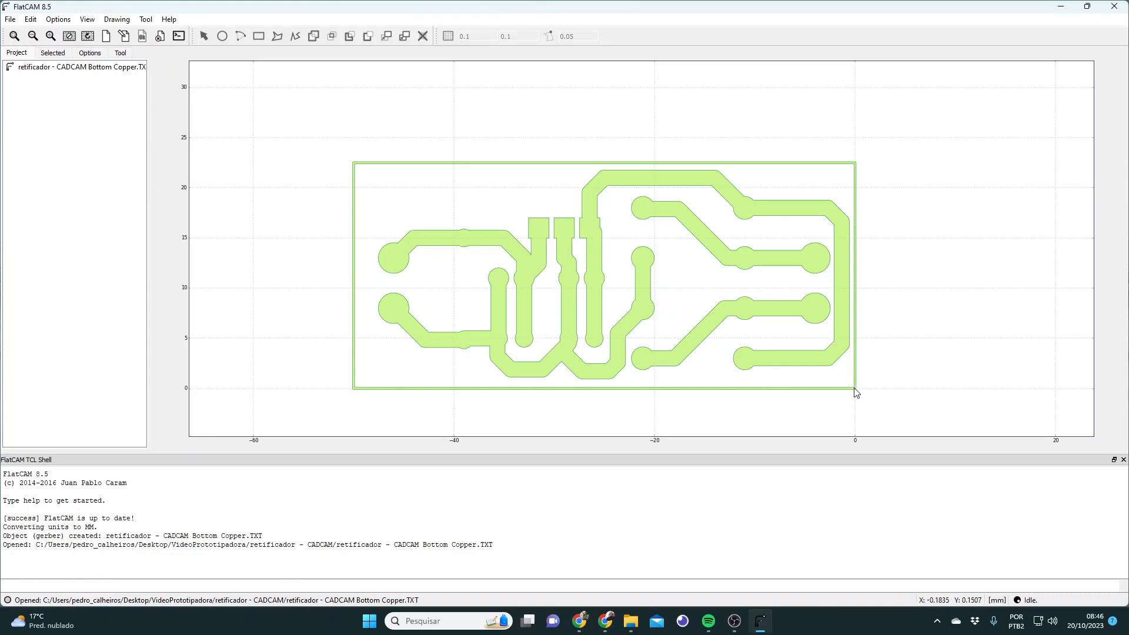
scroll(858, 393, "up", 5)
middle_click_drag(849, 368, 325, 391)
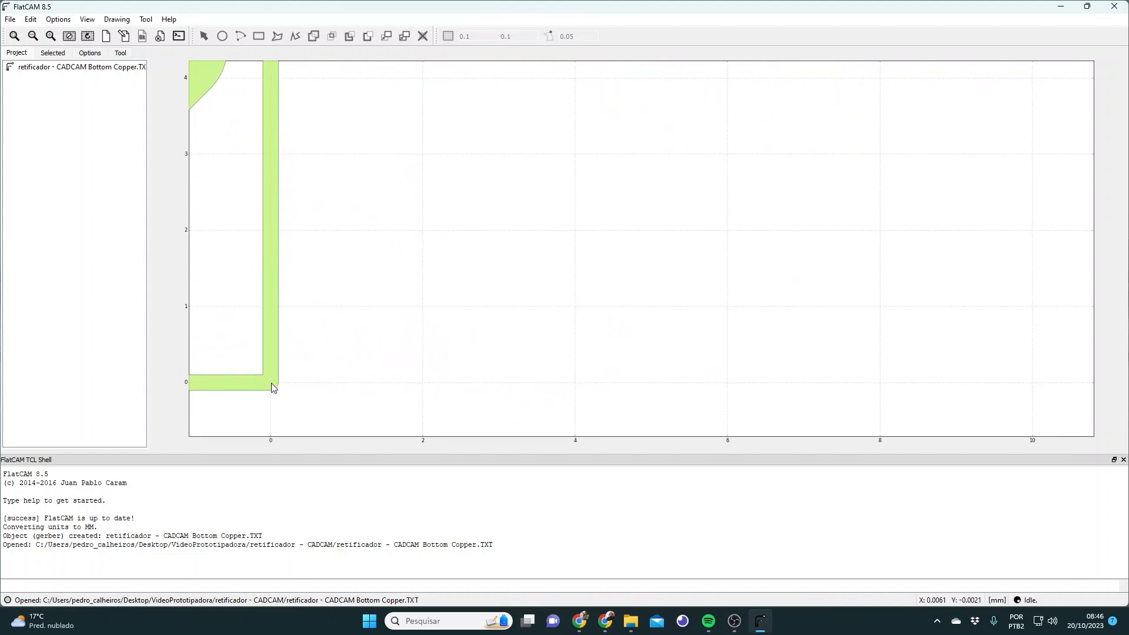
scroll(271, 383, "down", 4)
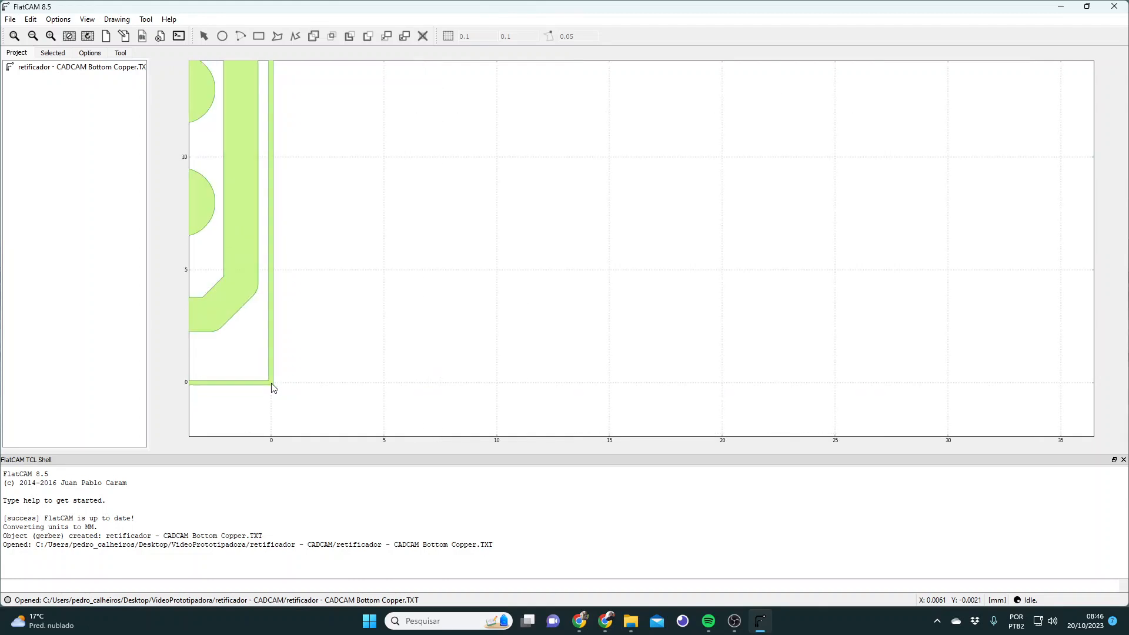
middle_click_drag(271, 384, 719, 390)
scroll(709, 375, "down", 1)
middle_click_drag(641, 347, 840, 322)
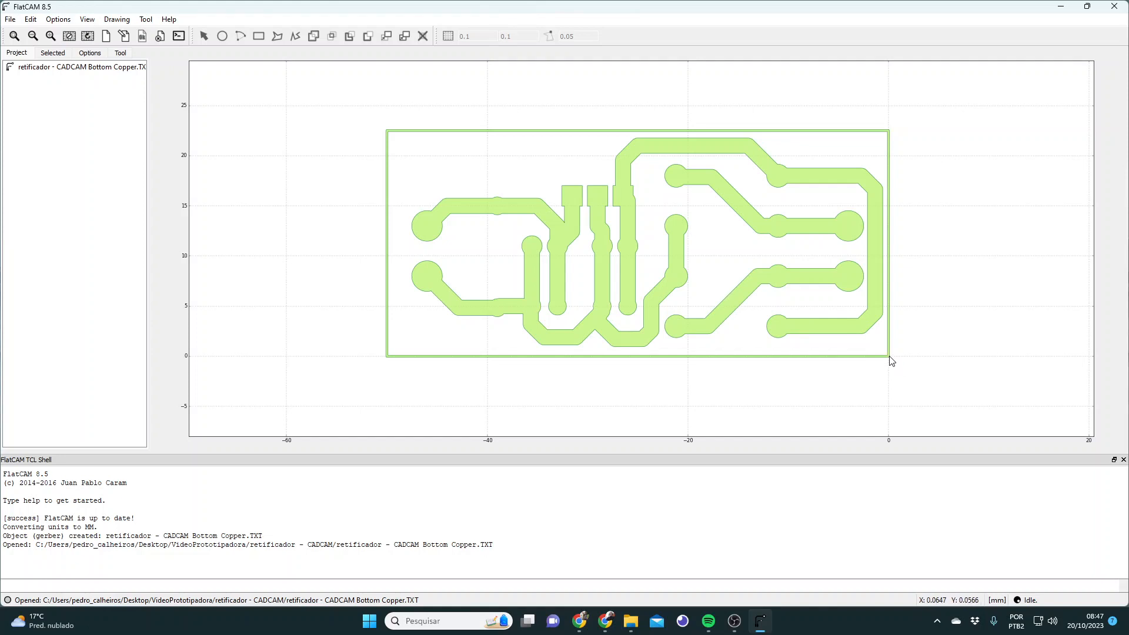
scroll(891, 360, "down", 3)
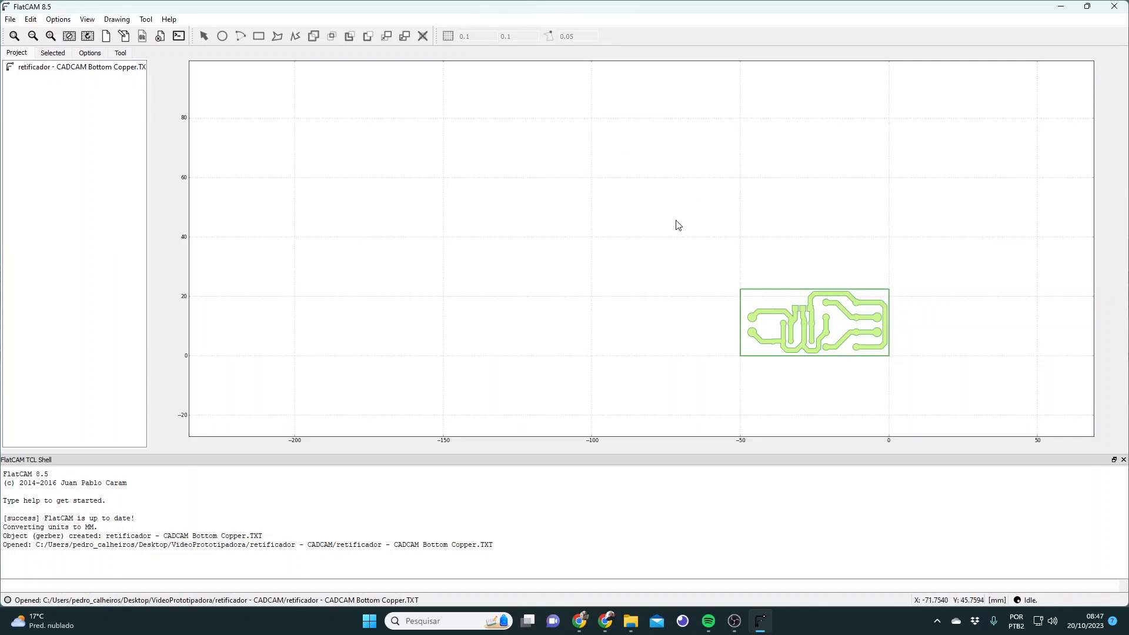
scroll(886, 334, "up", 1)
scroll(885, 332, "up", 2)
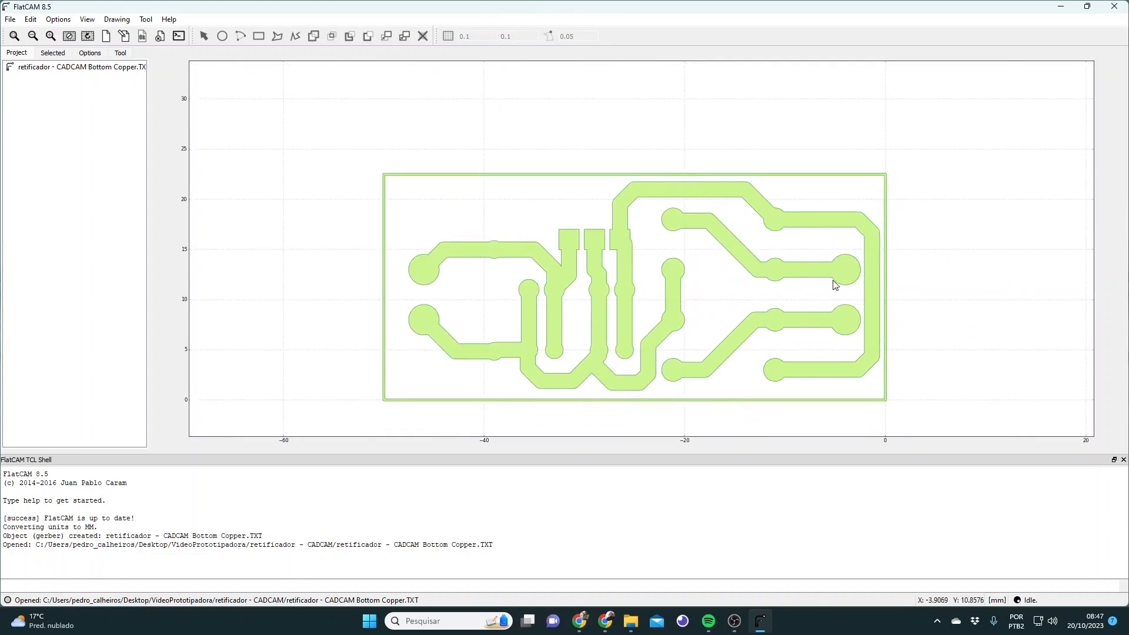
middle_click_drag(834, 280, 858, 286)
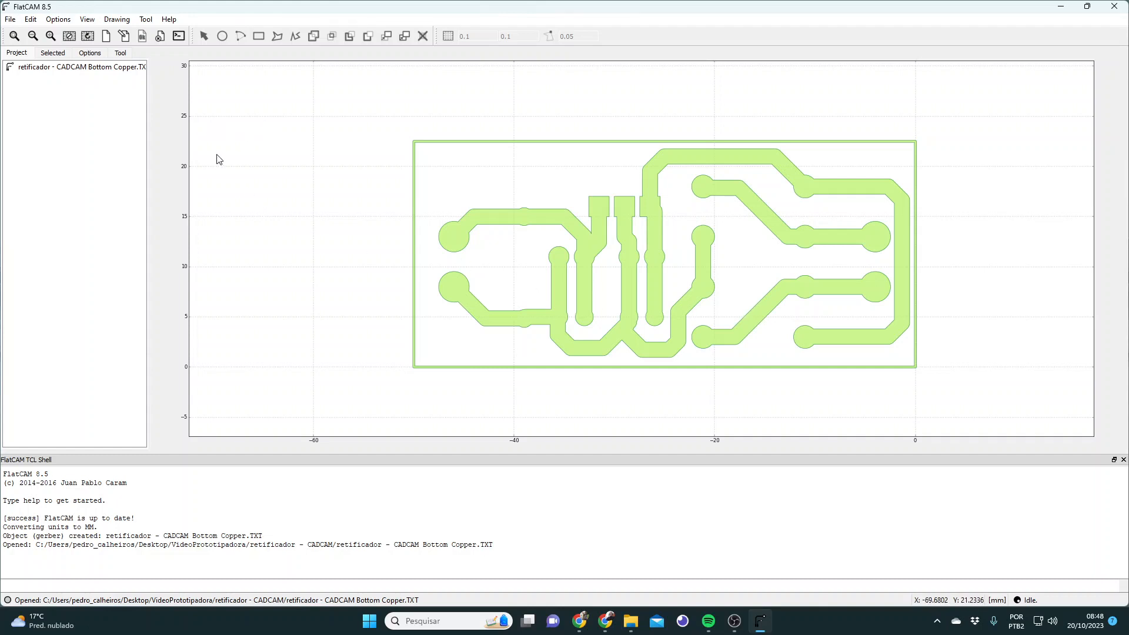
Step: Open the settings of the Bottom Copper Gerber object and review its isolation routing, cutout, scale and offset parameters
left_click(43, 72)
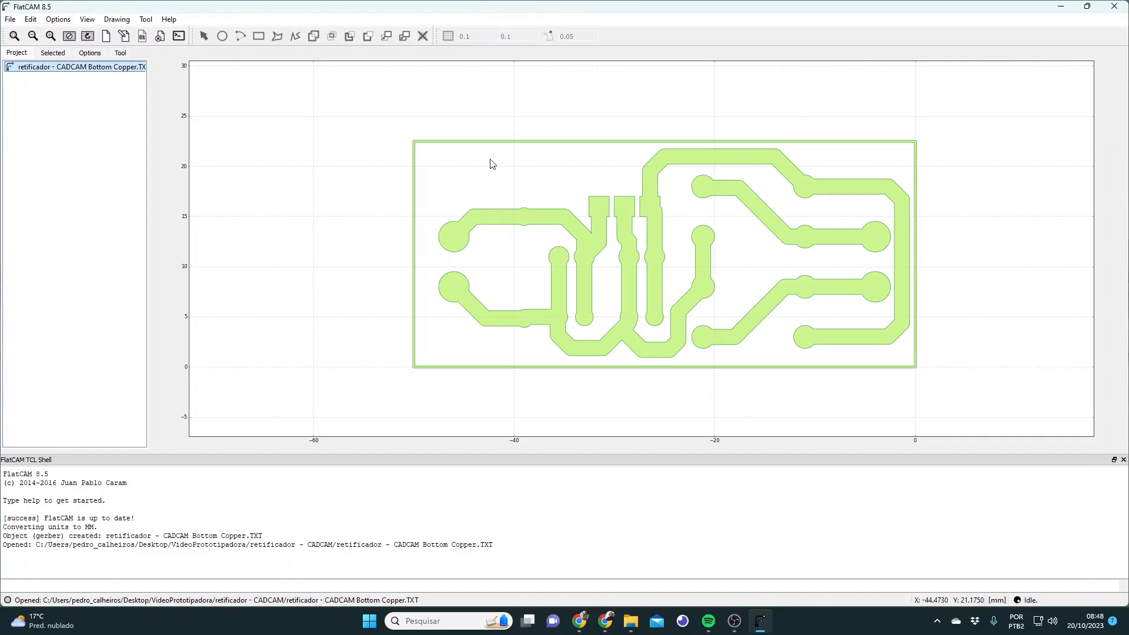
left_click(48, 55)
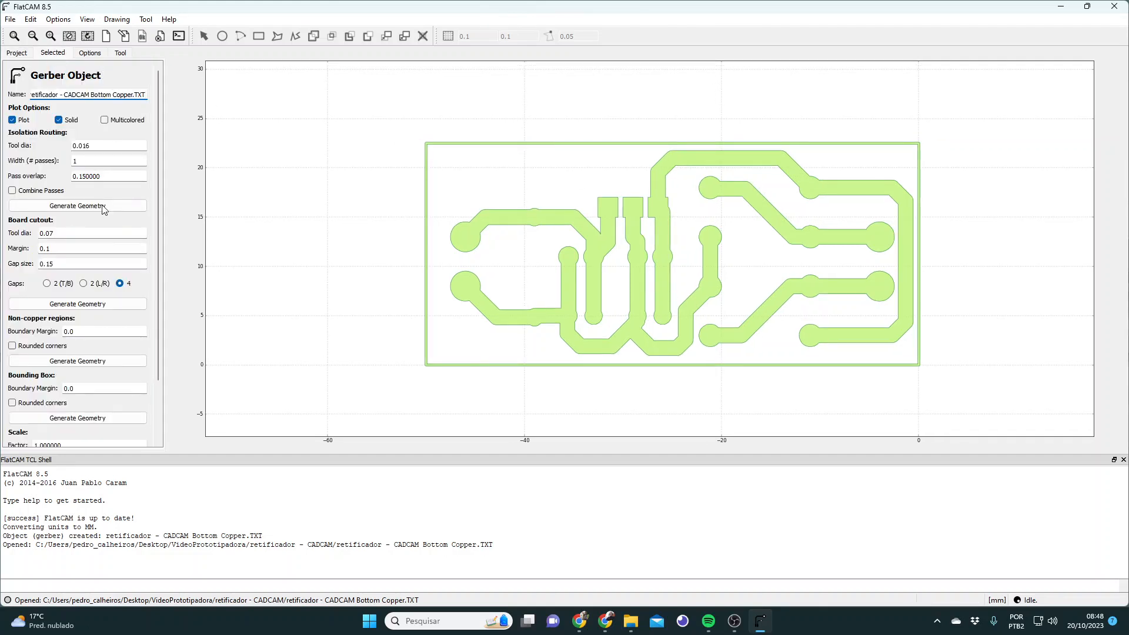
scroll(92, 308, "down", 2)
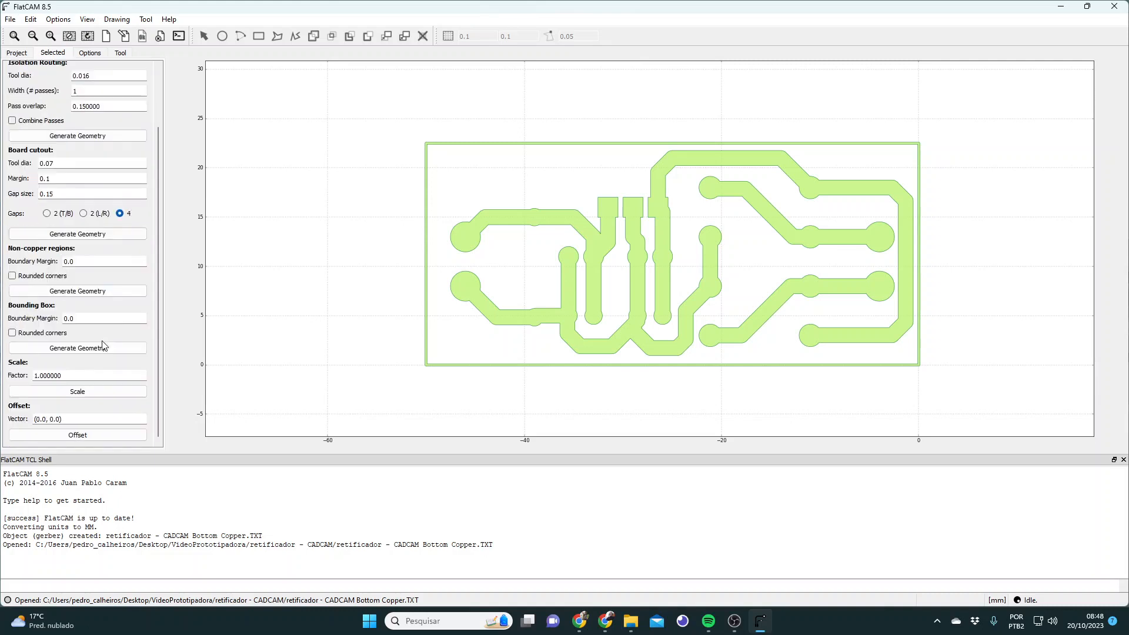
scroll(104, 350, "up", 1)
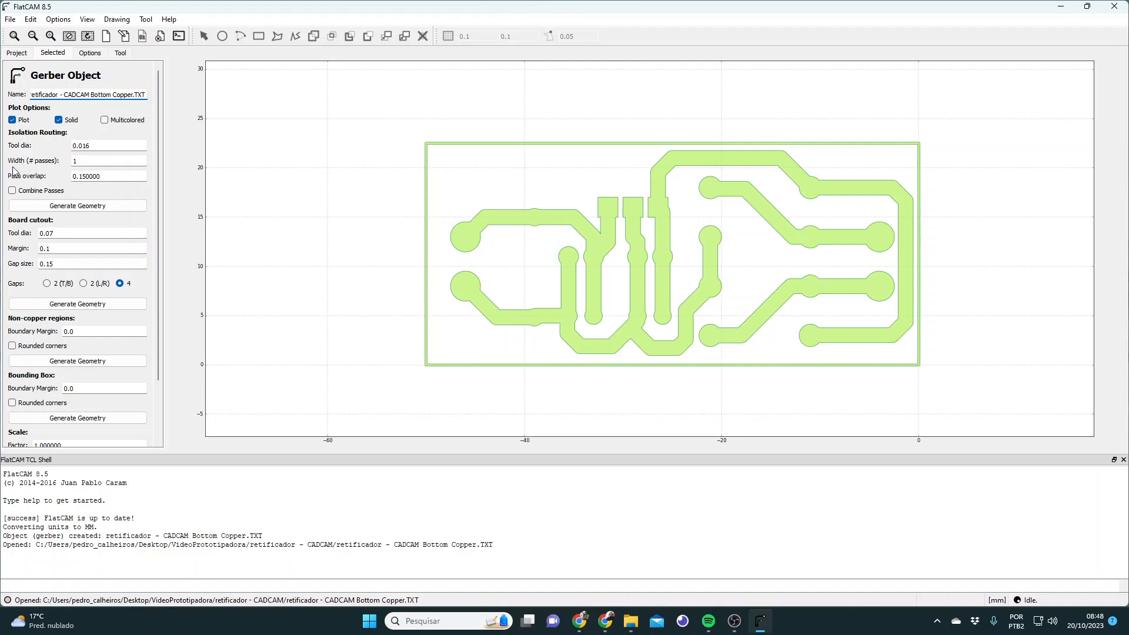
left_click(113, 177)
scroll(94, 279, "down", 2)
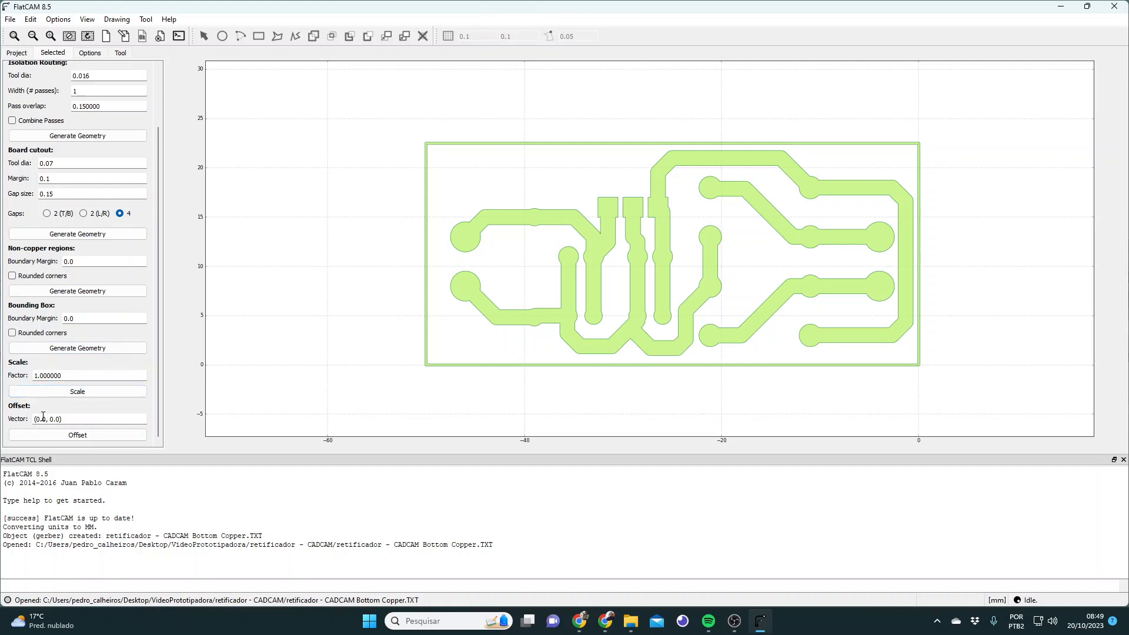
scroll(99, 336, "up", 1)
scroll(99, 336, "up", 1)
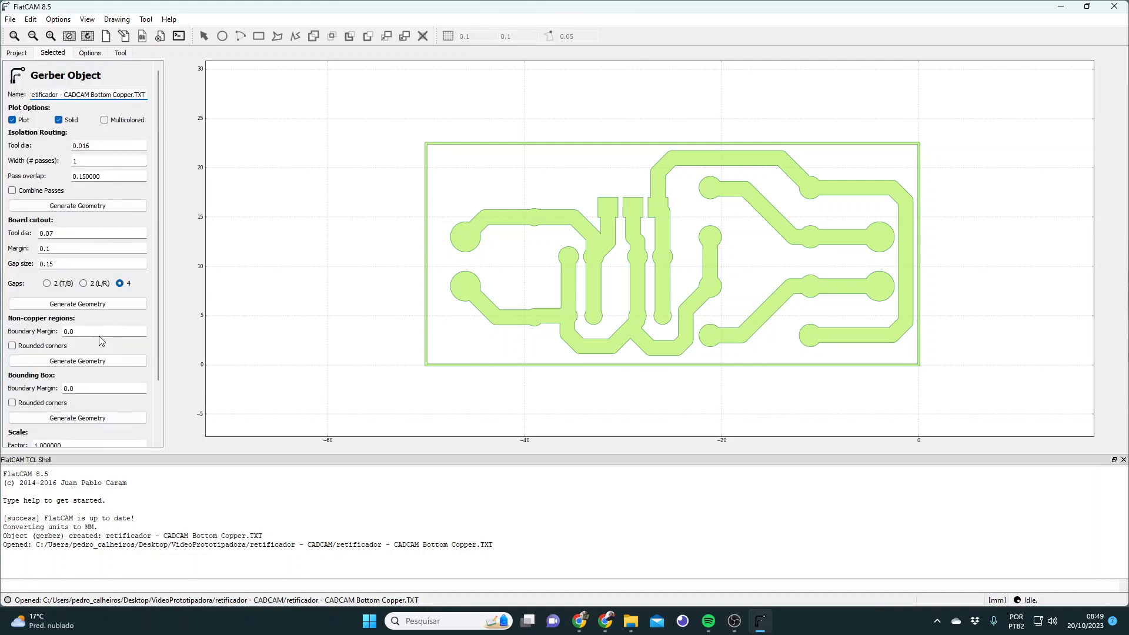
Step: Set the isolation routing tool diameter to 0.1 and the pass overlap to 0, and generate the isolation geometry
double_click(108, 147)
type("1")
left_click(105, 159)
left_click(100, 146)
double_click(111, 177)
type("0")
left_click(88, 207)
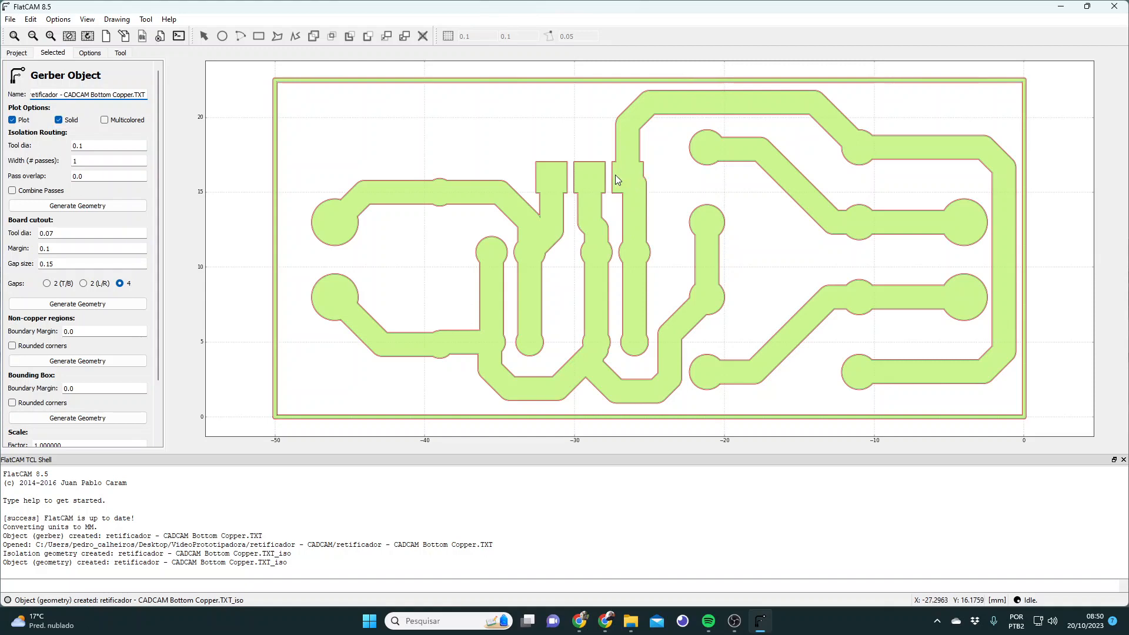
Step: Examine the gap between the isolation path and the copper edge of the pad beside the upper centre trace
scroll(614, 175, "up", 7)
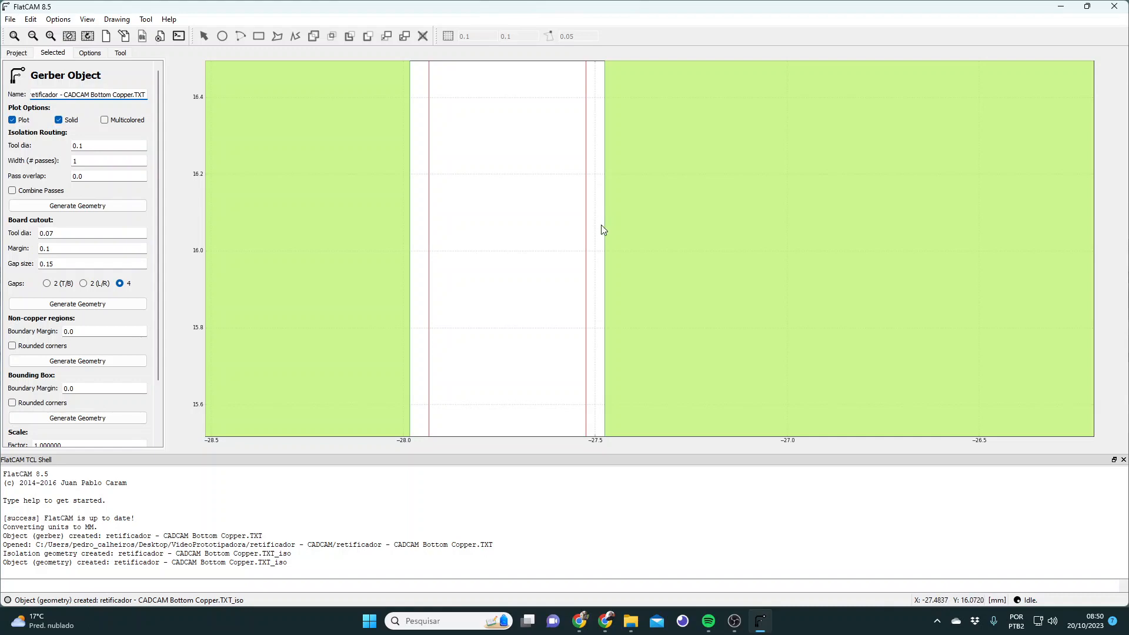
scroll(605, 227, "down", 5)
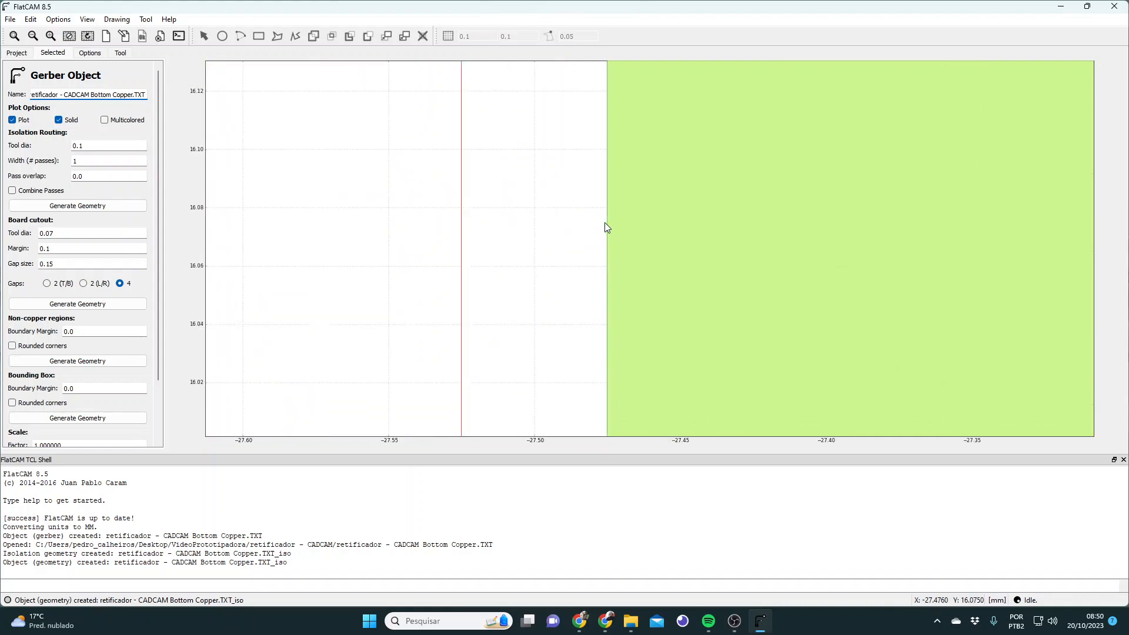
scroll(605, 228, "down", 4)
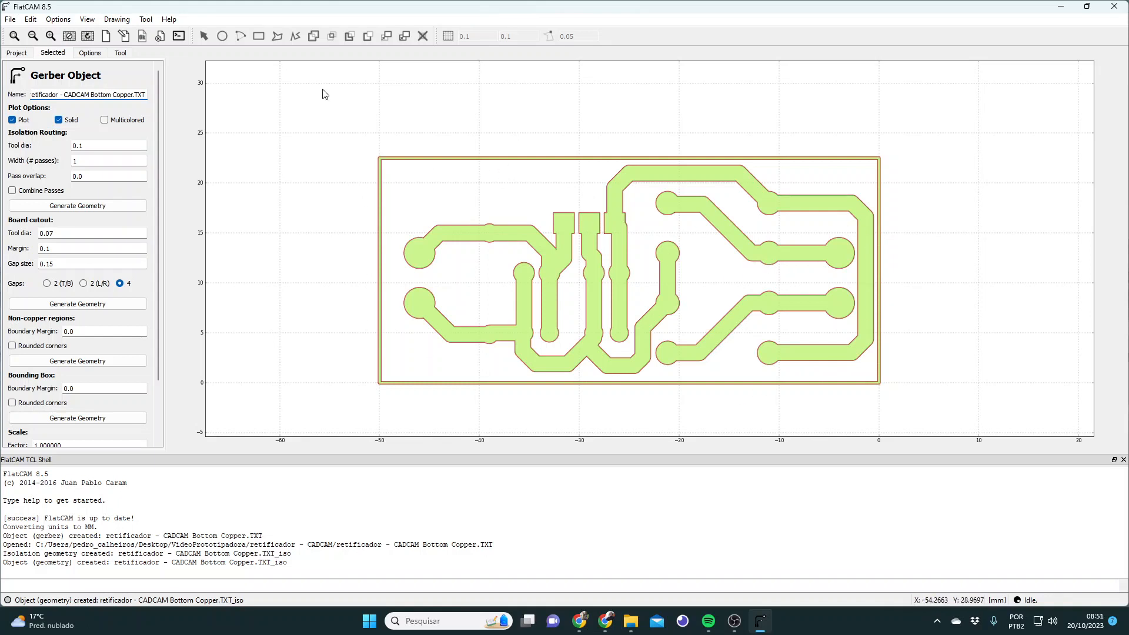
Step: Select the Bottom Copper isolation geometry (retificador - CADCAM Bottom Copper.TXT_iso) in the project and open its settings
left_click(17, 53)
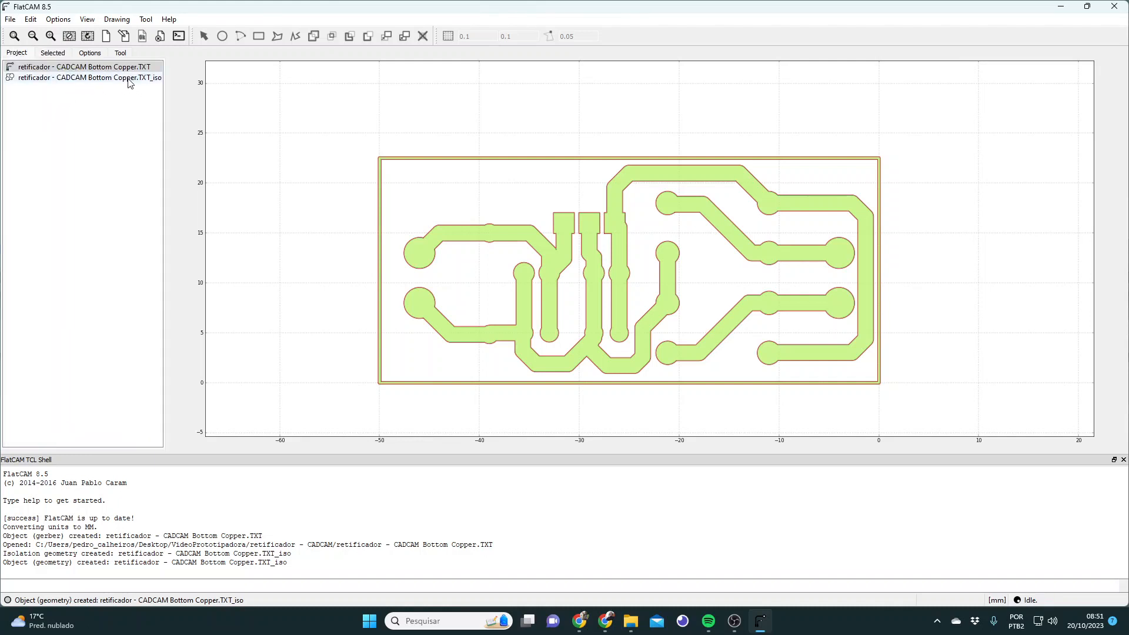
left_click(147, 78)
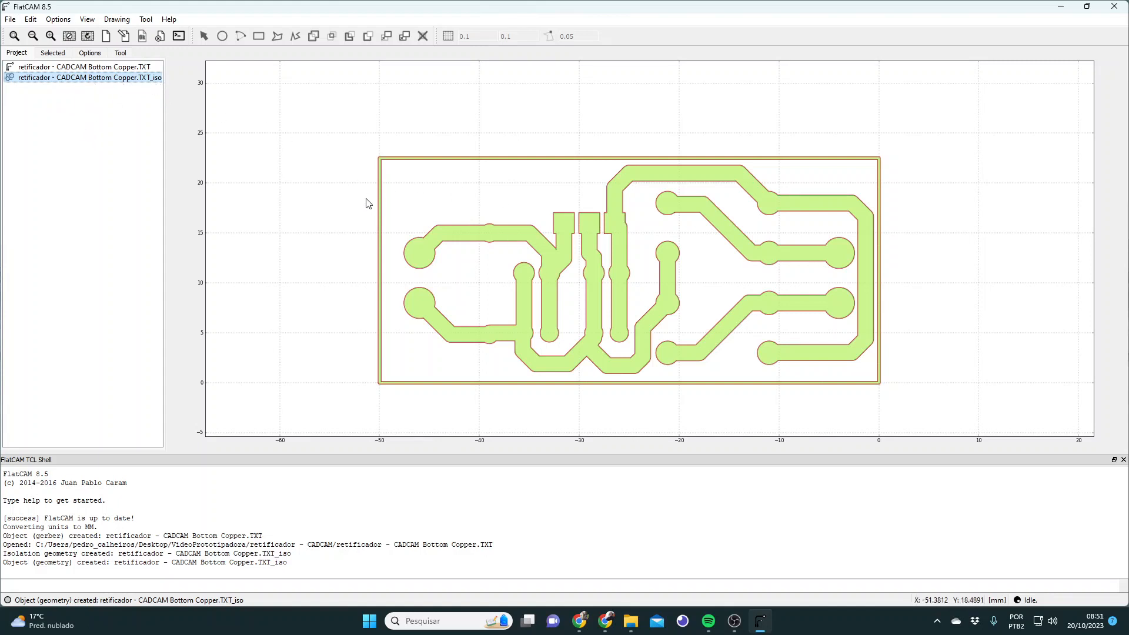
left_click(42, 68)
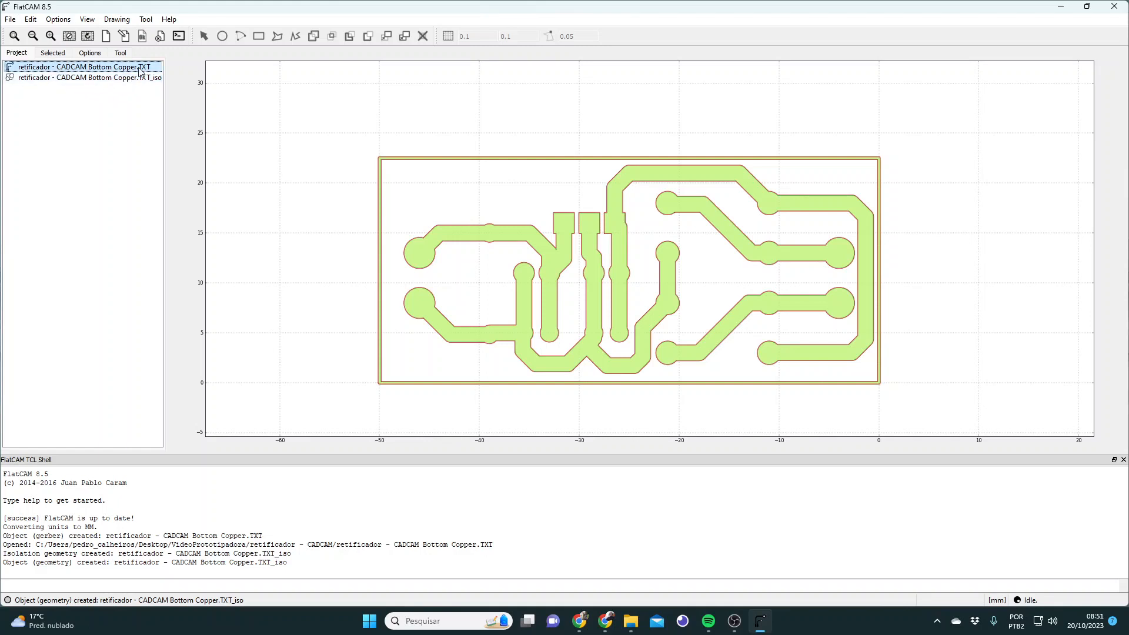
left_click(41, 78)
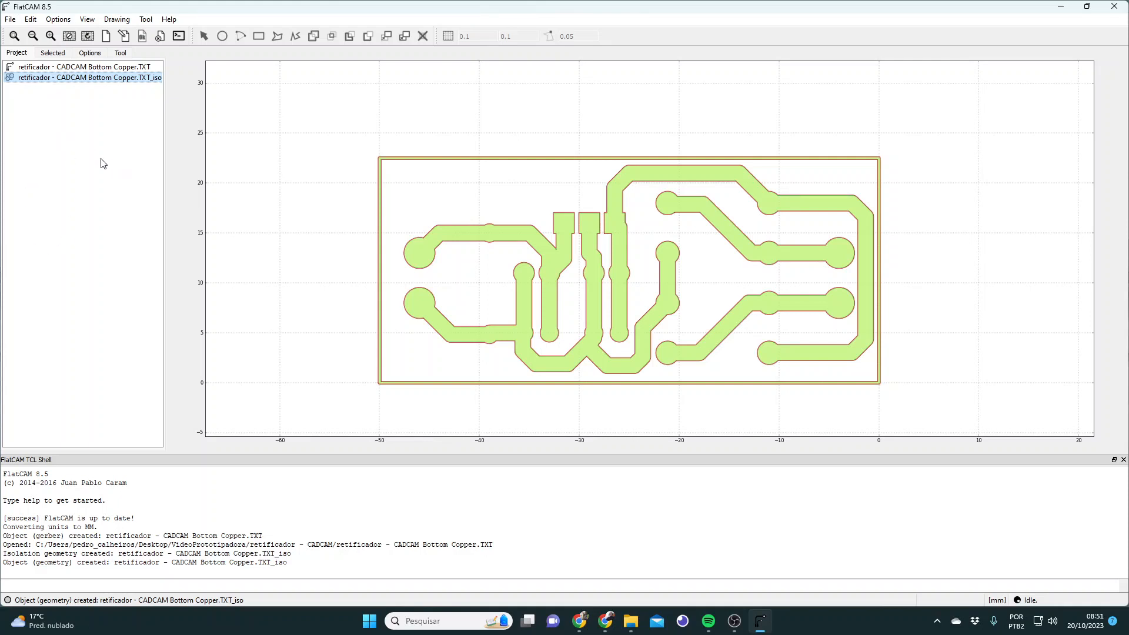
left_click(36, 67)
left_click(35, 79)
left_click(53, 53)
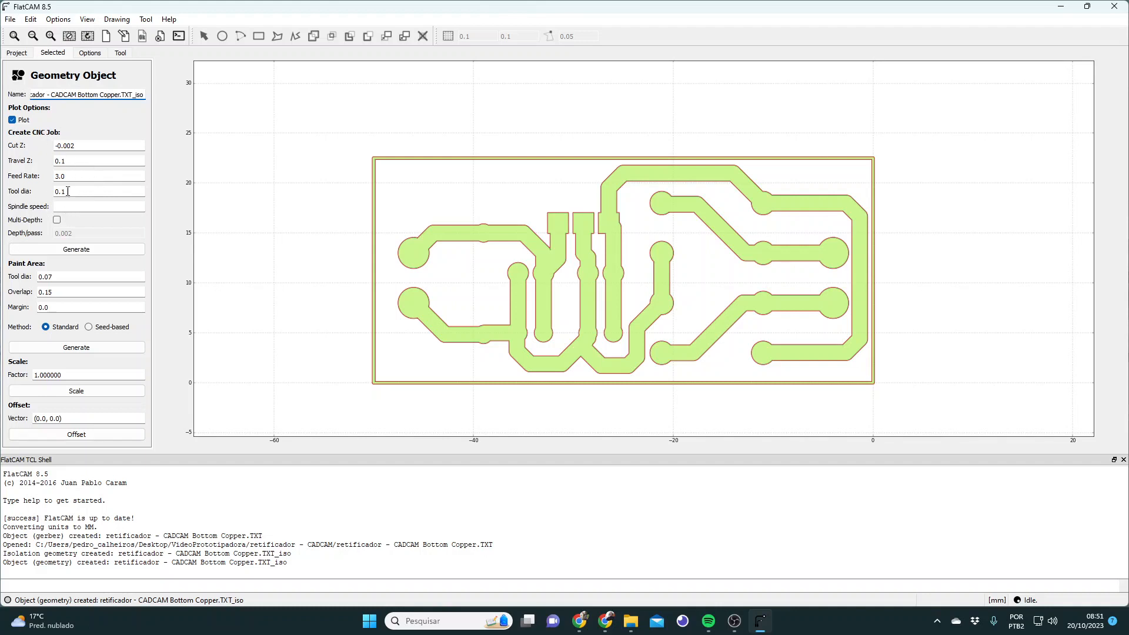
Step: Generate the isolation geometry's CNC job with Cut Z -0.02, Travel Z 2, Feed Rate 150 and Spindle speed 1000
double_click(88, 145)
type("02")
left_click(79, 162)
left_click_drag(68, 163, 51, 164)
type("2")
double_click(75, 176)
type("150")
left_click(76, 208)
type("1000")
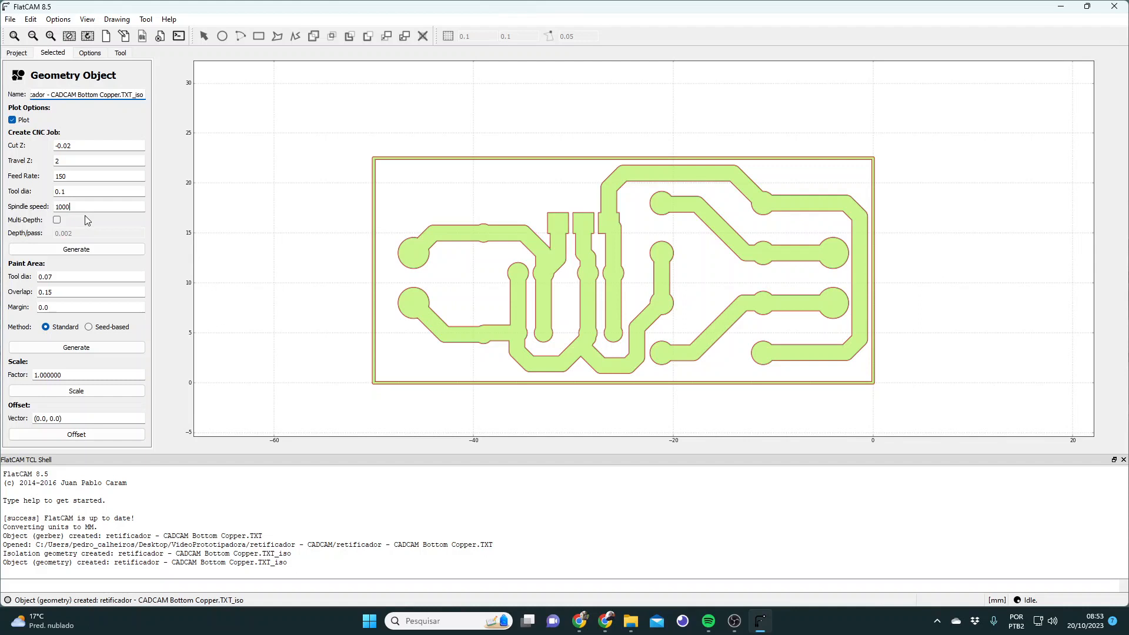
left_click(81, 254)
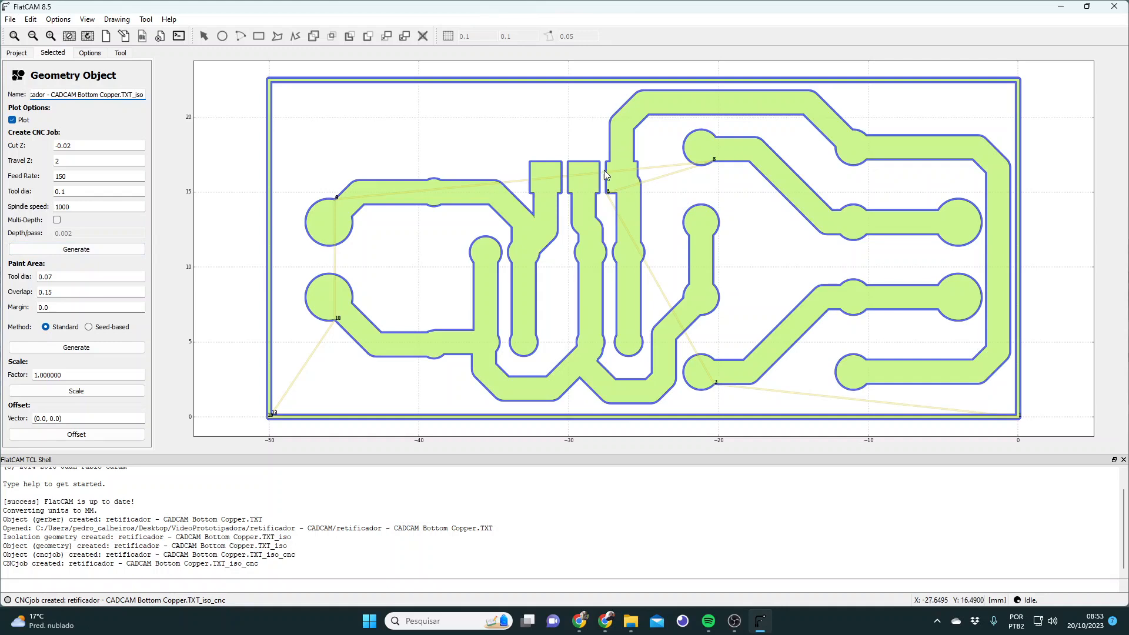
Step: Inspect the CNC toolpath and travel lines around the three rectangular pads and near the board's right edge
scroll(605, 170, "up", 6)
scroll(635, 186, "down", 2)
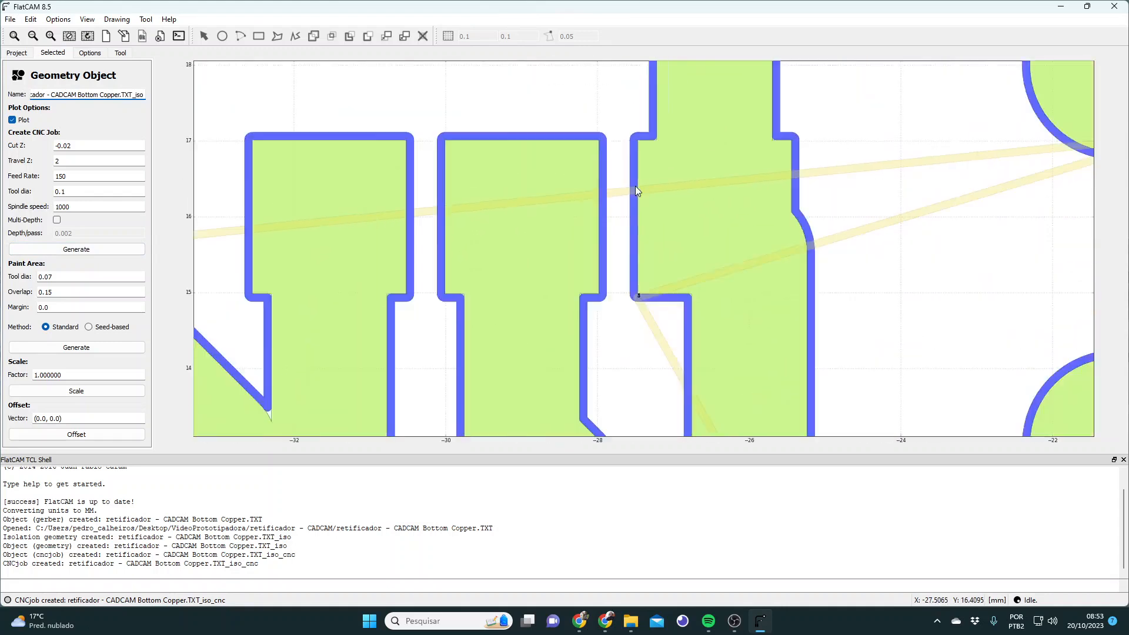
scroll(635, 186, "down", 5)
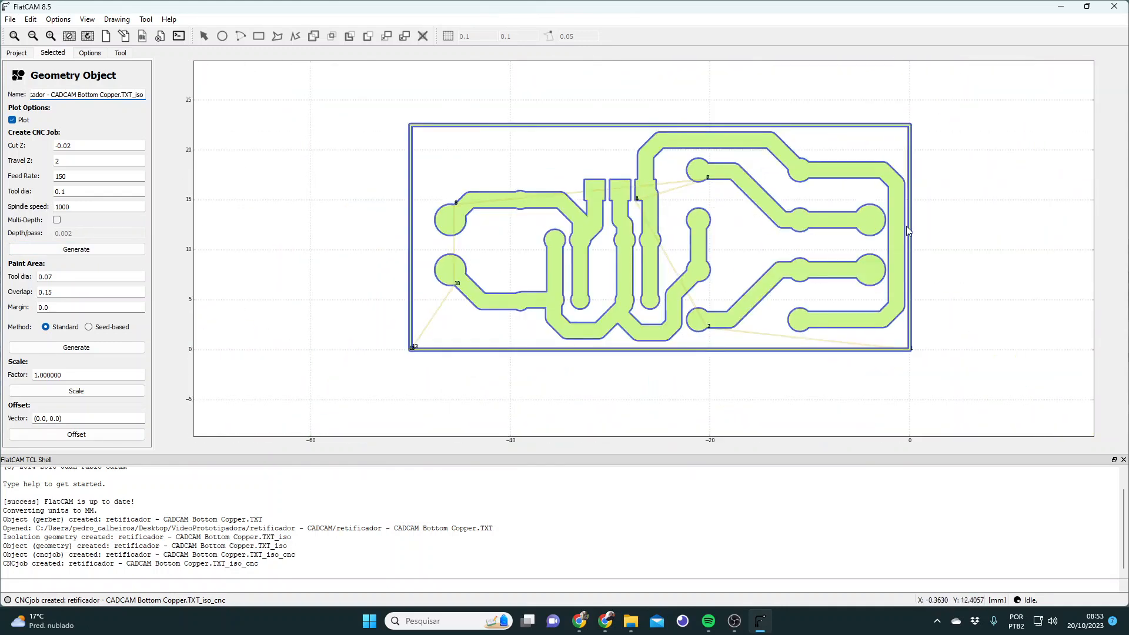
scroll(900, 214, "up", 5)
scroll(900, 213, "down", 2)
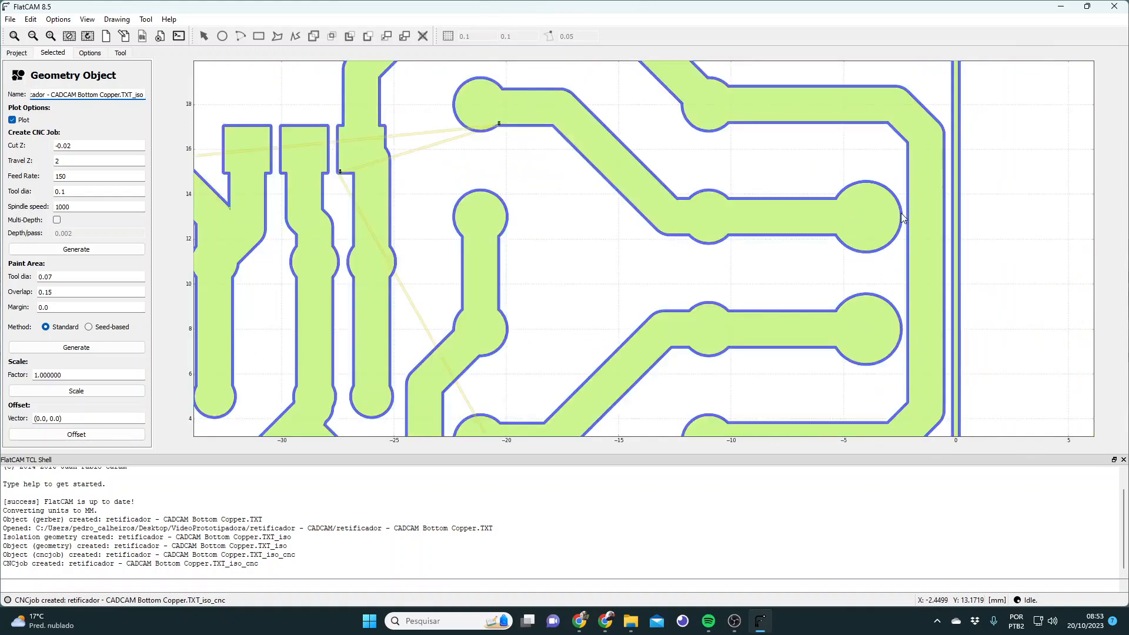
scroll(900, 213, "down", 2)
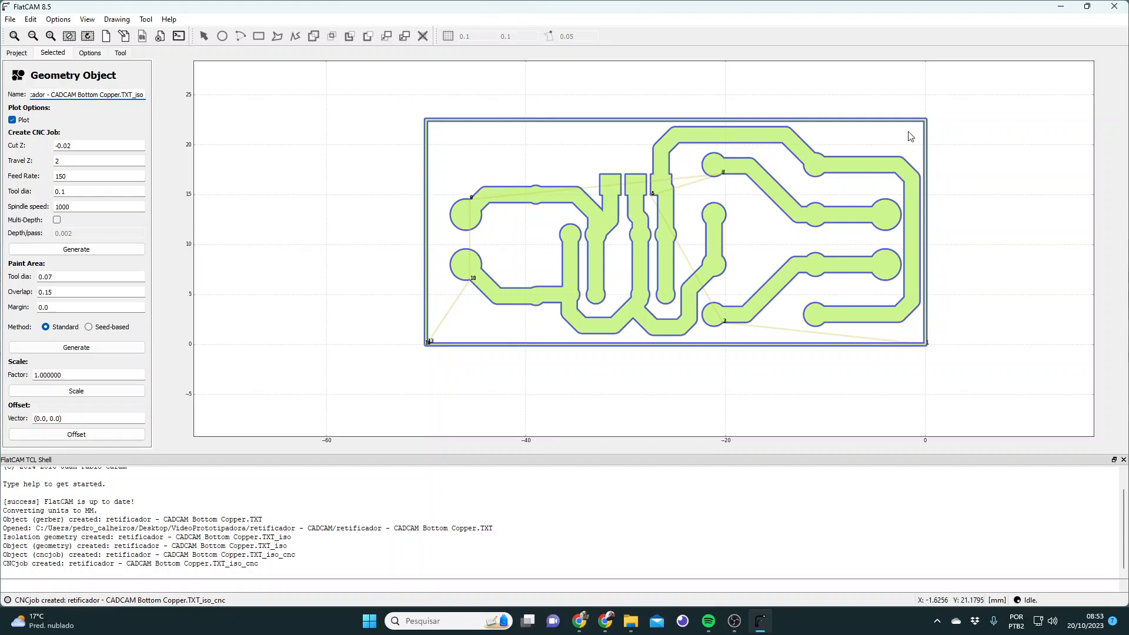
Step: Open the settings of the Bottom Copper CNC job object and set its dwell duration to 5 seconds
left_click(17, 52)
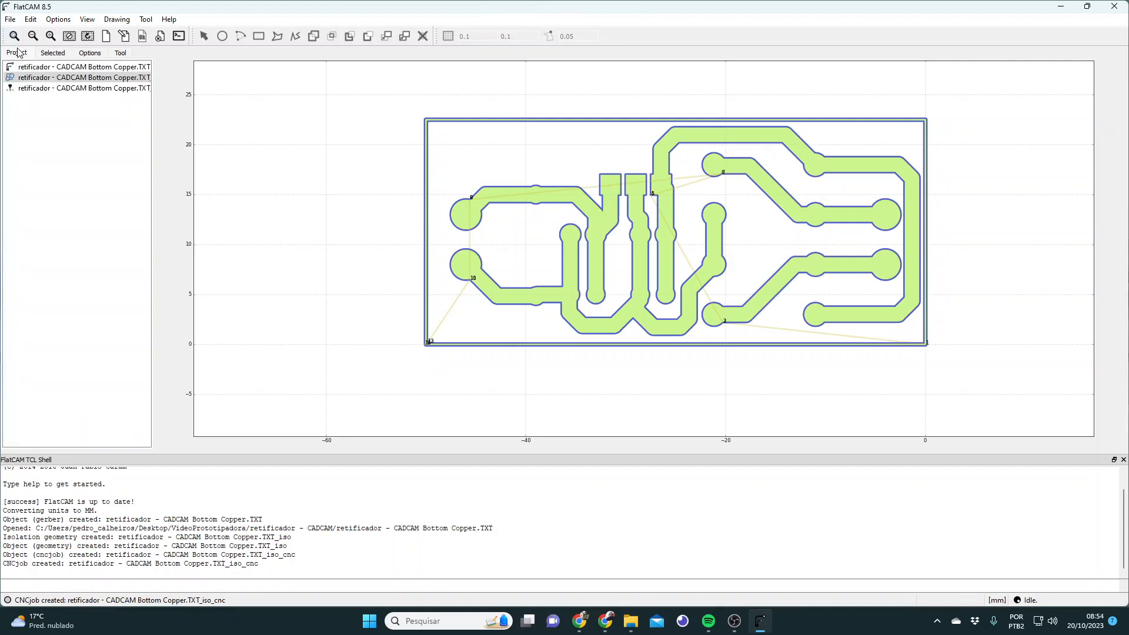
left_click(87, 89)
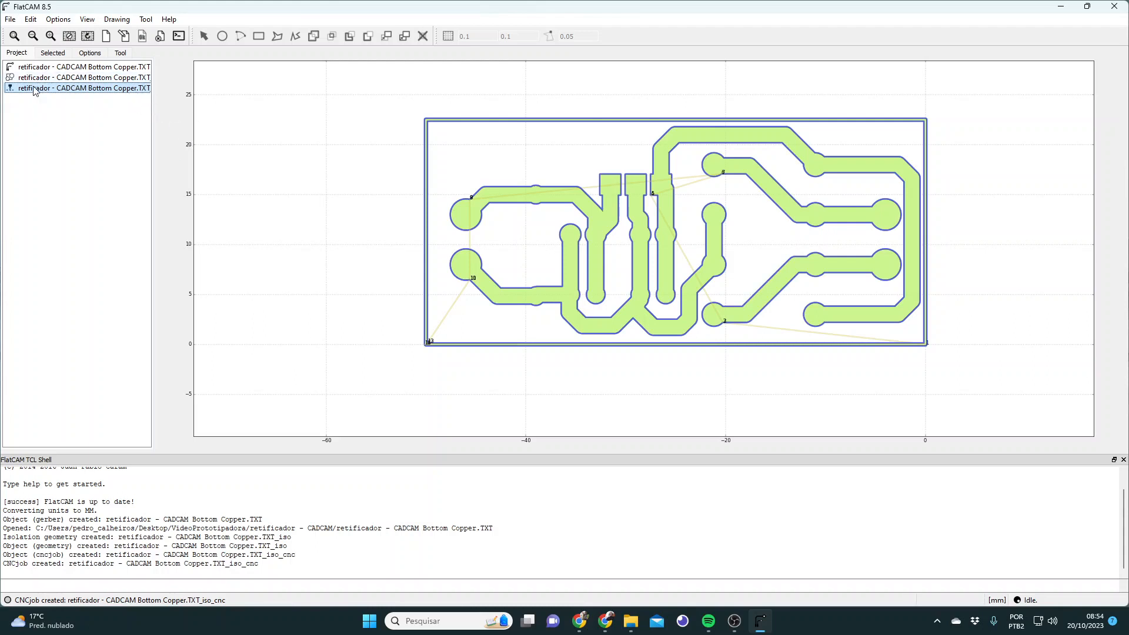
left_click(52, 55)
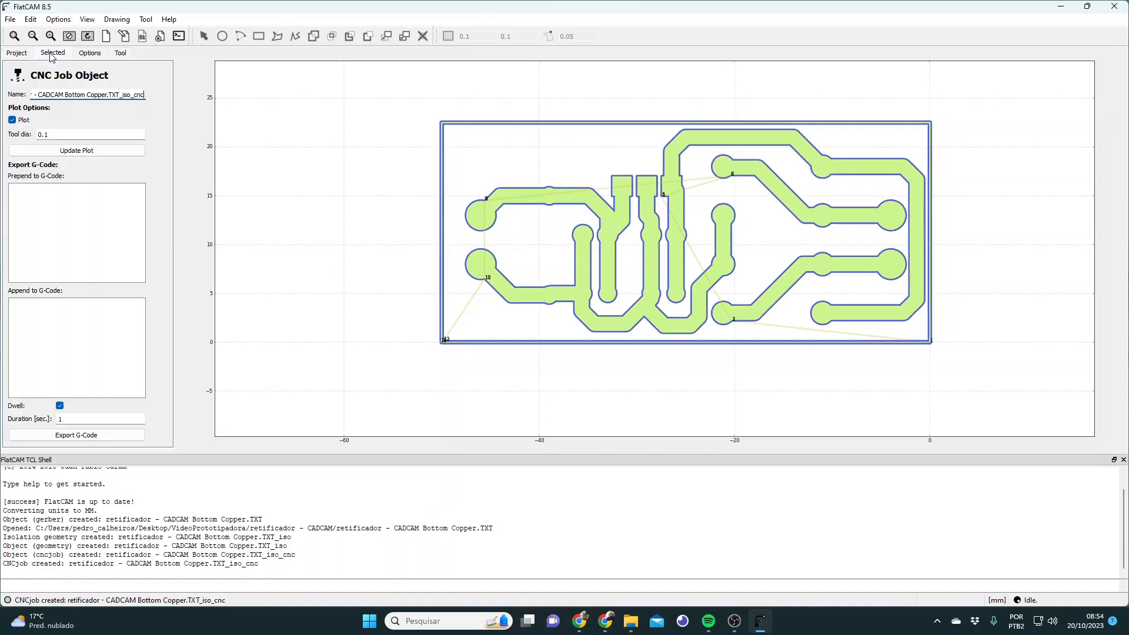
left_click(55, 131)
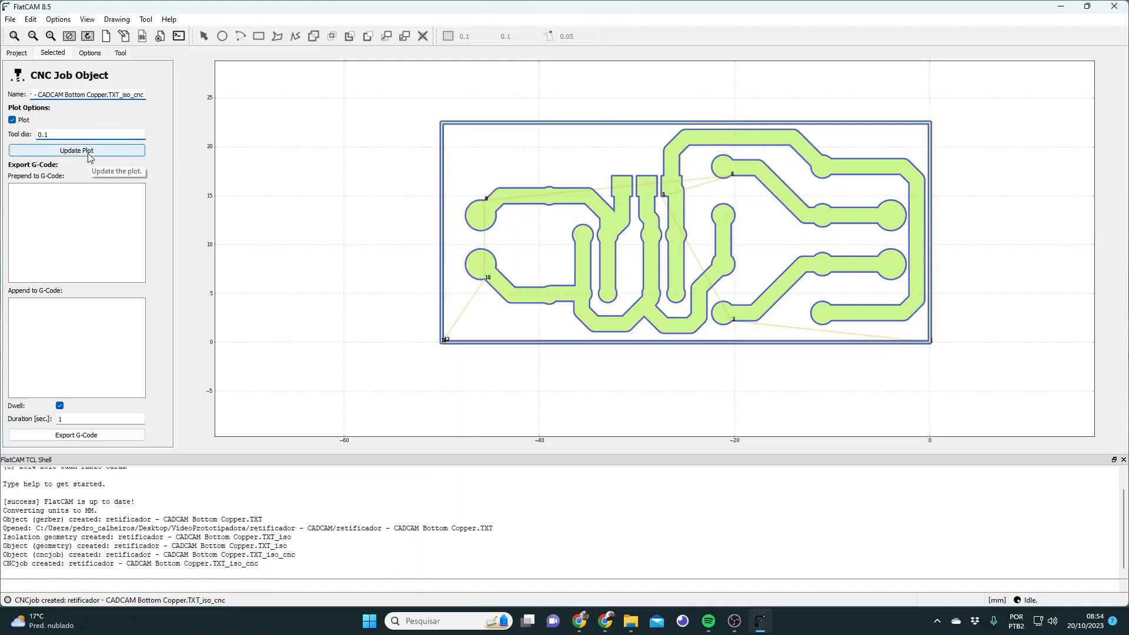
left_click(49, 210)
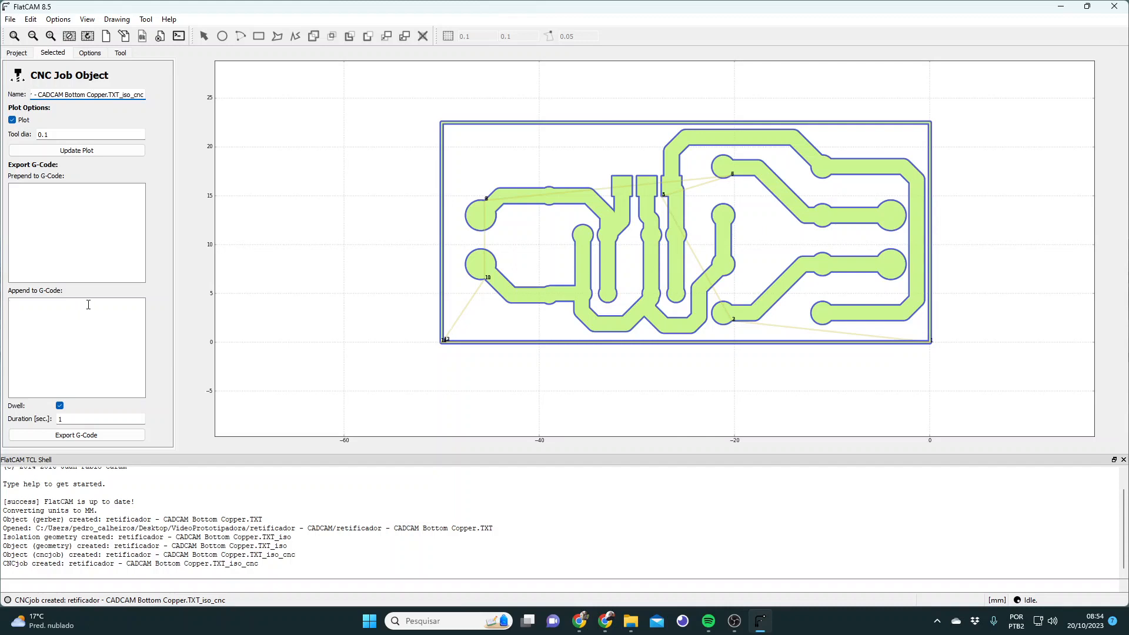
double_click(80, 421)
type("5")
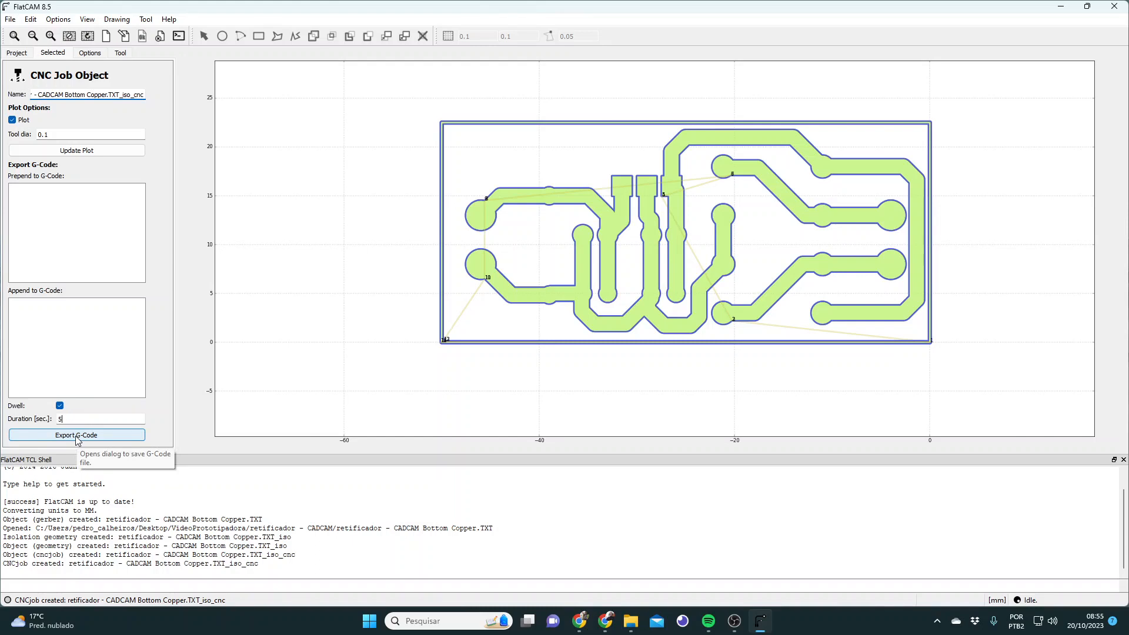
Step: Start the G-code export and create a destination folder named gcode inside VideoPrototipadora
left_click(77, 436)
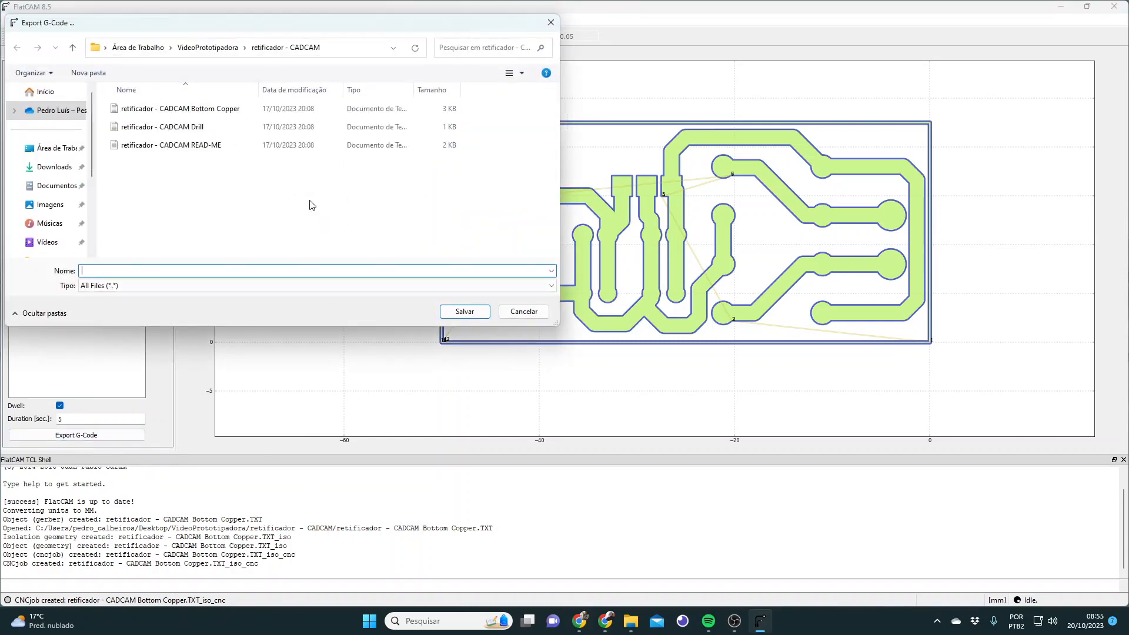
left_click(226, 49)
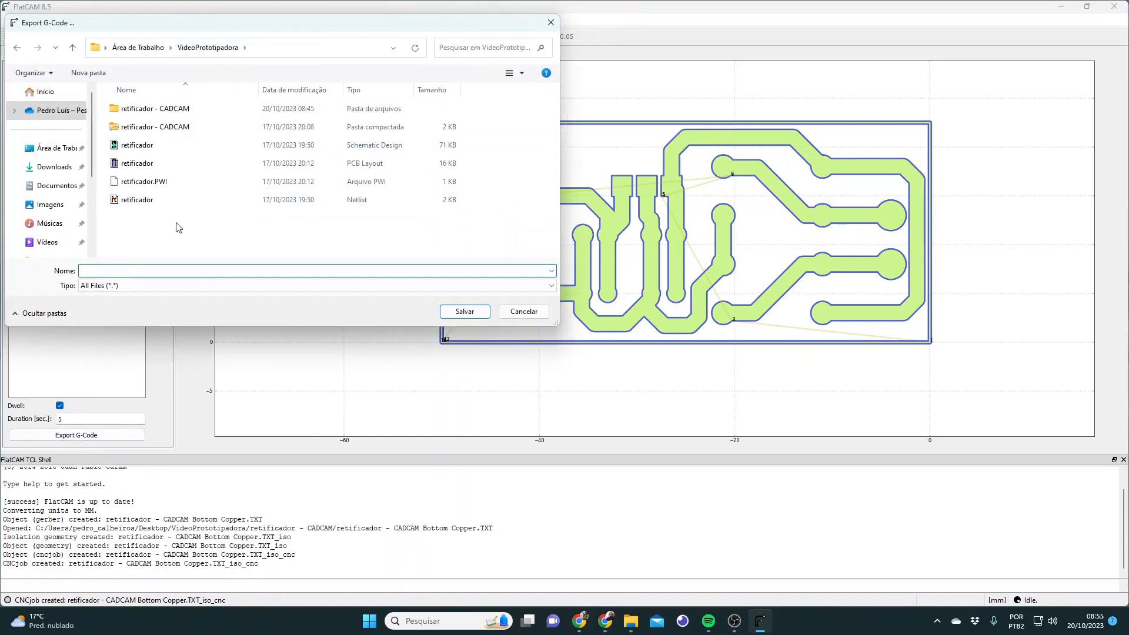
key("ctrl+shift+n")
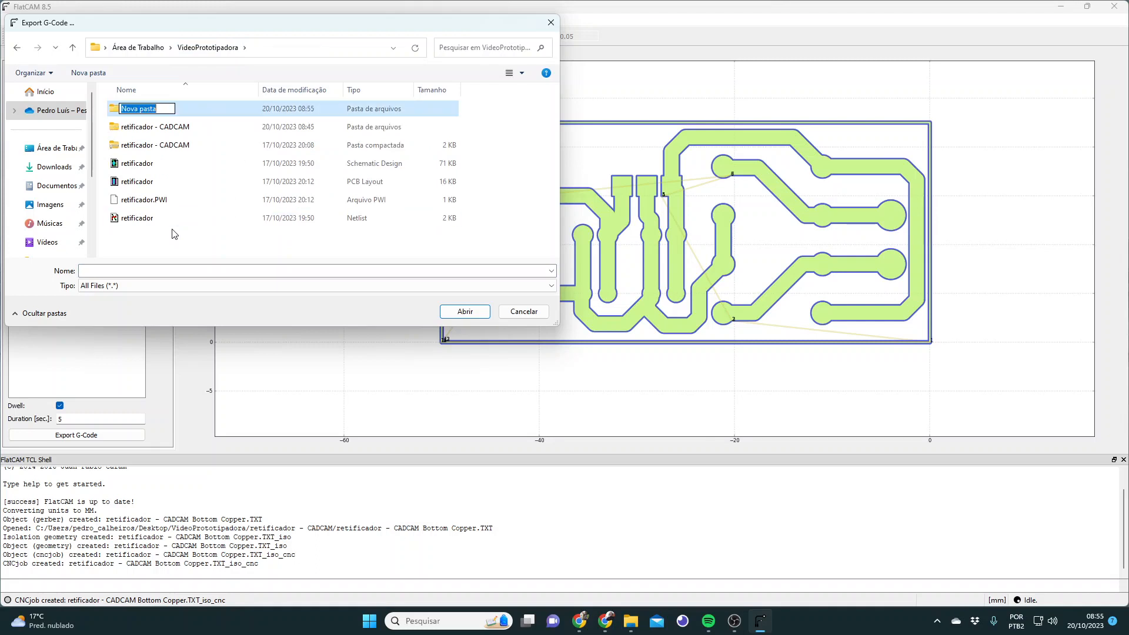
type("gcode")
left_click(226, 269)
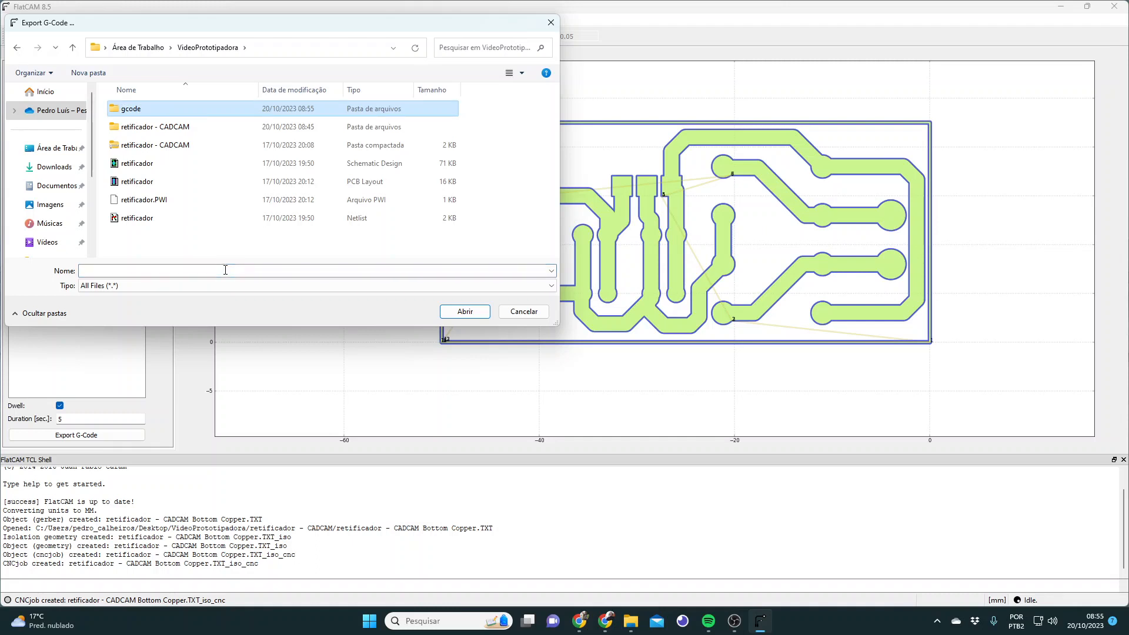
double_click(134, 111)
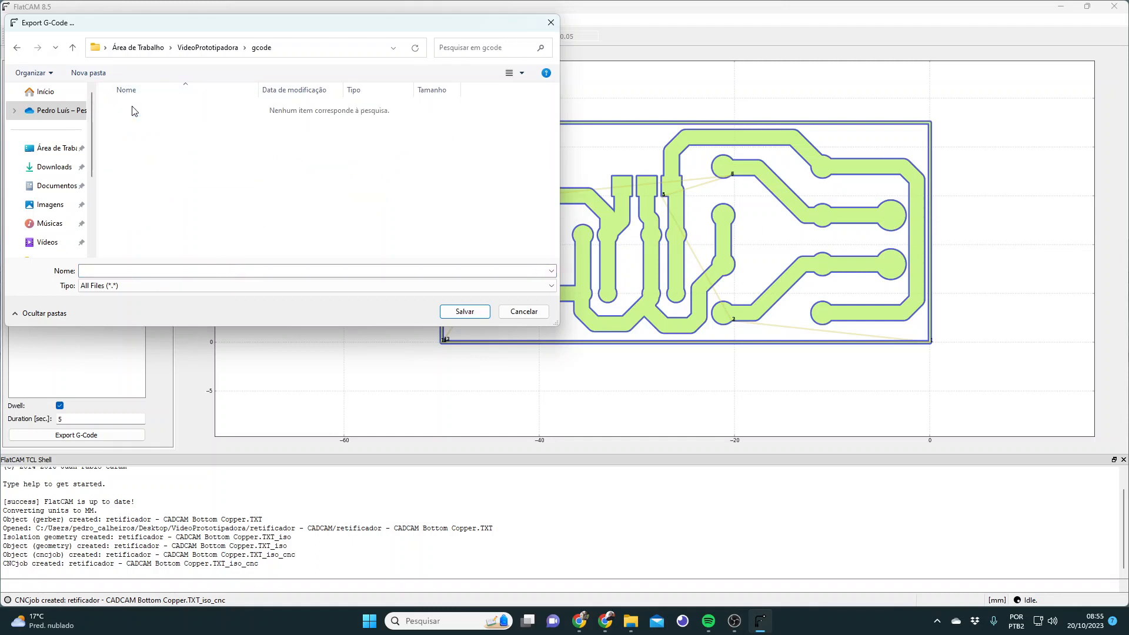
Step: Save the exported G-code in the gcode folder as trilhas.nc
left_click(208, 269)
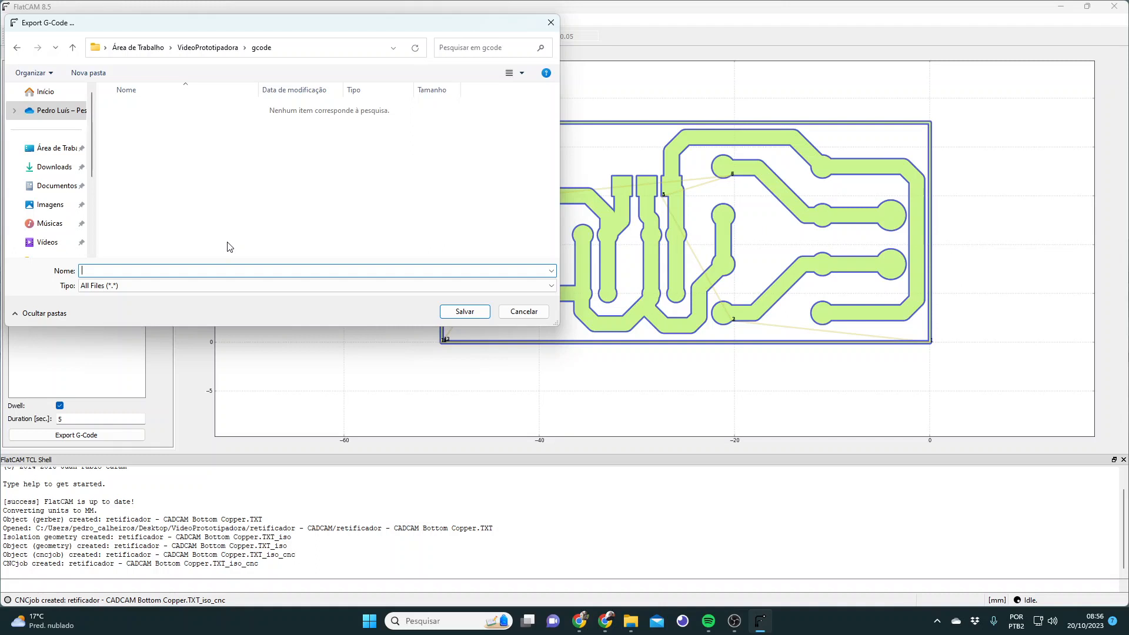
type("trilhas.nc")
key("Return")
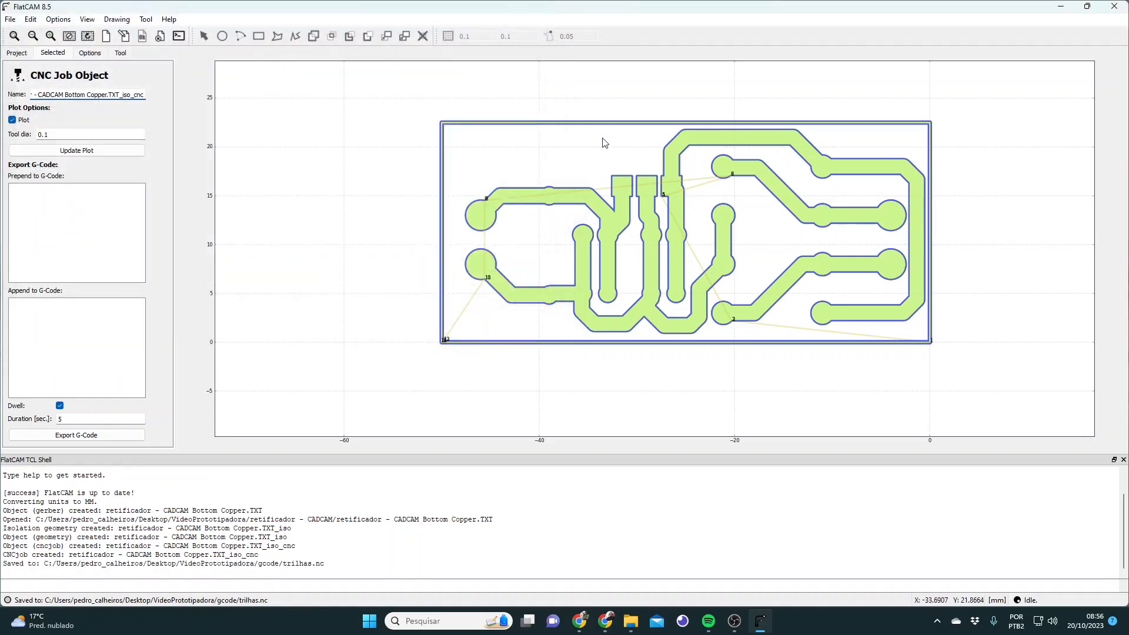
Step: Switch to File Explorer and try to open the exported trilhas file from VideoPrototipadora's gcode folder
left_click(631, 625)
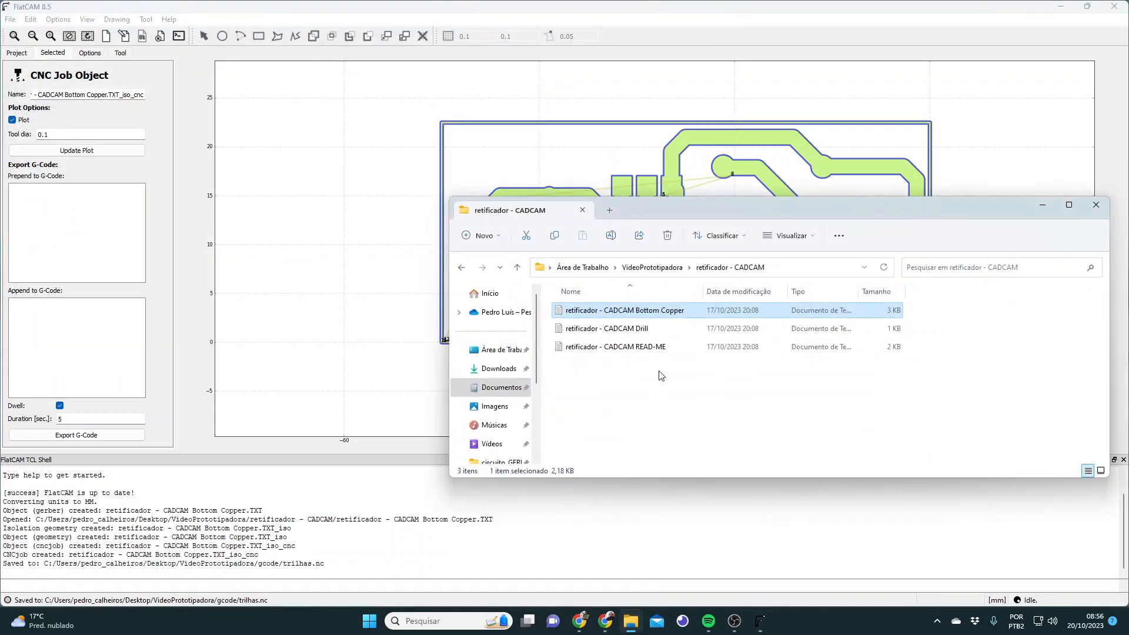
left_click(663, 269)
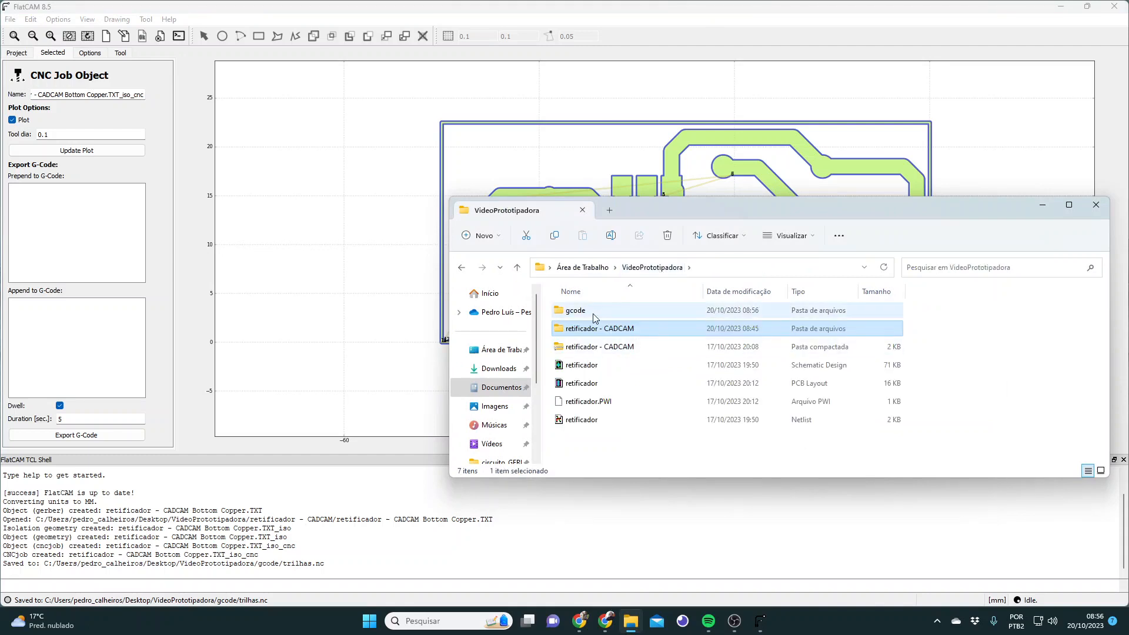
double_click(575, 311)
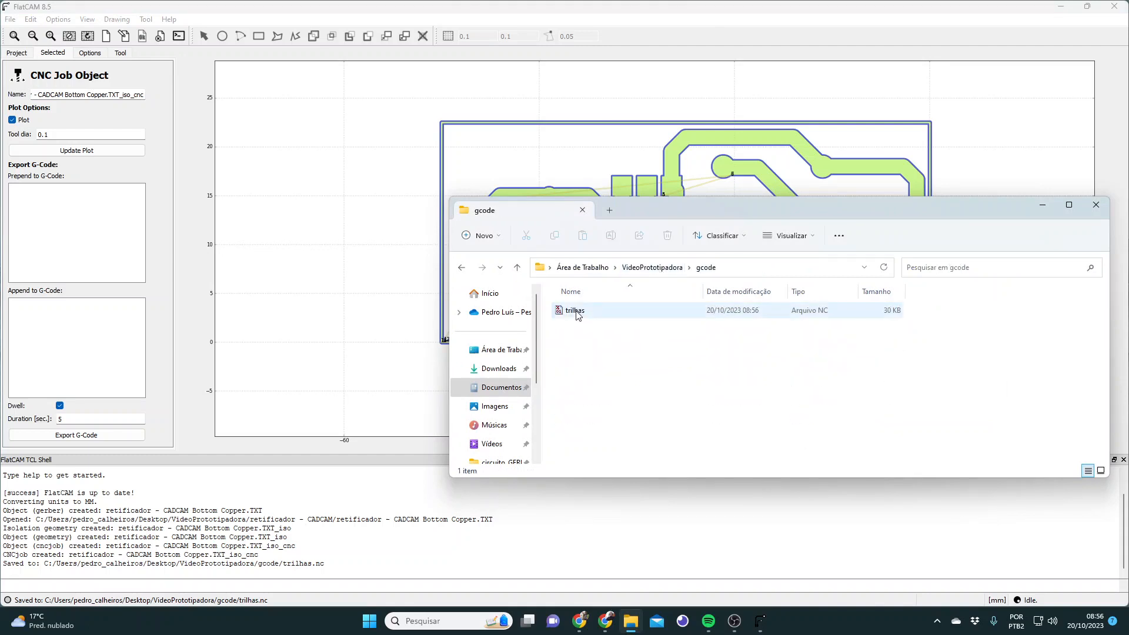
left_click(575, 312)
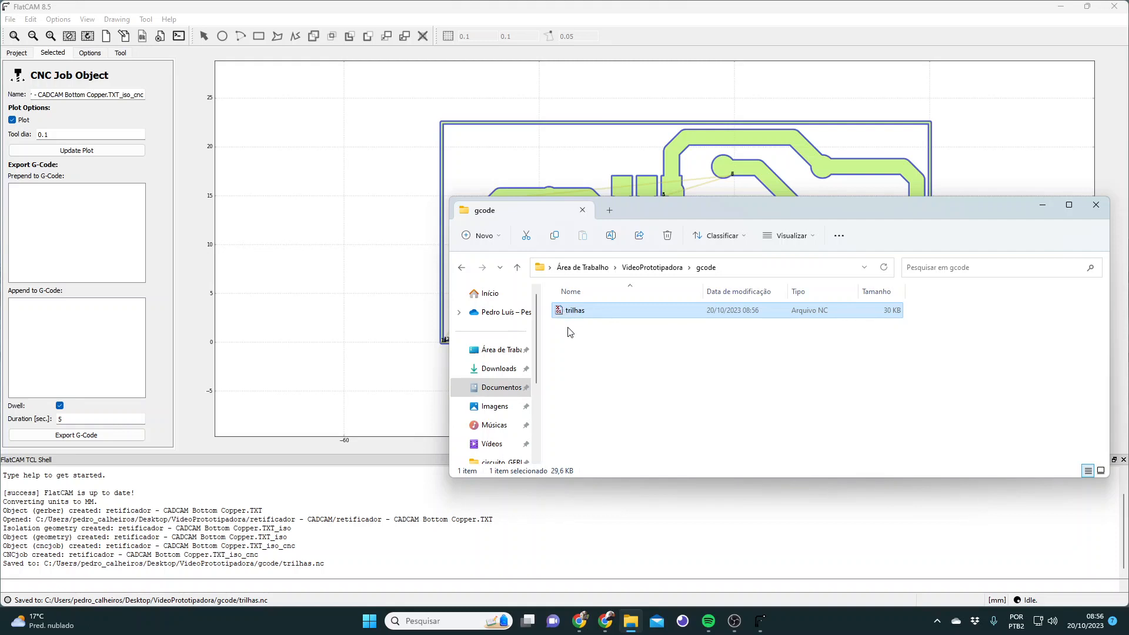
double_click(576, 315)
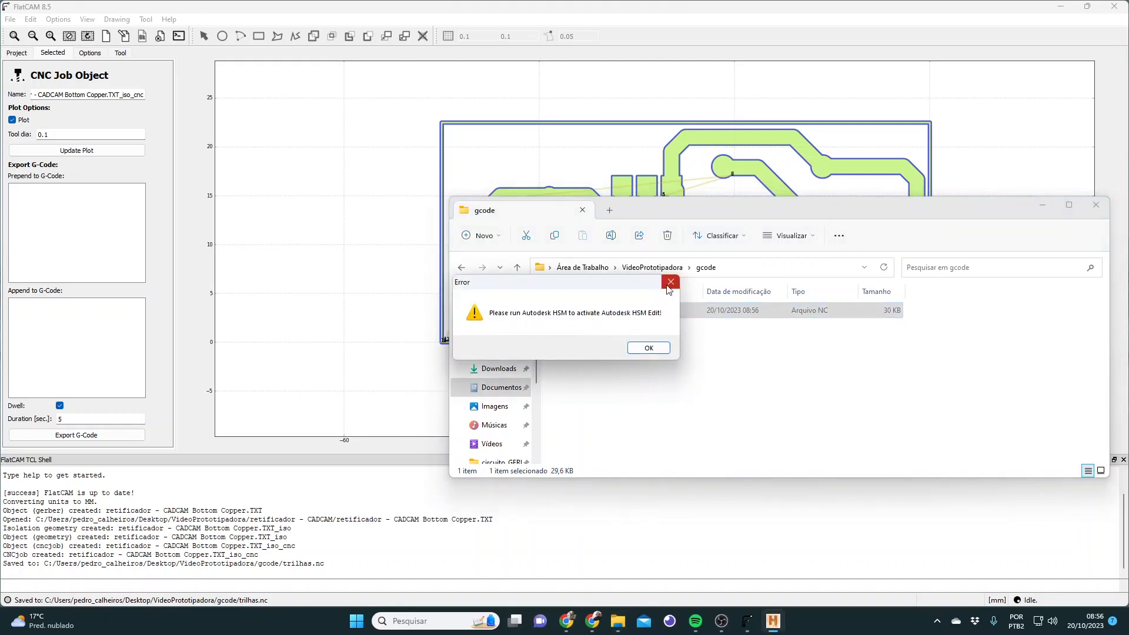
left_click(670, 279)
Step: Find and launch Autodesk Inventor Professional 2021
key("super")
type("invento")
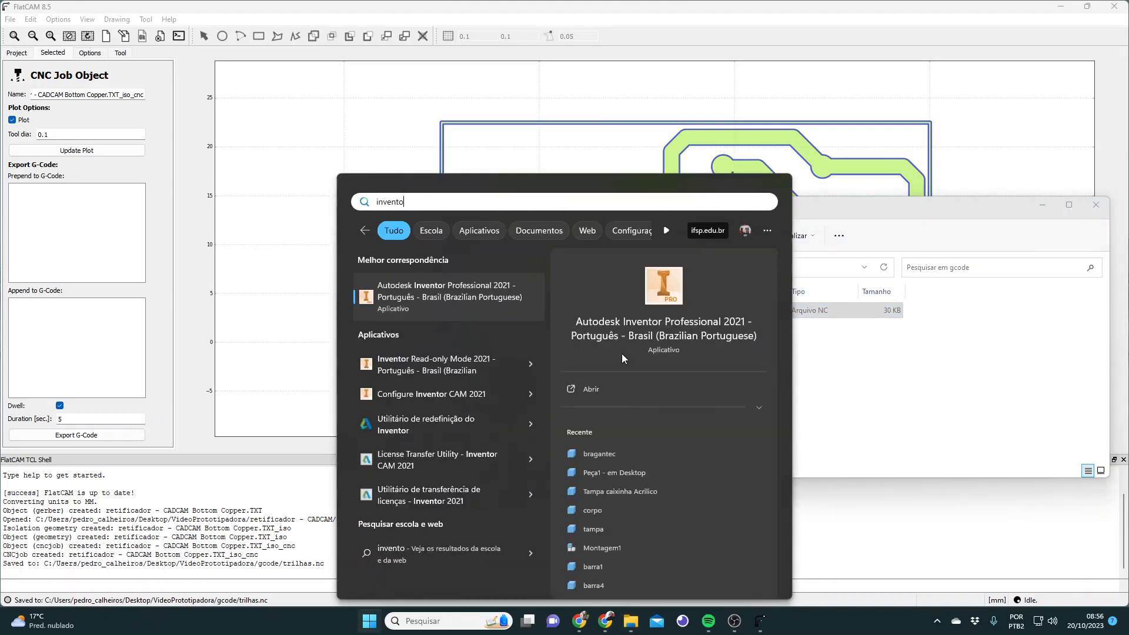
key("Return")
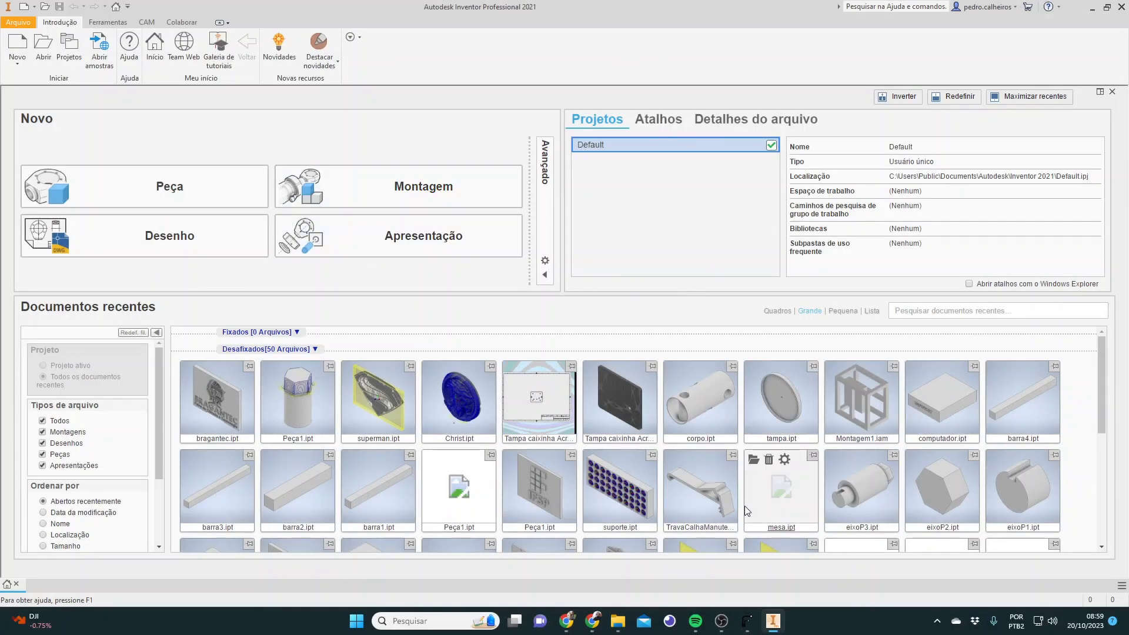
mouse_move(773, 622)
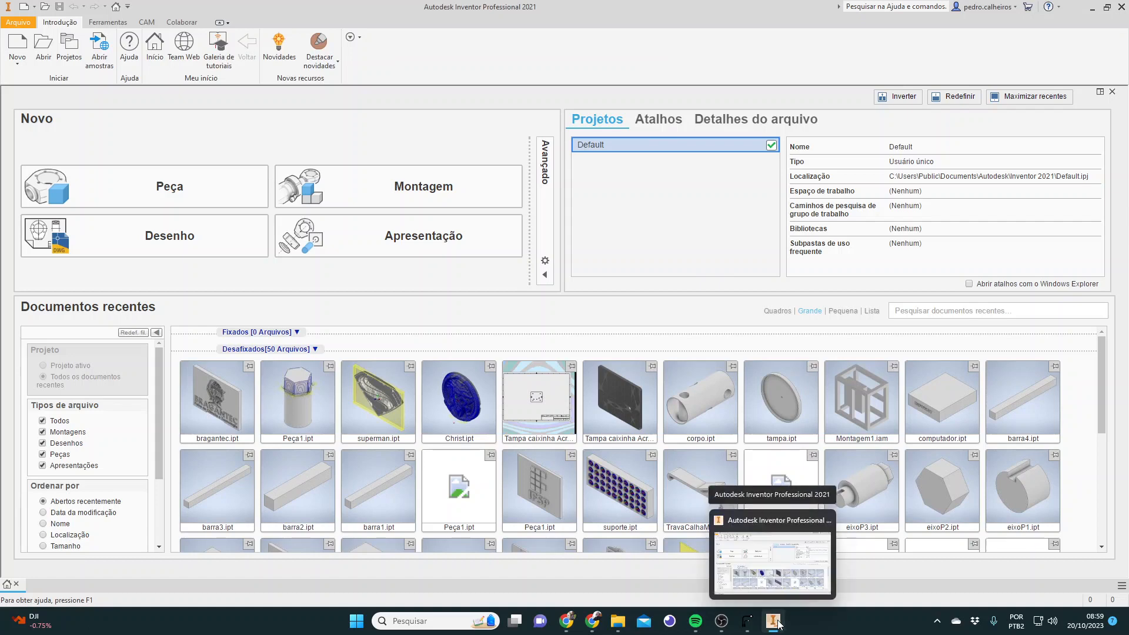
Step: Return to the gcode folder in File Explorer and open the trilhas file in Autodesk HSM Edit
left_click(774, 622)
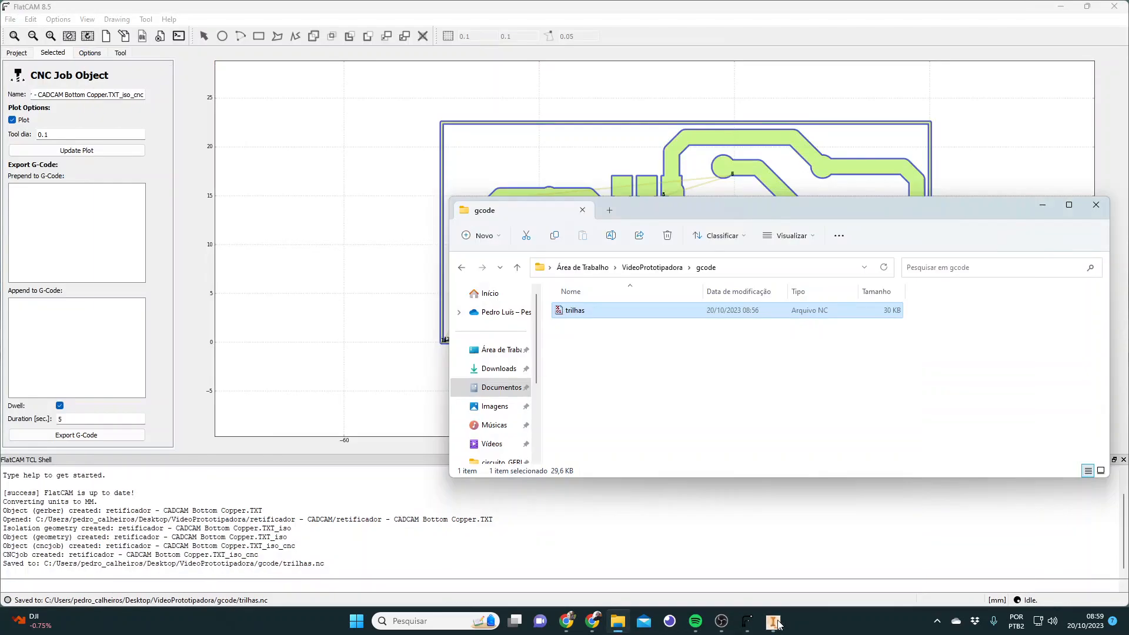
double_click(571, 312)
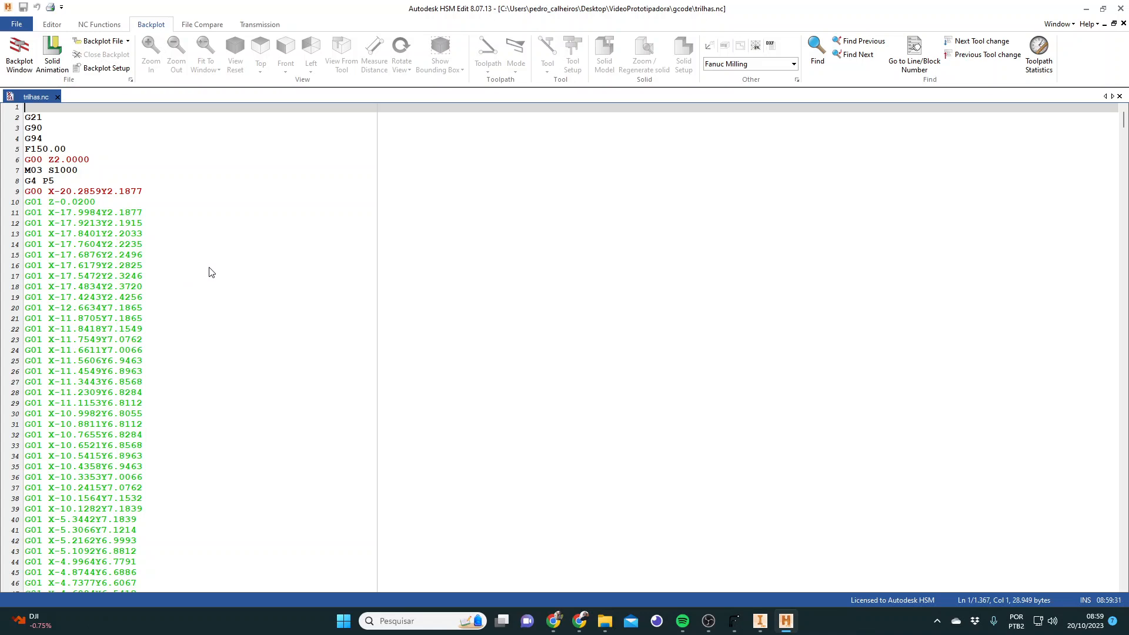
Step: Try editing the code by adding the test text rtyrtyrty to the end of line 13, and remove it again
left_click(198, 233)
type("rtyrtyrty")
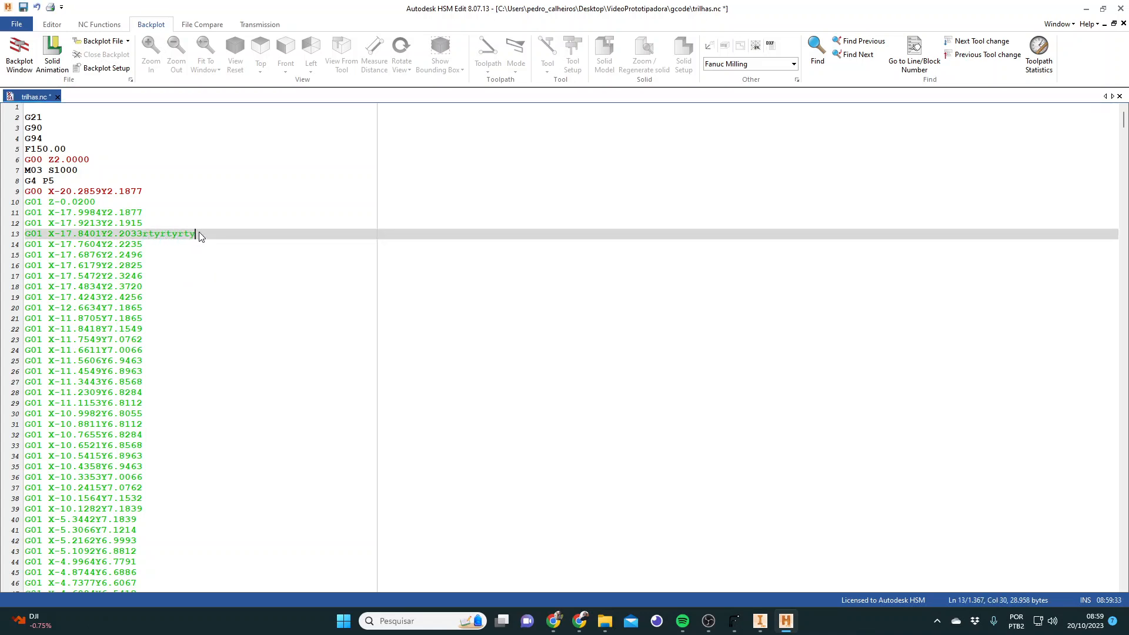
key("BackSpace")
key("BackSpace")
key("BackSpace")
key("BackSpace")
key("BackSpace")
Step: Examine the program header line by line, from the G21 command in line 2 to the first XY rapid move in line 9
scroll(242, 378, "down", 3)
scroll(243, 378, "up", 3)
left_click(51, 116)
left_click(50, 128)
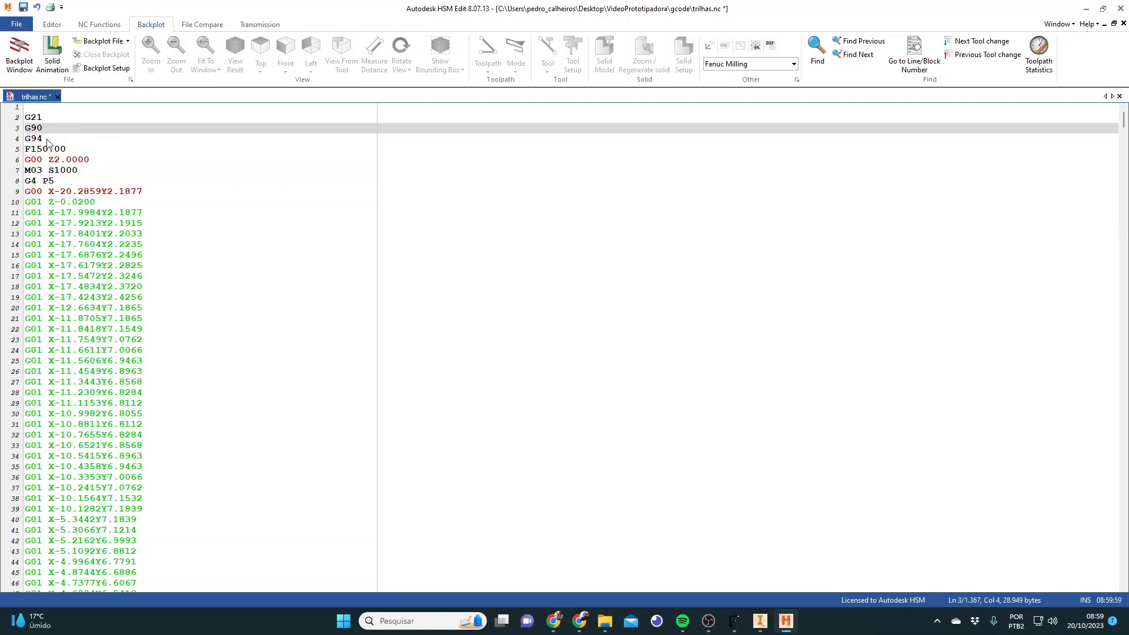
left_click(48, 138)
left_click(75, 152)
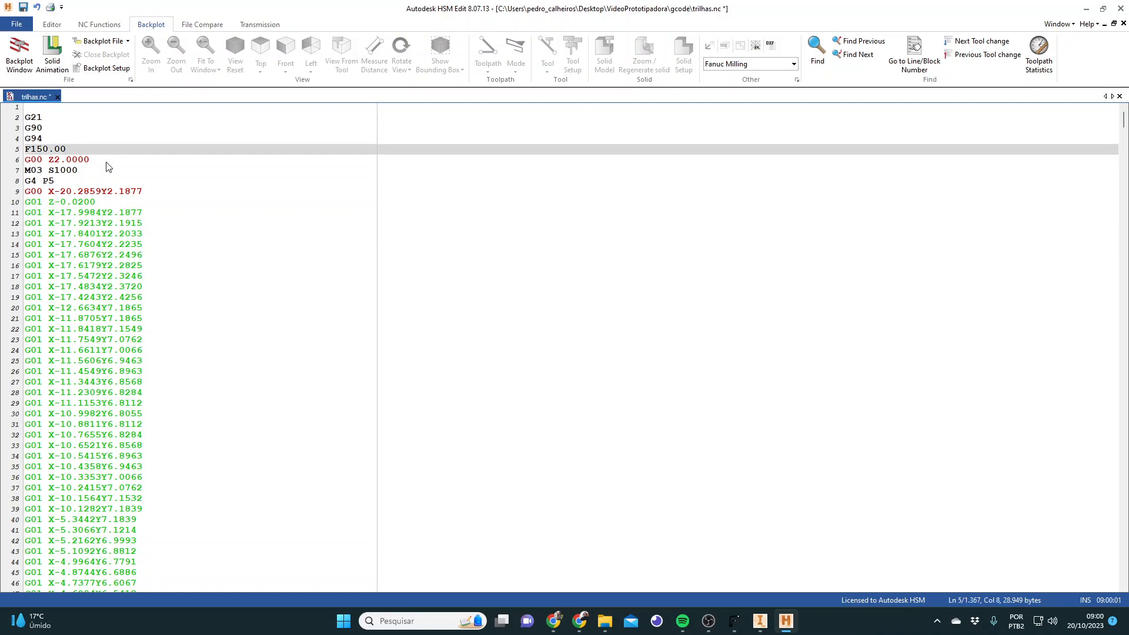
left_click(101, 159)
left_click(91, 172)
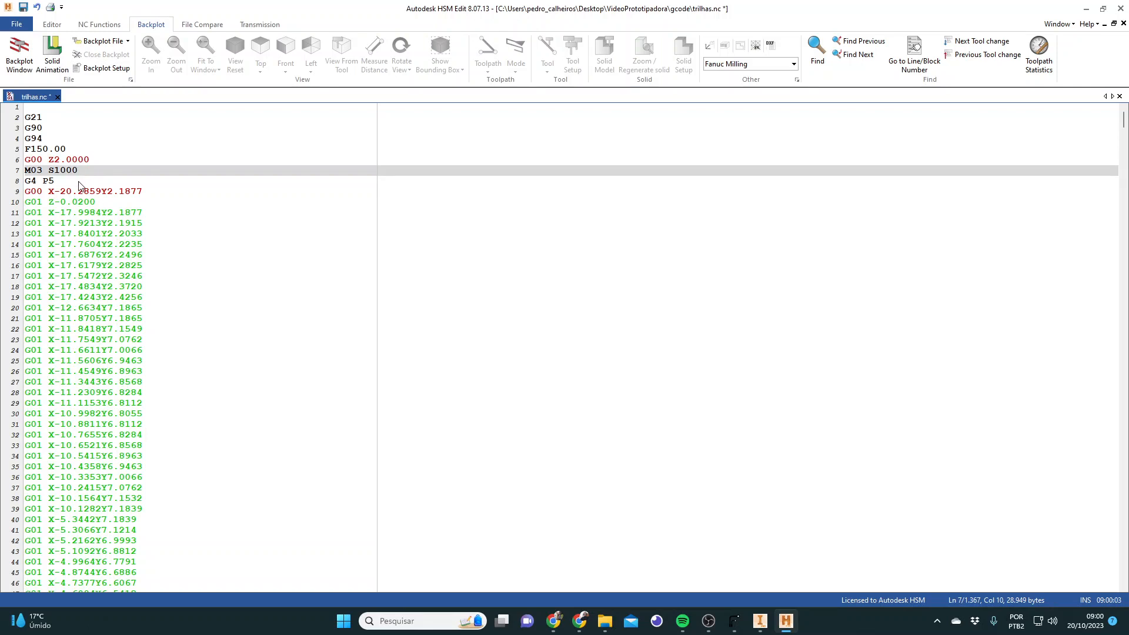
left_click(81, 183)
left_click(151, 194)
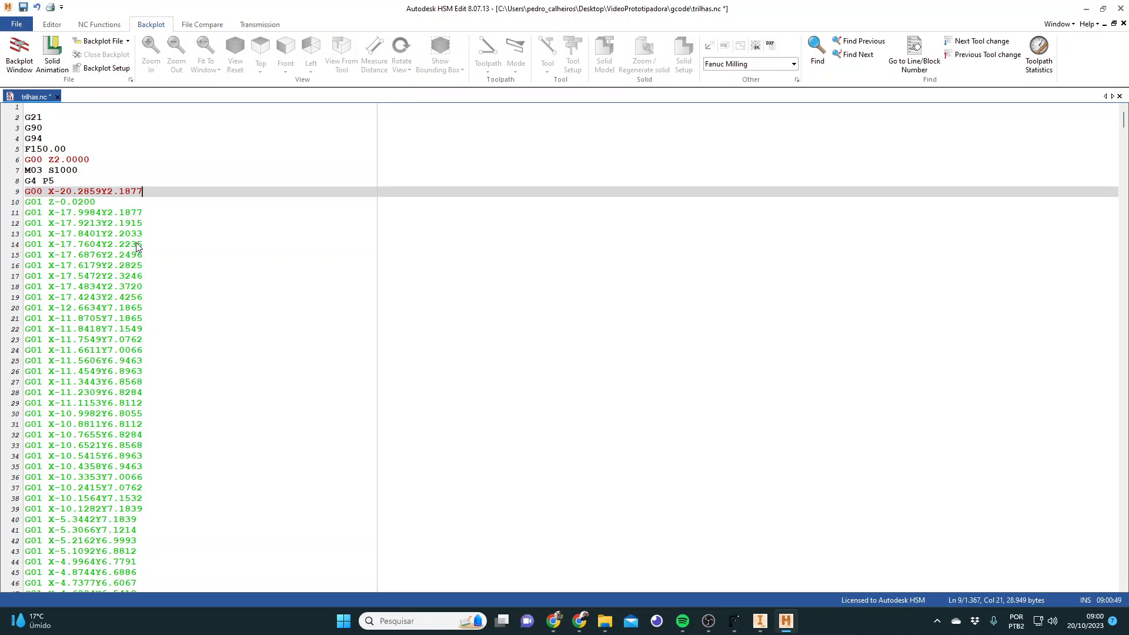
Step: Highlight the feed rate command in line 5 to examine it
left_click(70, 150)
key("shift+Left")
key("shift+Left")
key("shift+Left")
key("shift+Left")
key("shift+Left")
key("shift+Left")
key("shift+Left")
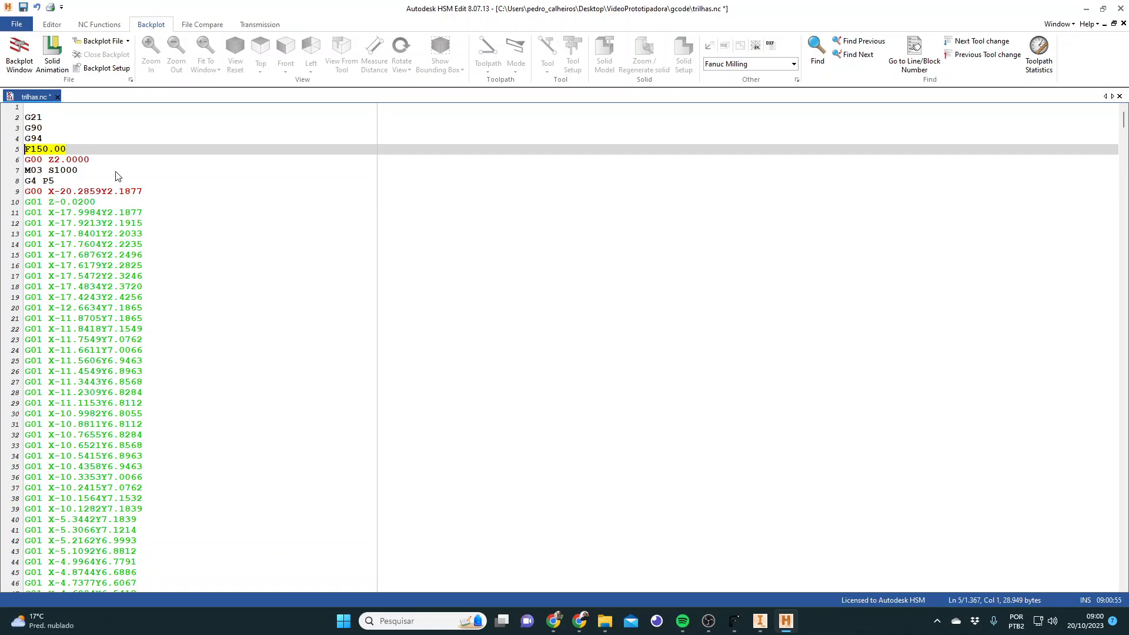
left_click(70, 150)
Step: Highlight and examine the spindle start command in line 7 and the dwell command in line 8
left_click_drag(82, 171, 26, 175)
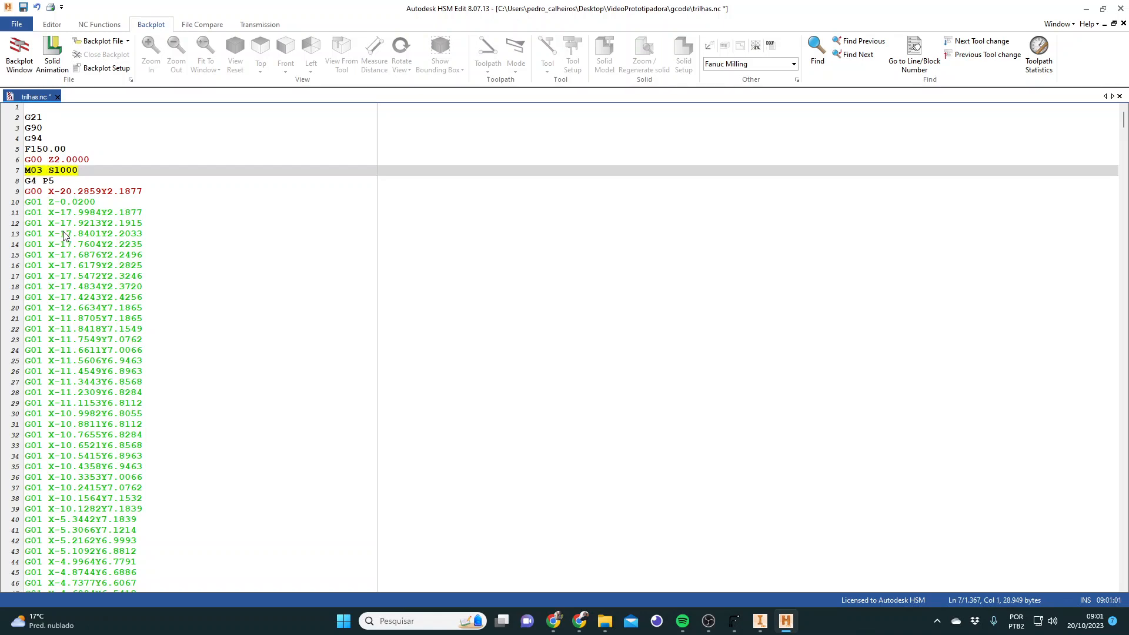
left_click(60, 171)
left_click(36, 172)
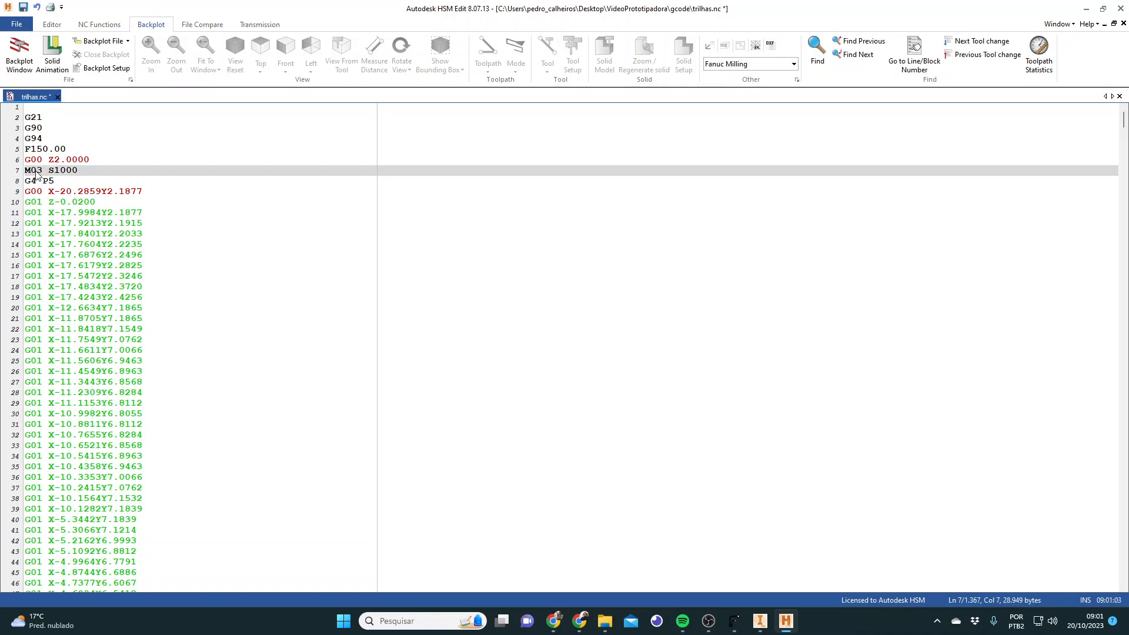
left_click_drag(62, 184, 26, 183)
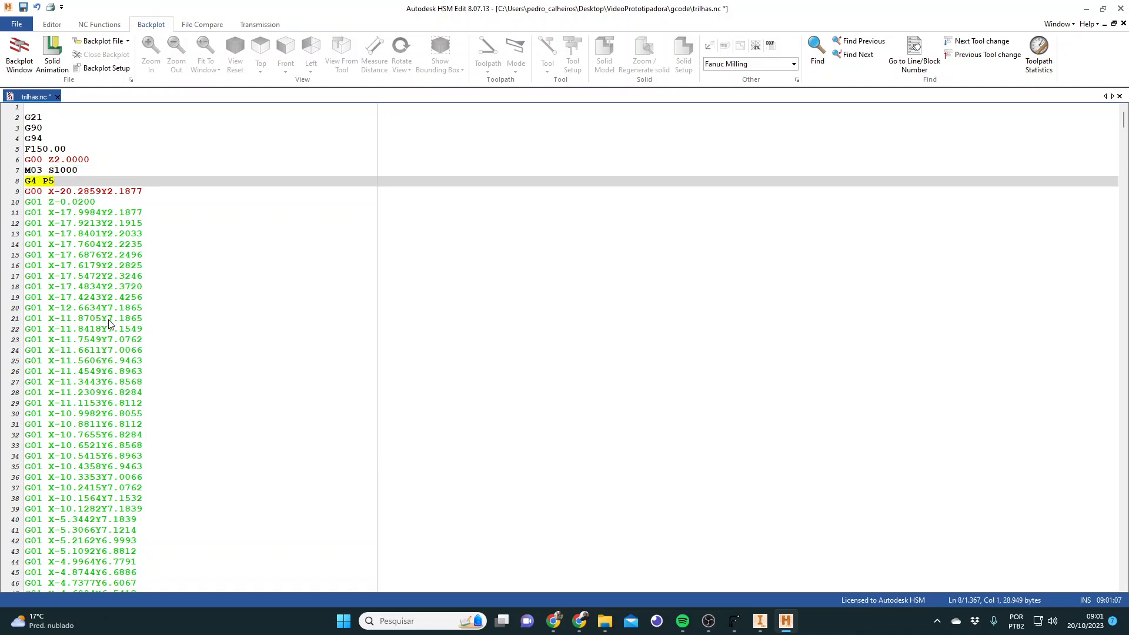
left_click(33, 183)
left_click(48, 183)
left_click(54, 184)
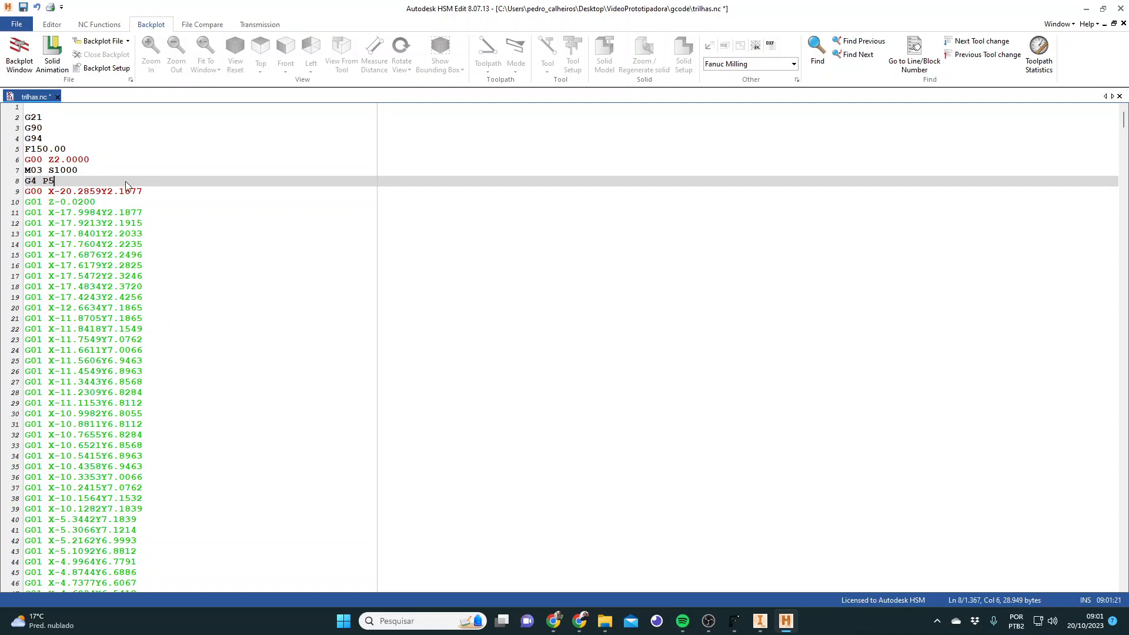
Step: Compare the first rapid move and the plunge move in lines 9 and 10 with the feed rate in line 5
left_click(159, 196)
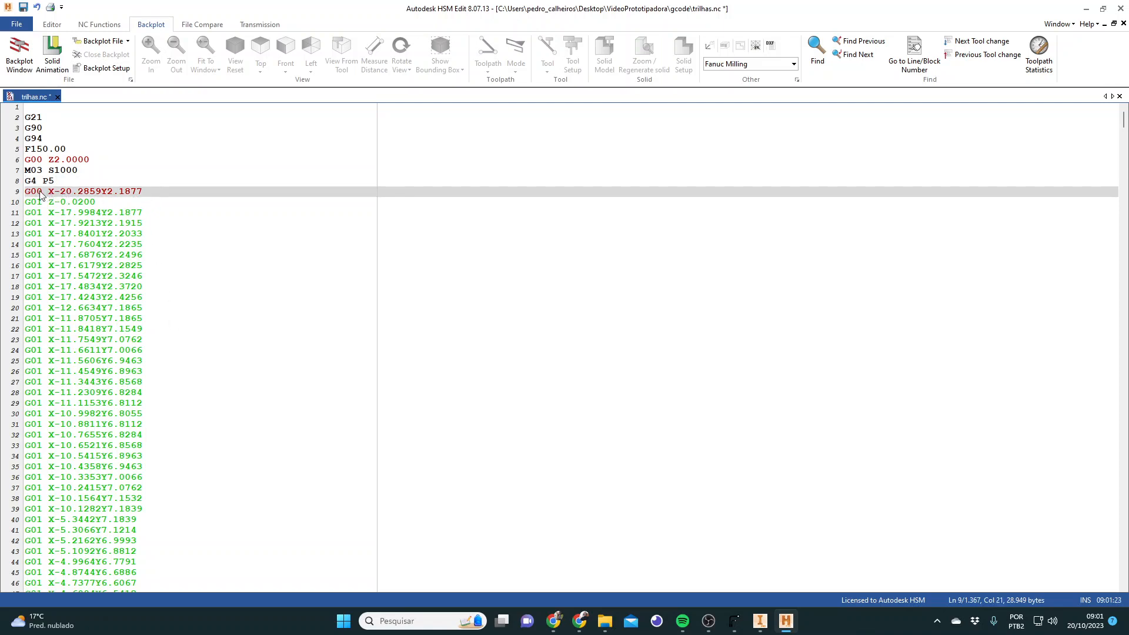
left_click(99, 203)
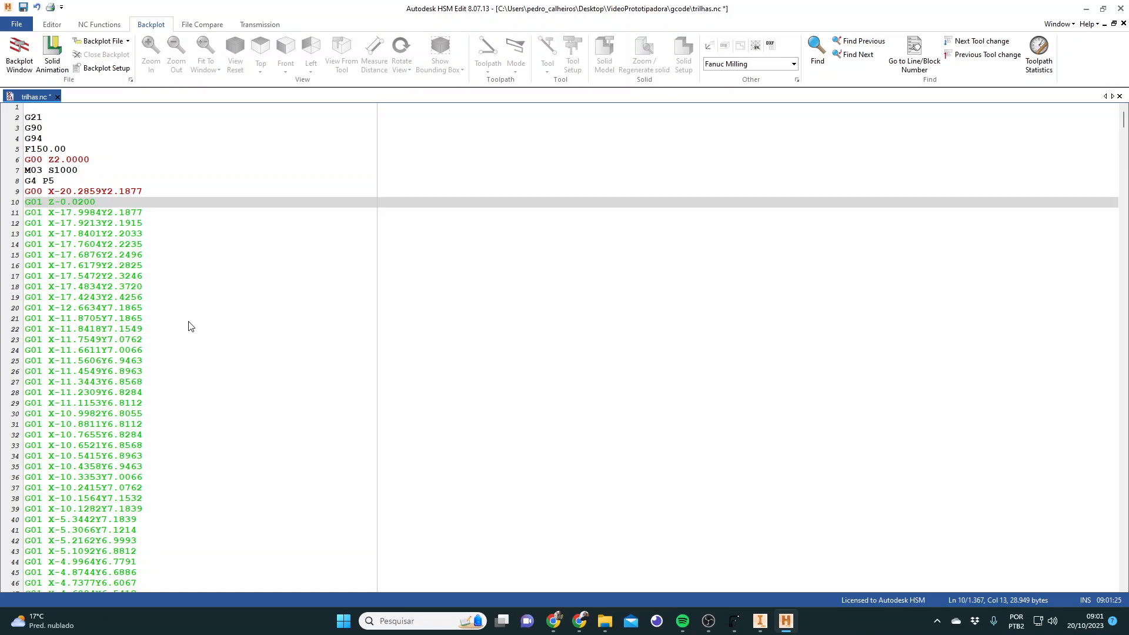
left_click(76, 151)
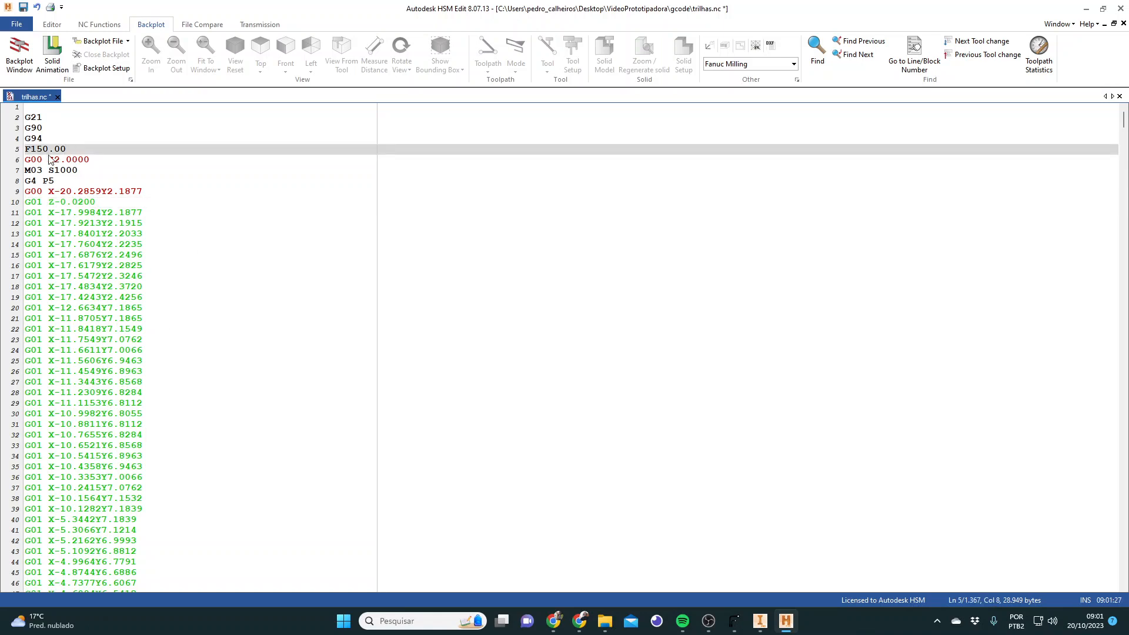
left_click(101, 203)
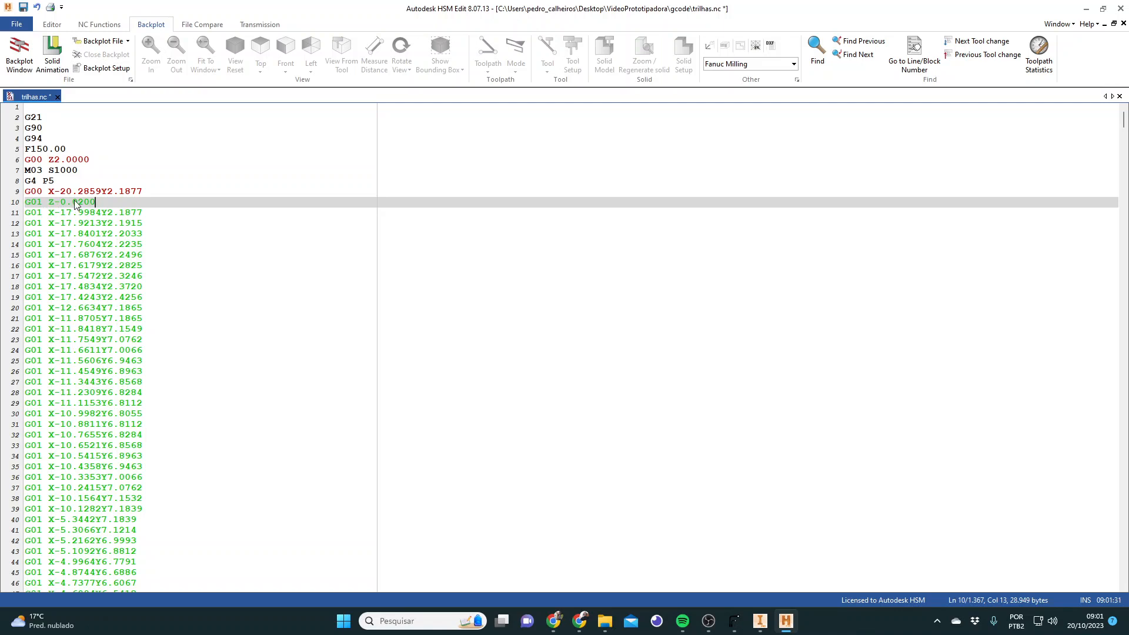
left_click(68, 151)
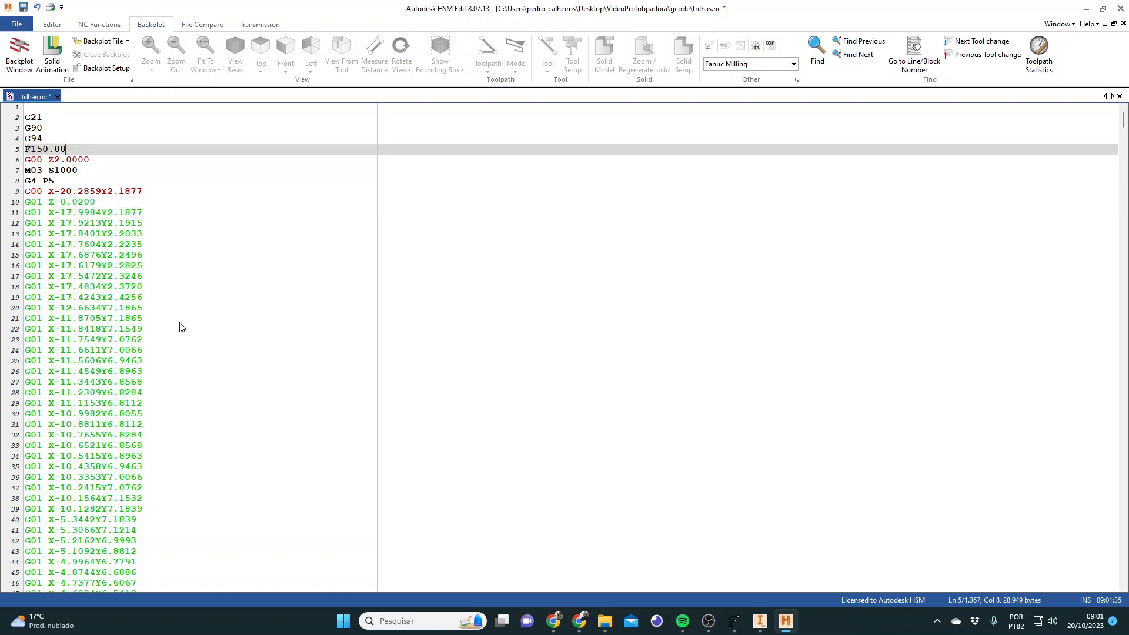
Step: Examine the end of the program, including the M05 spindle stop command, and return to the beginning
scroll(179, 325, "down", 20)
scroll(179, 328, "down", 20)
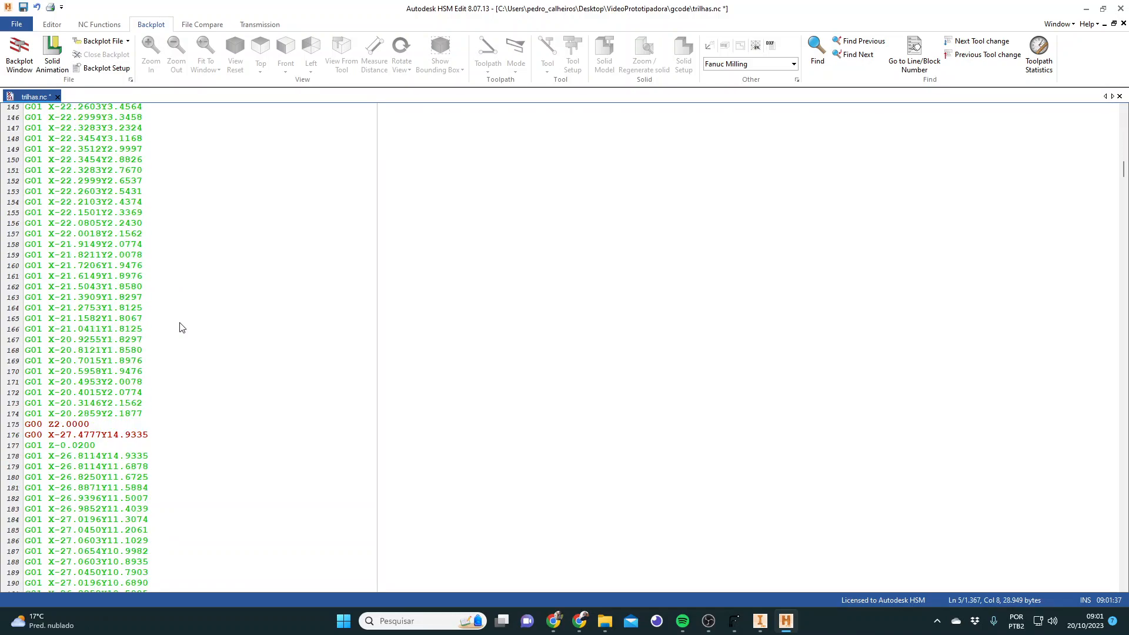
scroll(179, 326, "up", 7)
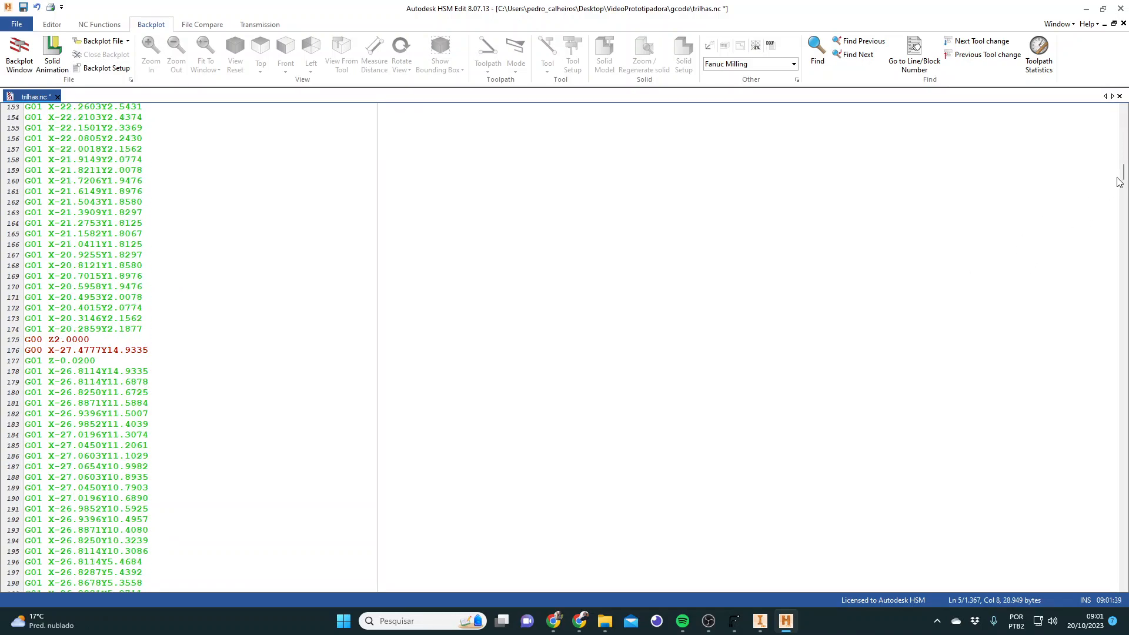
left_click_drag(1123, 174, 1119, 588)
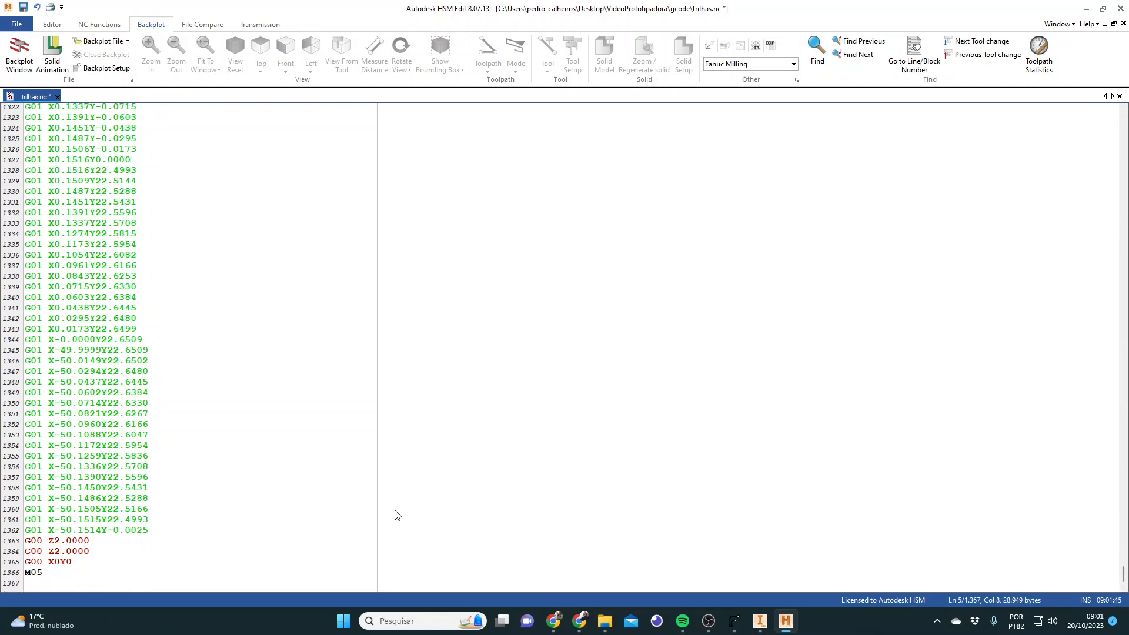
left_click(47, 572)
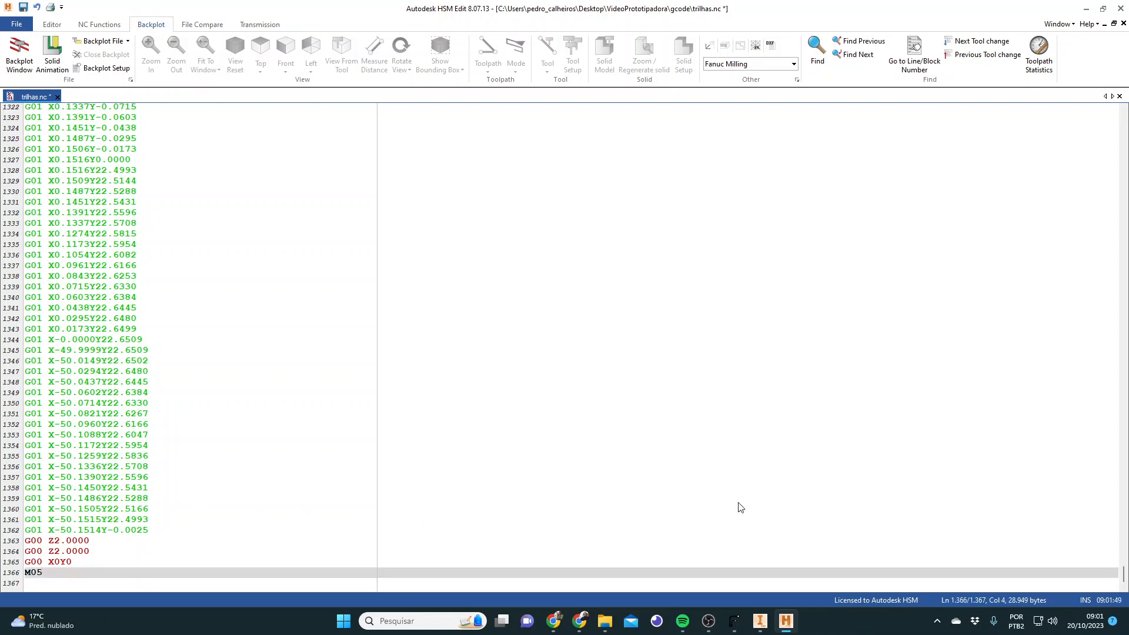
left_click_drag(1123, 576, 1076, 118)
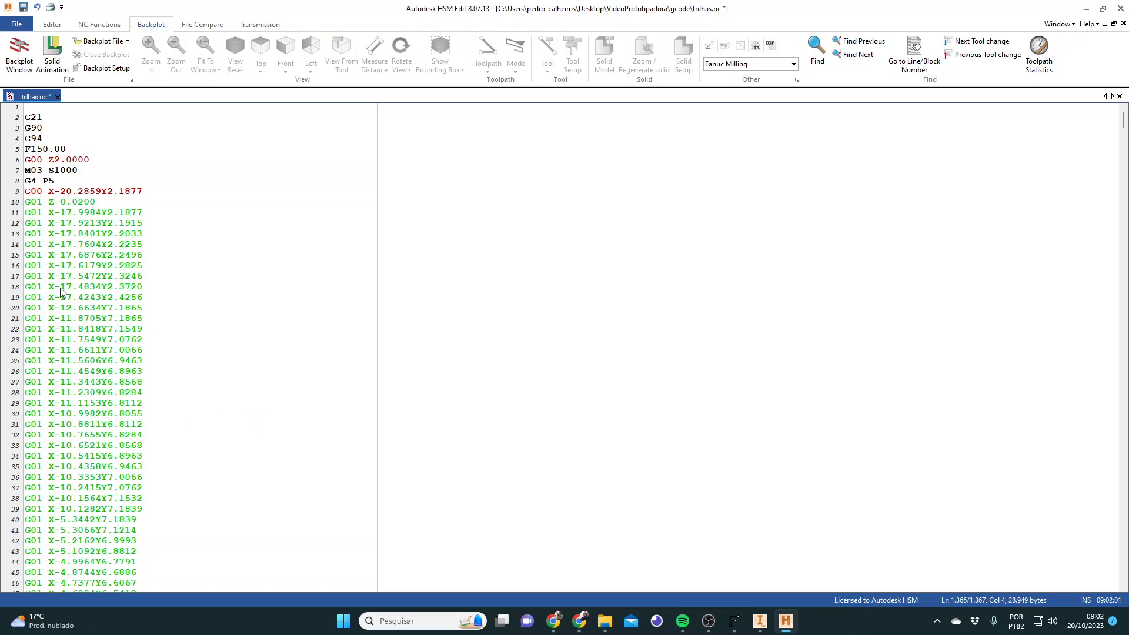
Step: Look through the linear cutting moves that make up the first contour of the toolpath
scroll(177, 408, "down", 6)
scroll(159, 409, "up", 6)
scroll(74, 403, "down", 17)
scroll(74, 403, "down", 20)
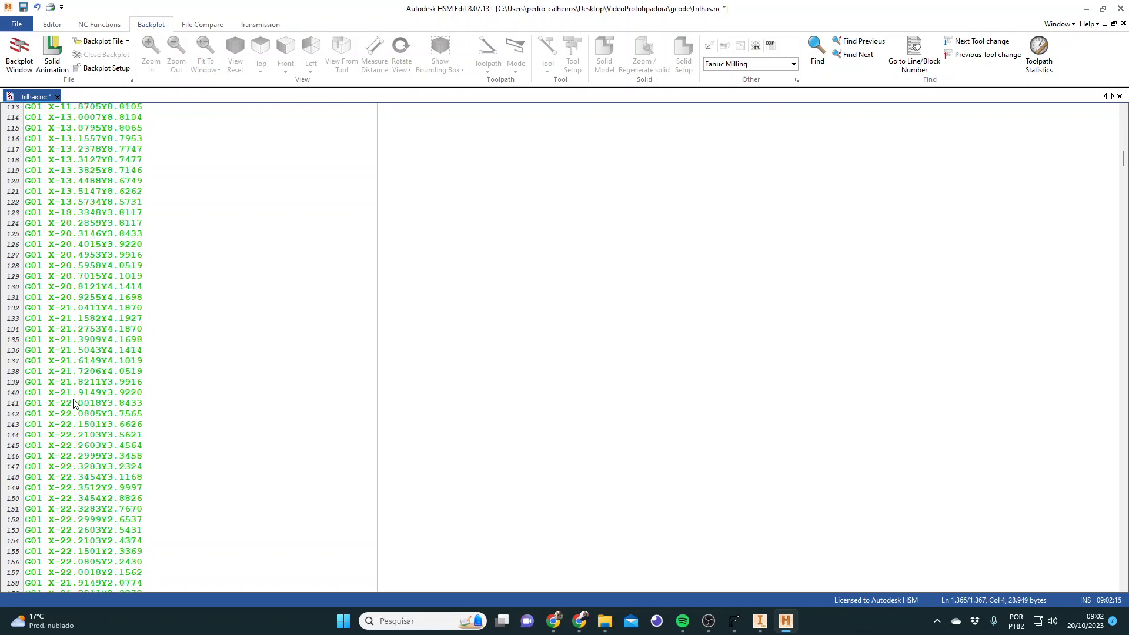
scroll(74, 403, "up", 20)
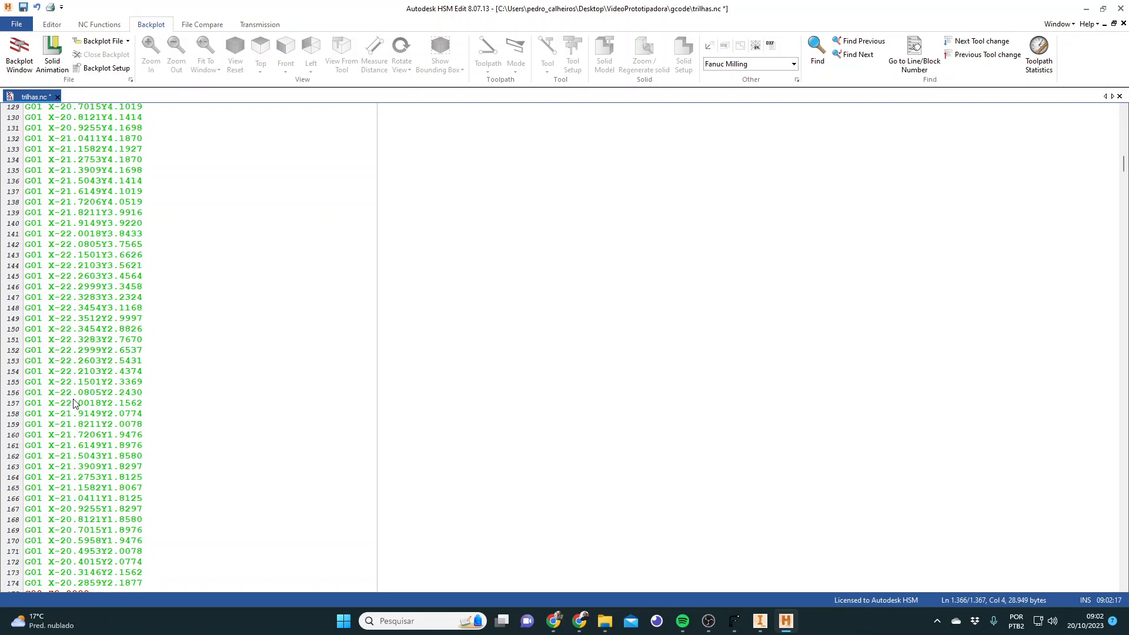
scroll(74, 403, "up", 9)
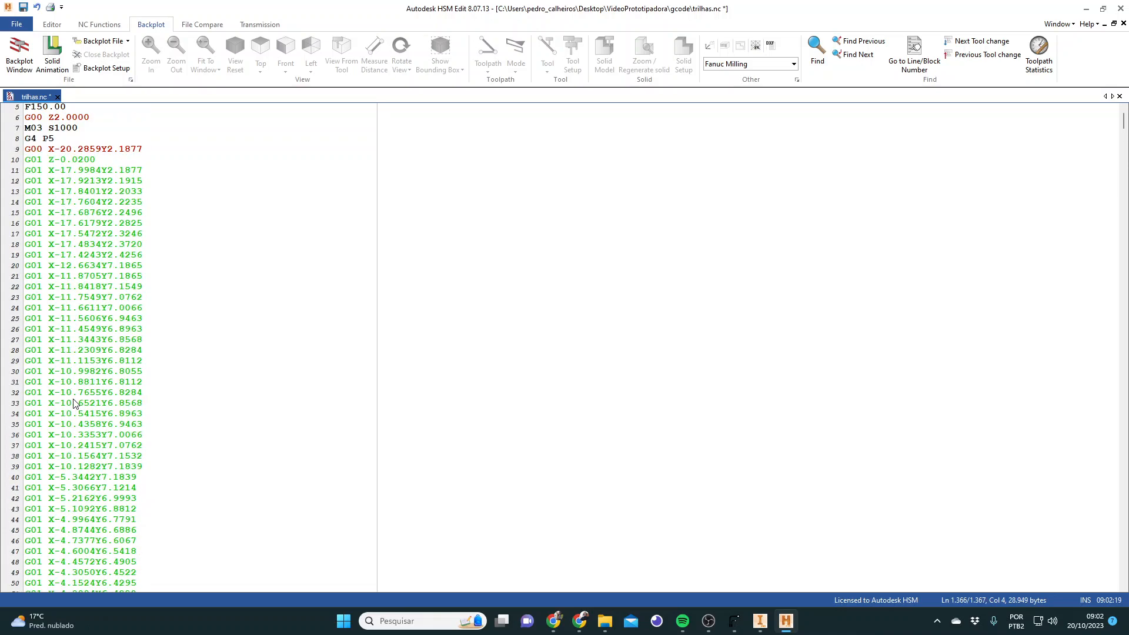
scroll(74, 403, "up", 2)
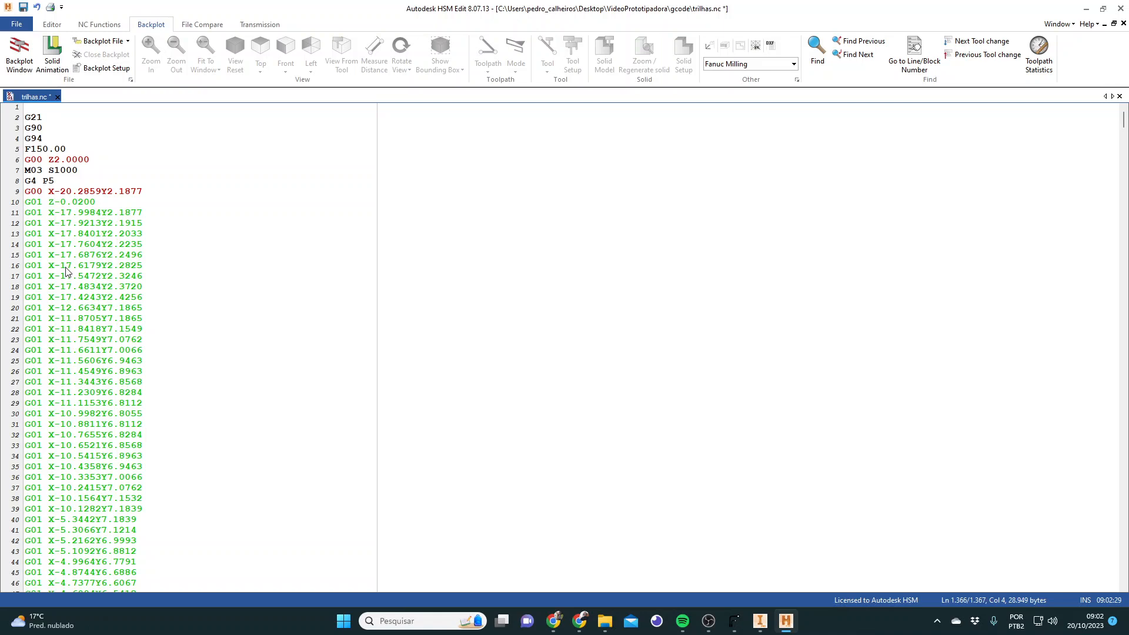
Step: Examine the cutting depth in line 10 and the retract, reposition and plunge moves in lines 175 to 178
left_click_drag(96, 201, 50, 206)
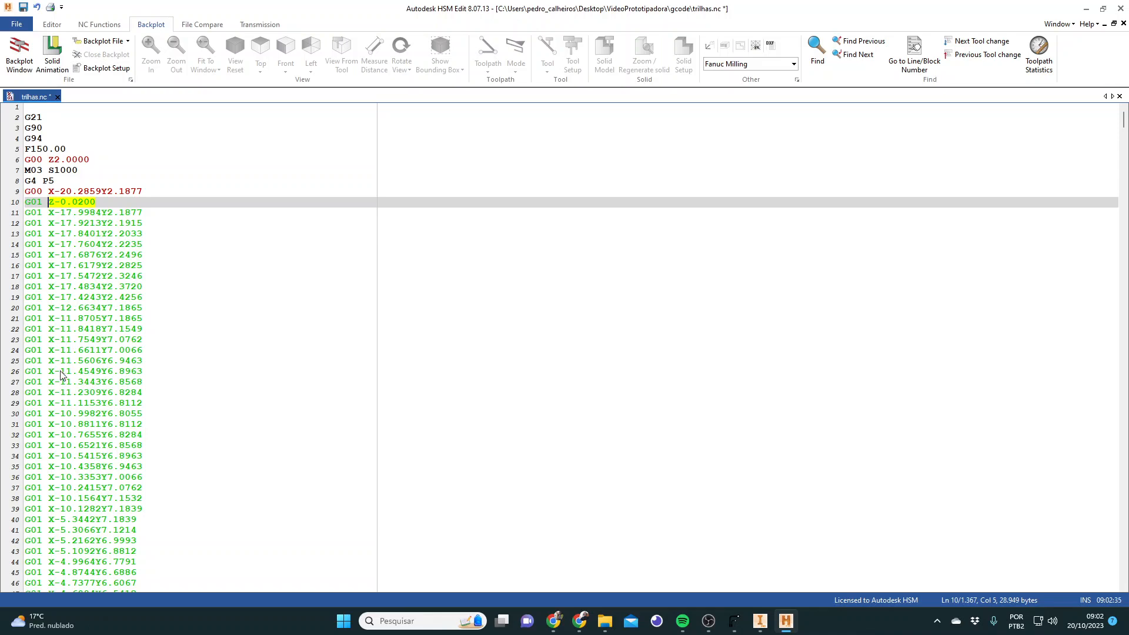
scroll(123, 445, "down", 7)
scroll(123, 445, "up", 5)
scroll(131, 406, "down", 2)
scroll(130, 405, "down", 20)
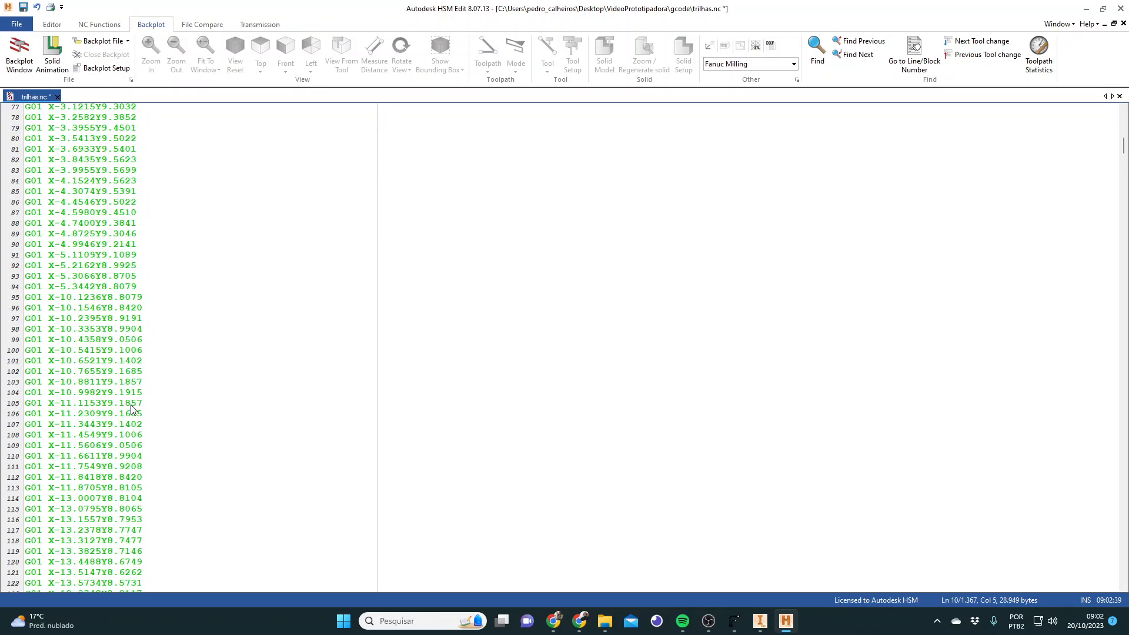
scroll(132, 406, "down", 16)
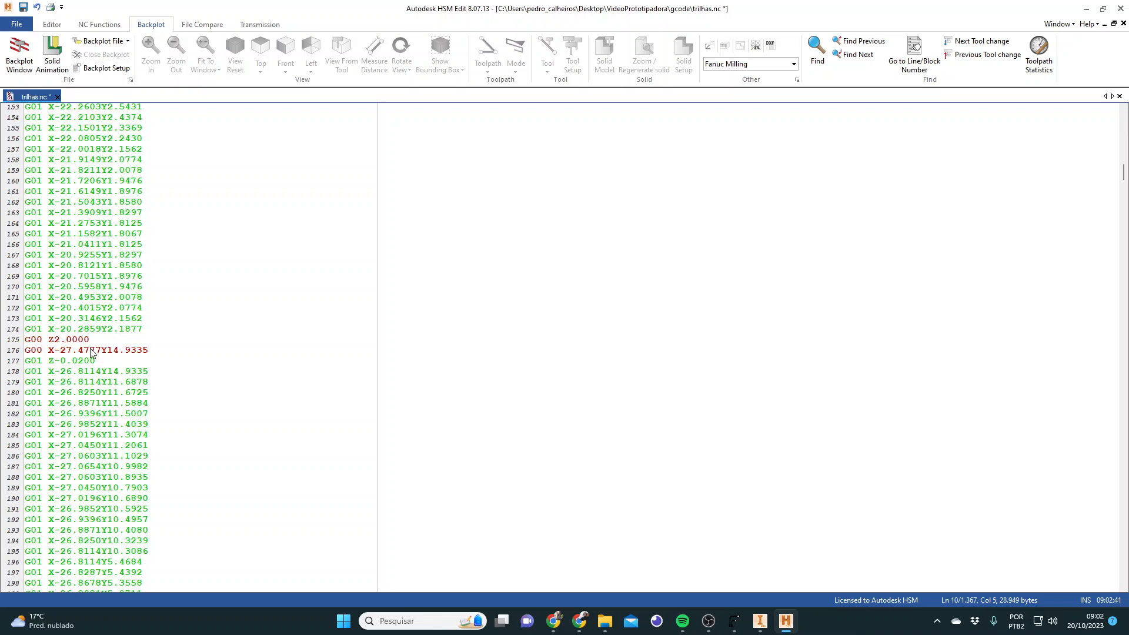
left_click(95, 341)
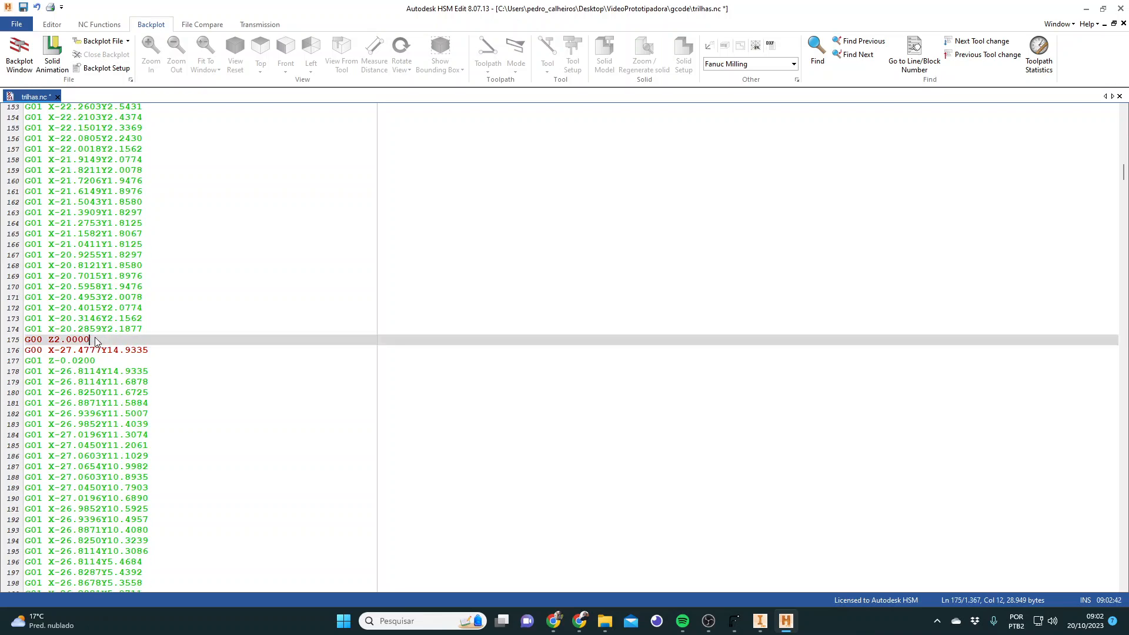
left_click(150, 351)
left_click(98, 360)
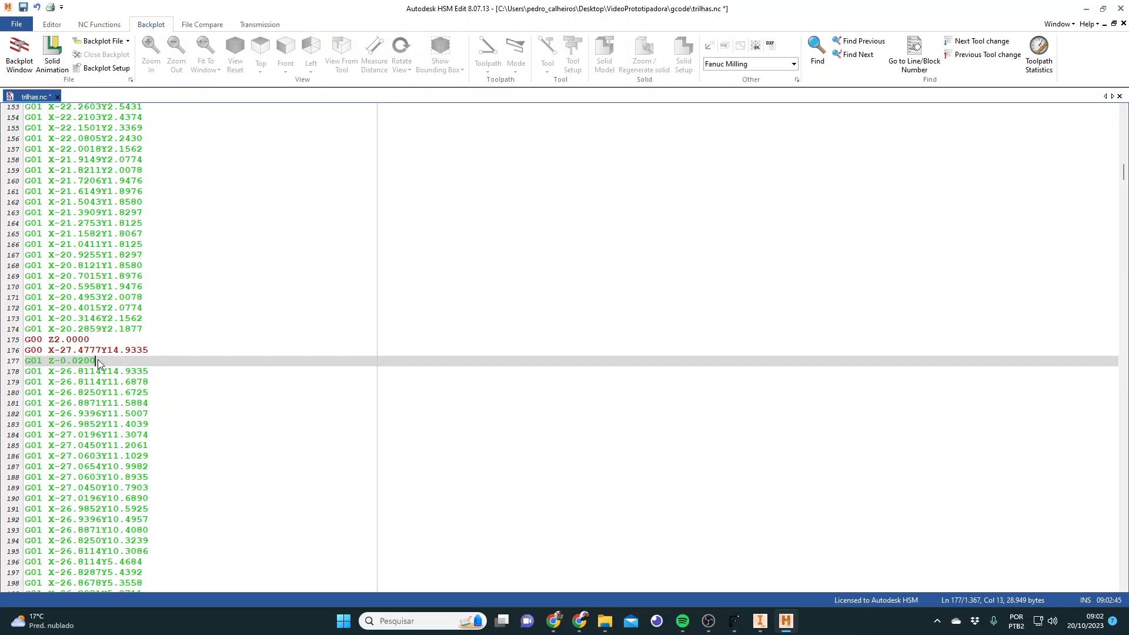
left_click(170, 375)
scroll(180, 431, "down", 12)
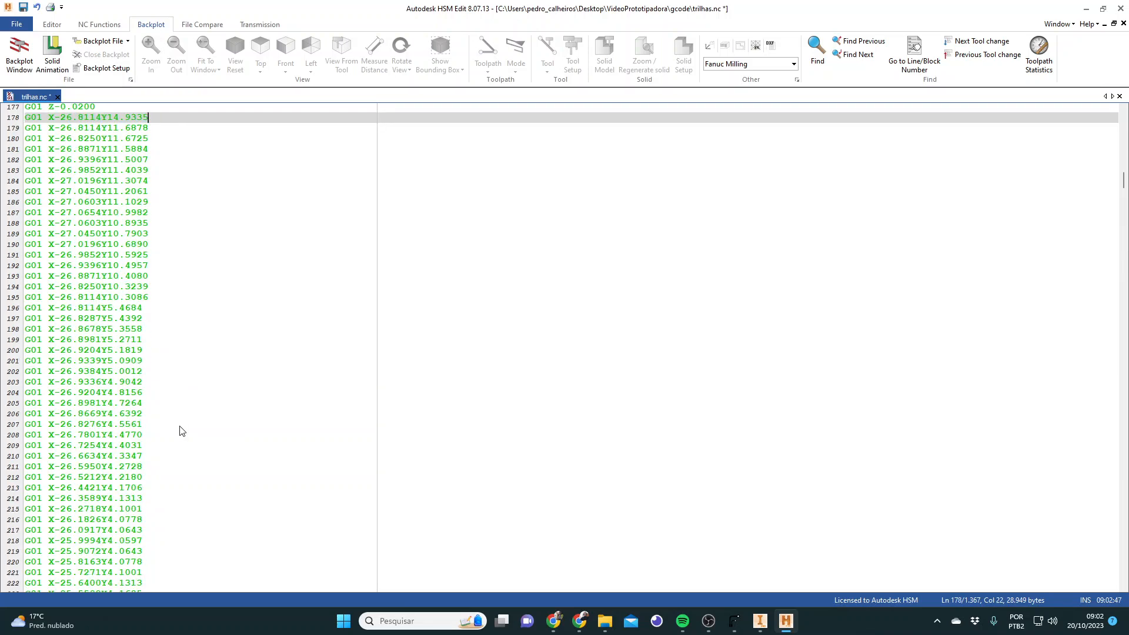
scroll(180, 431, "up", 20)
scroll(180, 429, "up", 20)
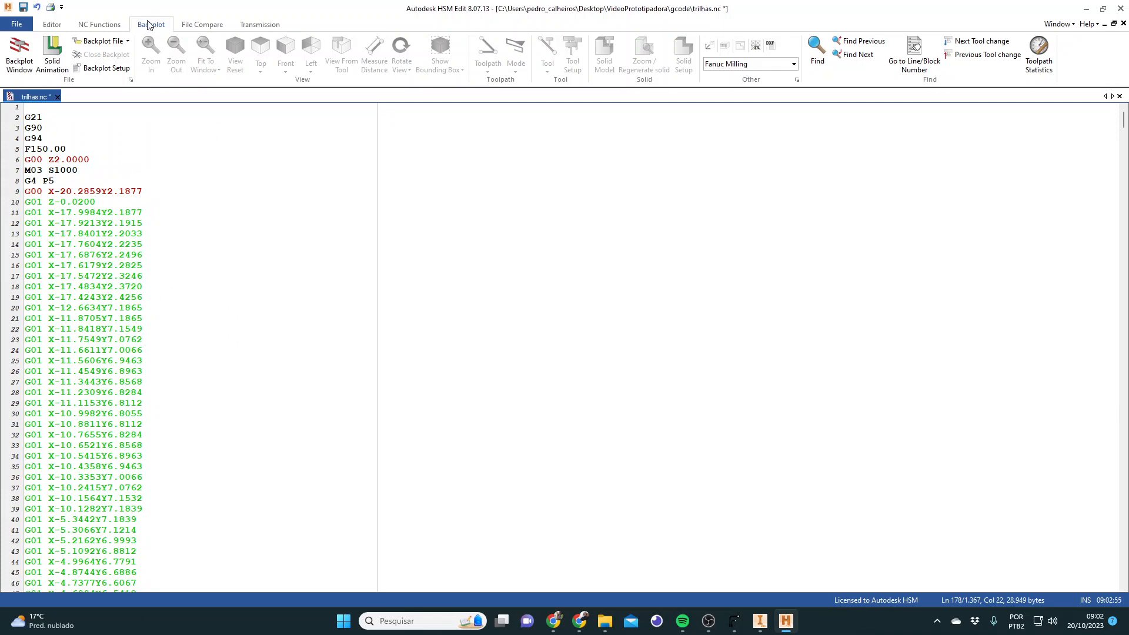
Step: Backplot the trilhas.nc toolpath and play its simulation through to the end of the program
left_click(18, 52)
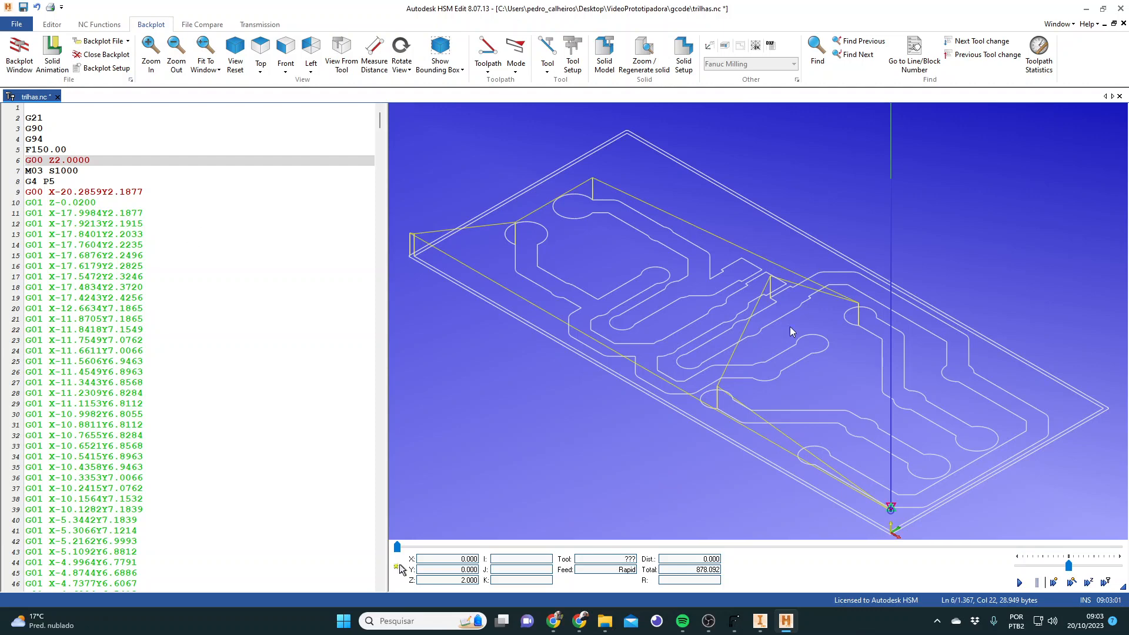
left_click(1019, 582)
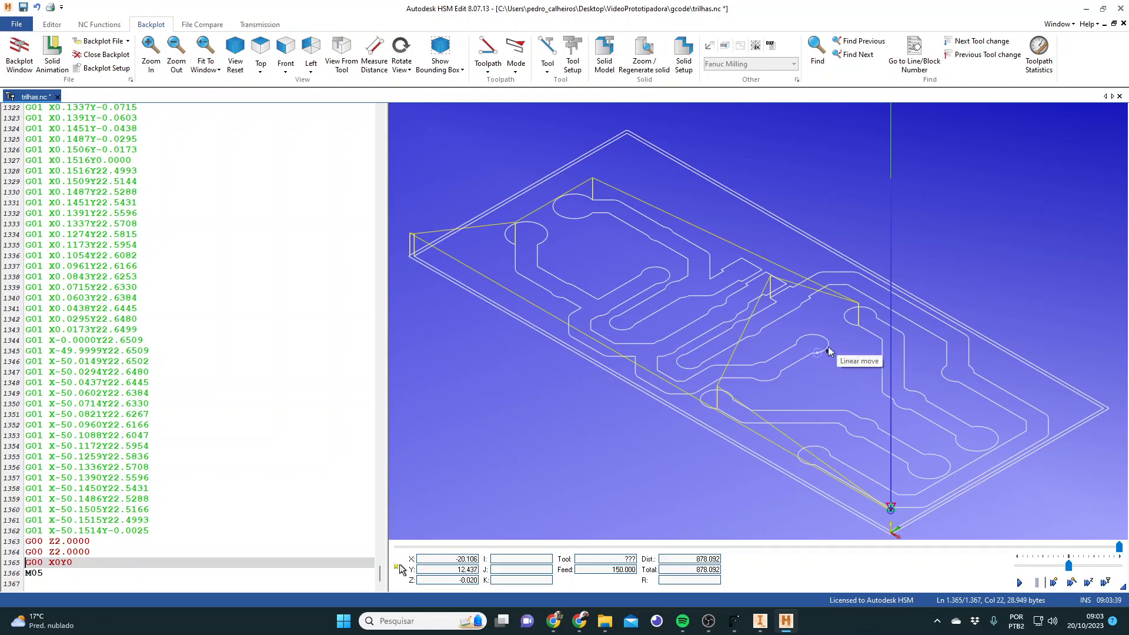
Step: Return to FlatCAM and delete the bottom copper isolation geometry and its CNC job from the project, keeping the Gerber object
left_click(1084, 12)
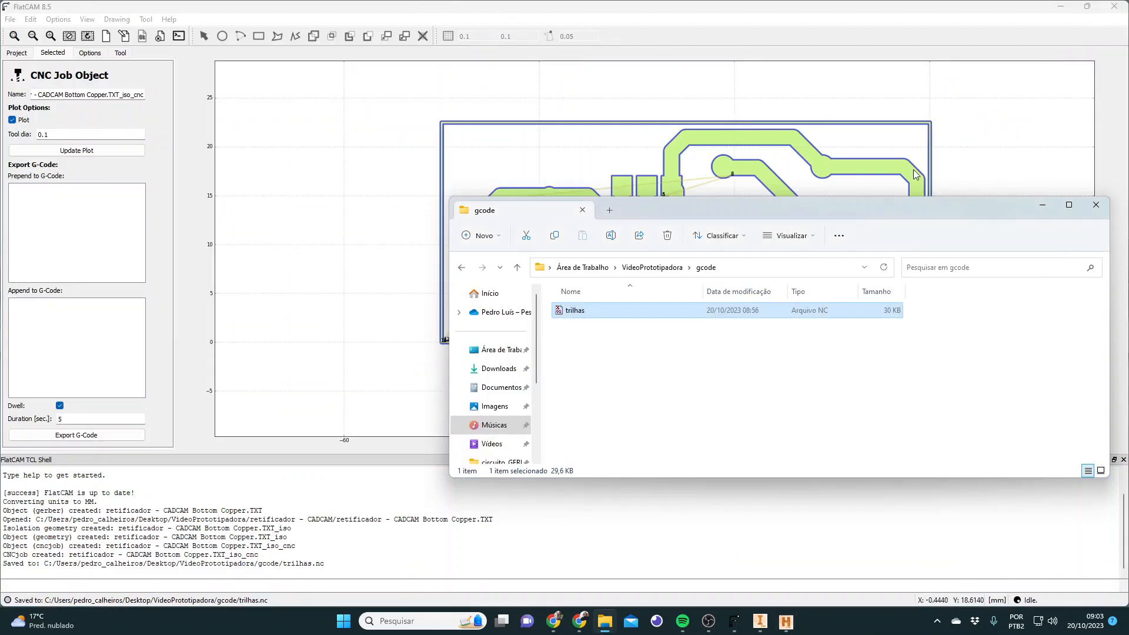
left_click(663, 15)
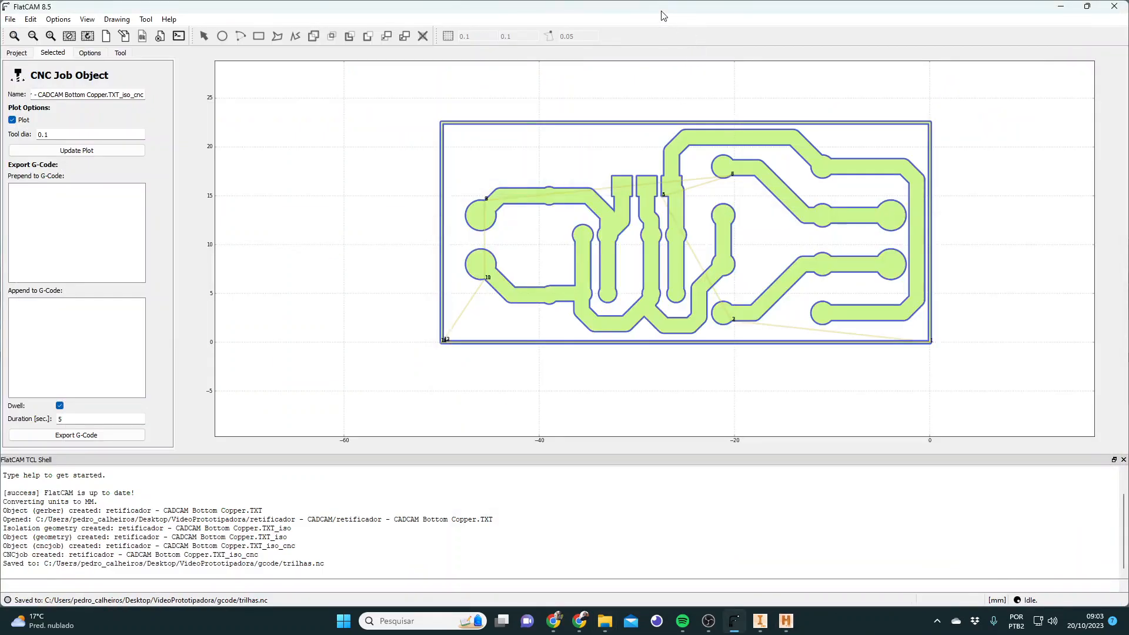
left_click(16, 52)
left_click(86, 122)
left_click_drag(76, 102, 53, 67)
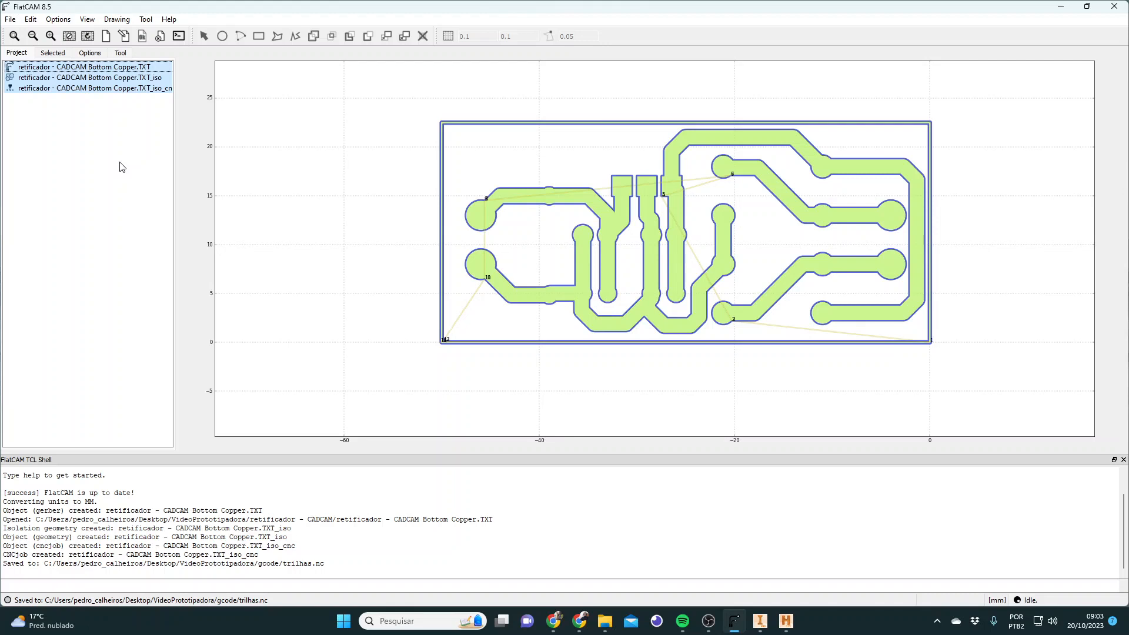
left_click(86, 114)
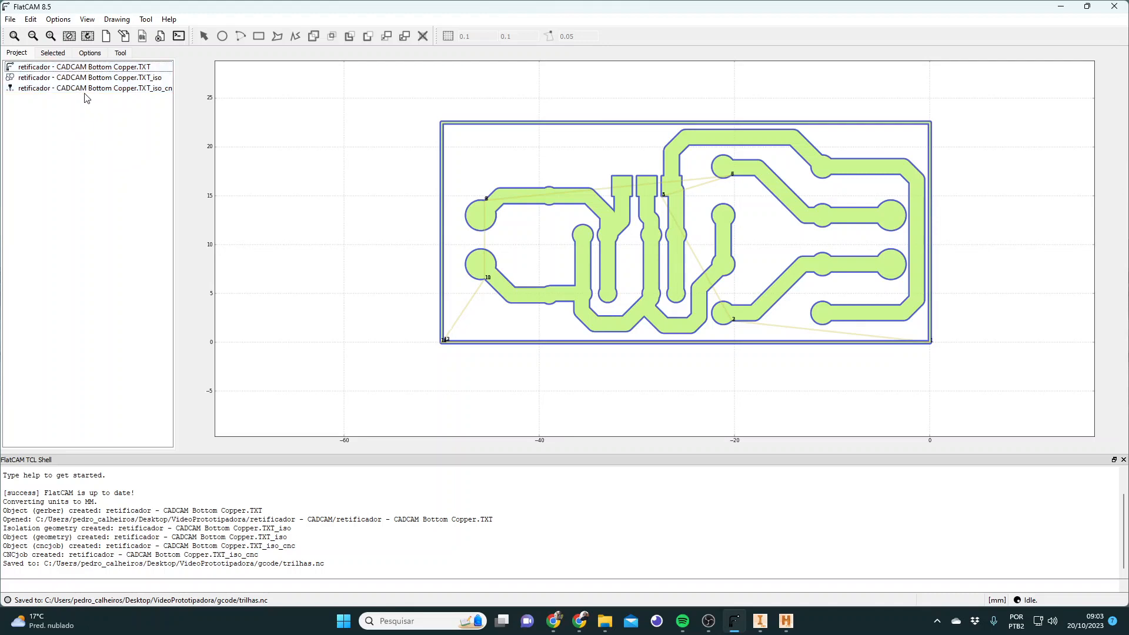
left_click_drag(83, 89, 74, 83)
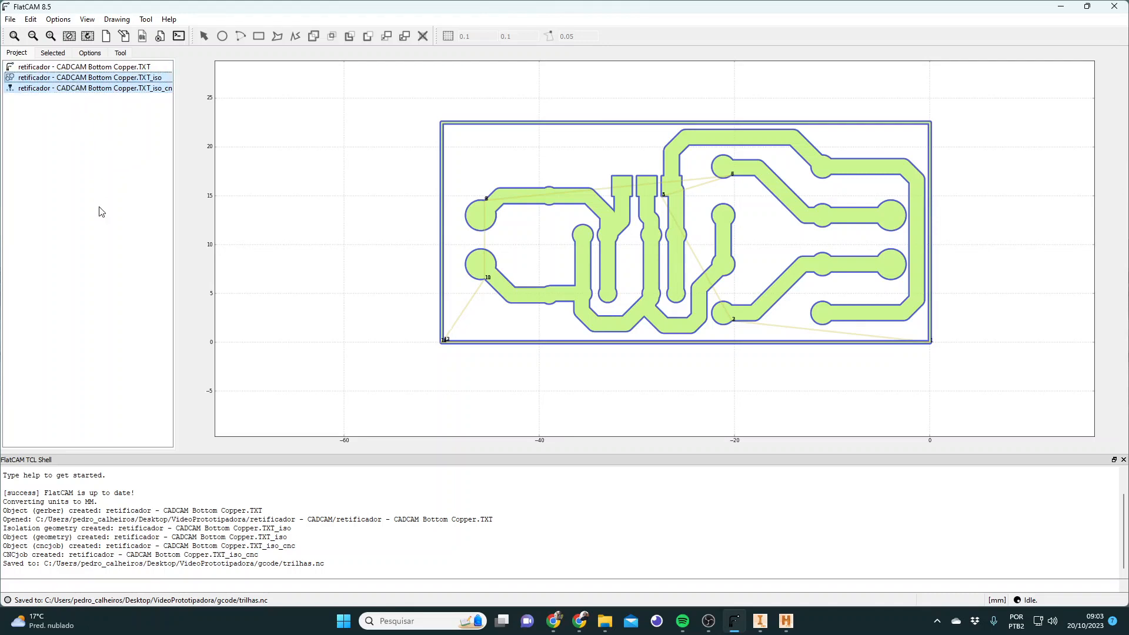
key("Delete")
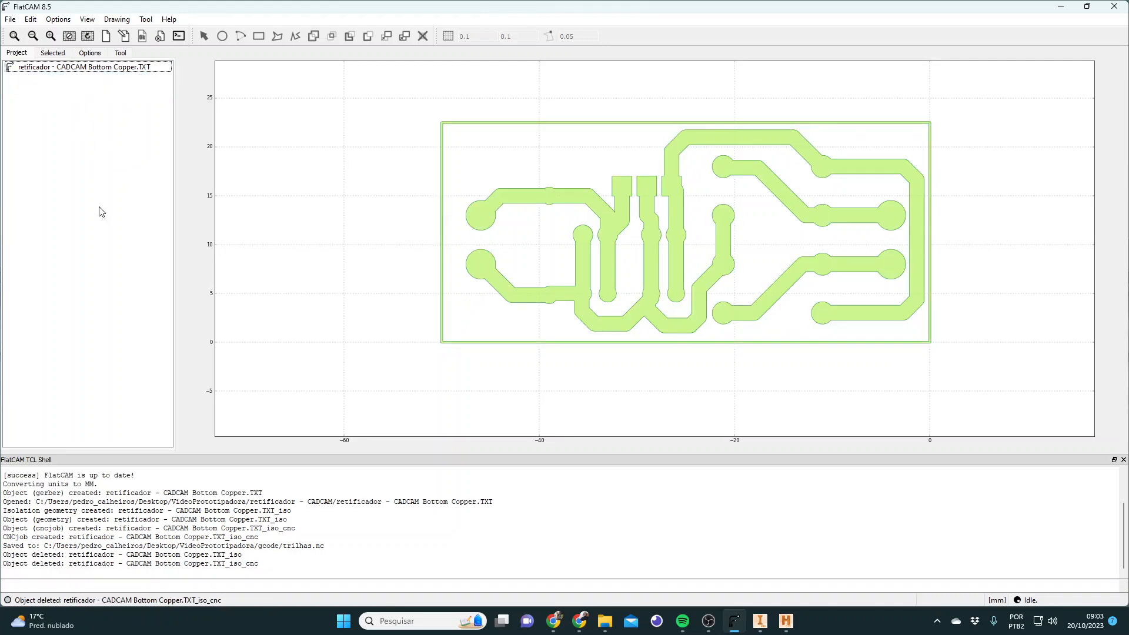
Step: Open the Excellon file "retificador - CADCAM Drill" from the "retificador - CADCAM" folder and delete the bottom copper Gerber object
left_click(10, 21)
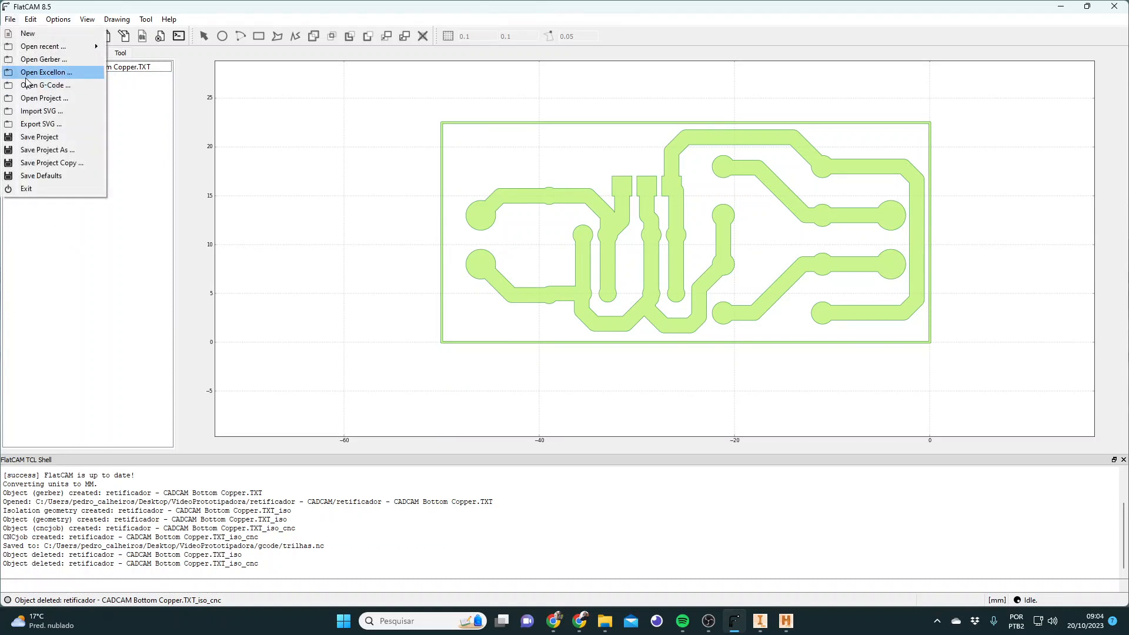
left_click(60, 77)
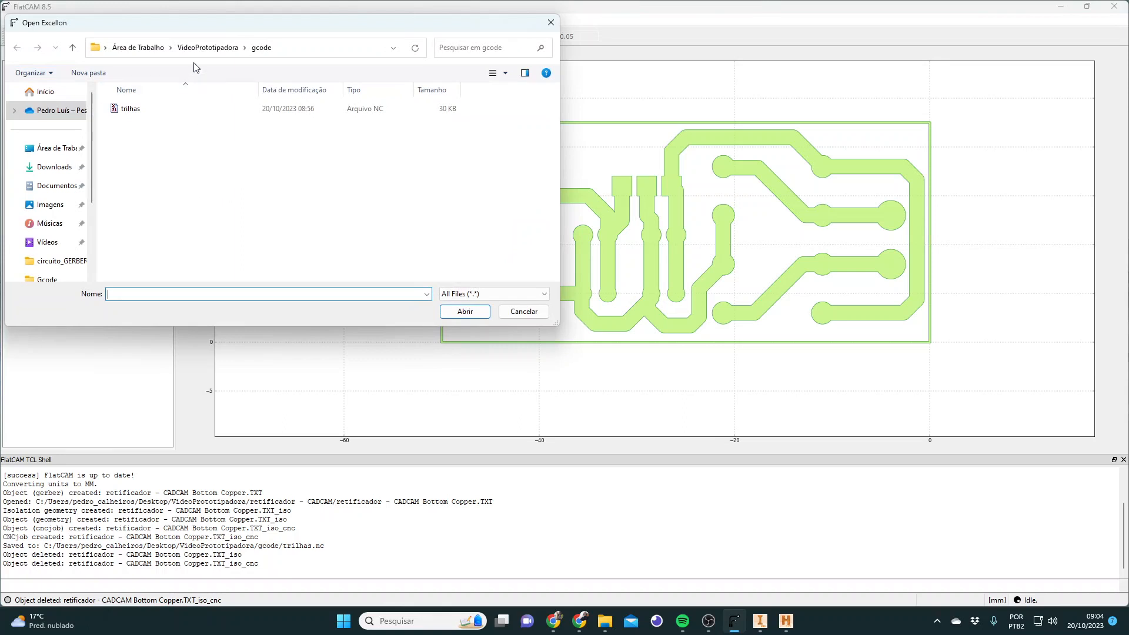
left_click(207, 47)
double_click(142, 128)
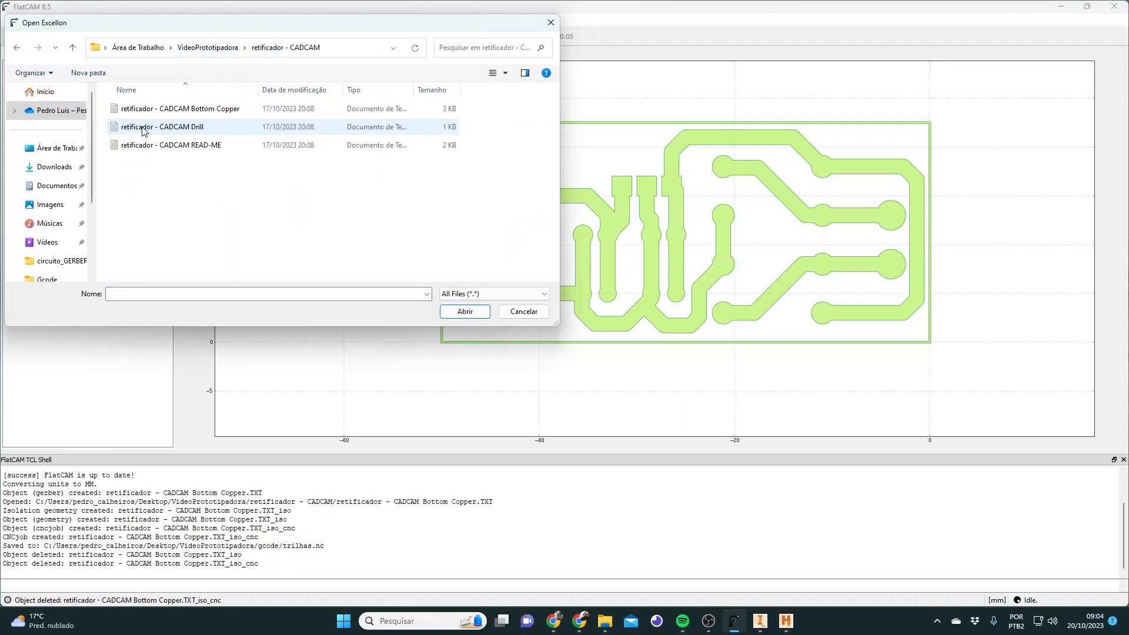
left_click(200, 130)
left_click(459, 316)
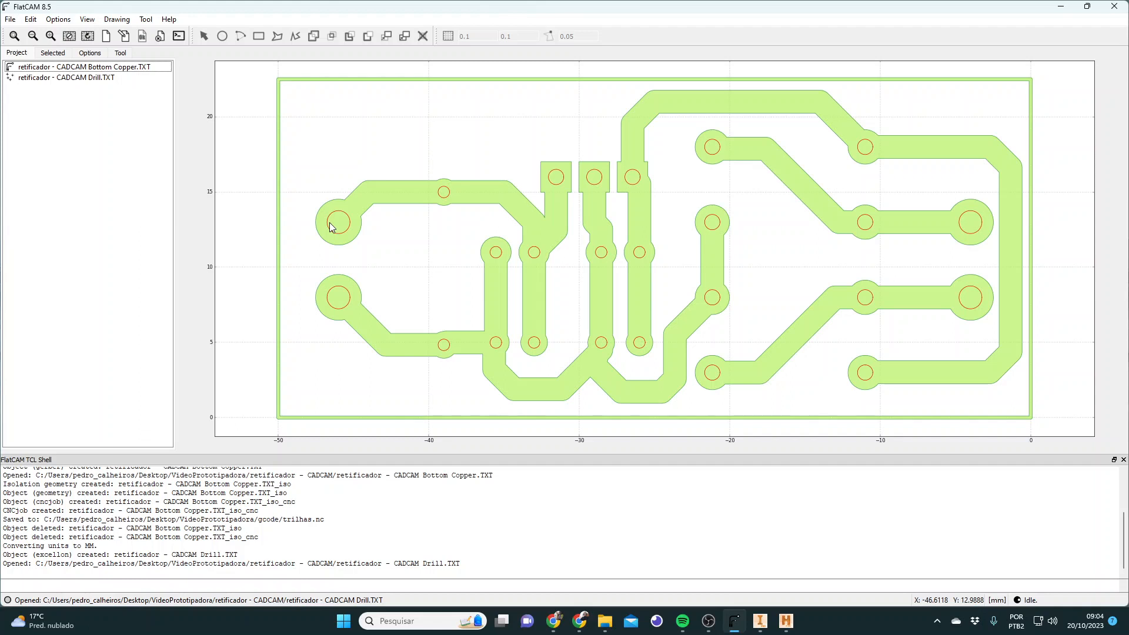
left_click(128, 68)
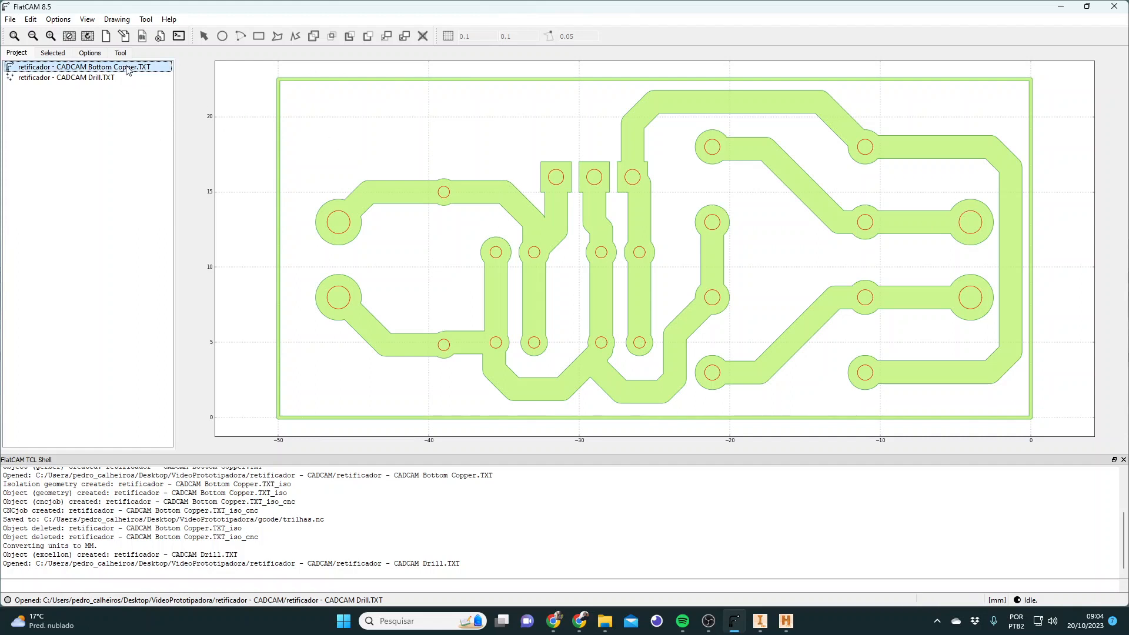
key("Delete")
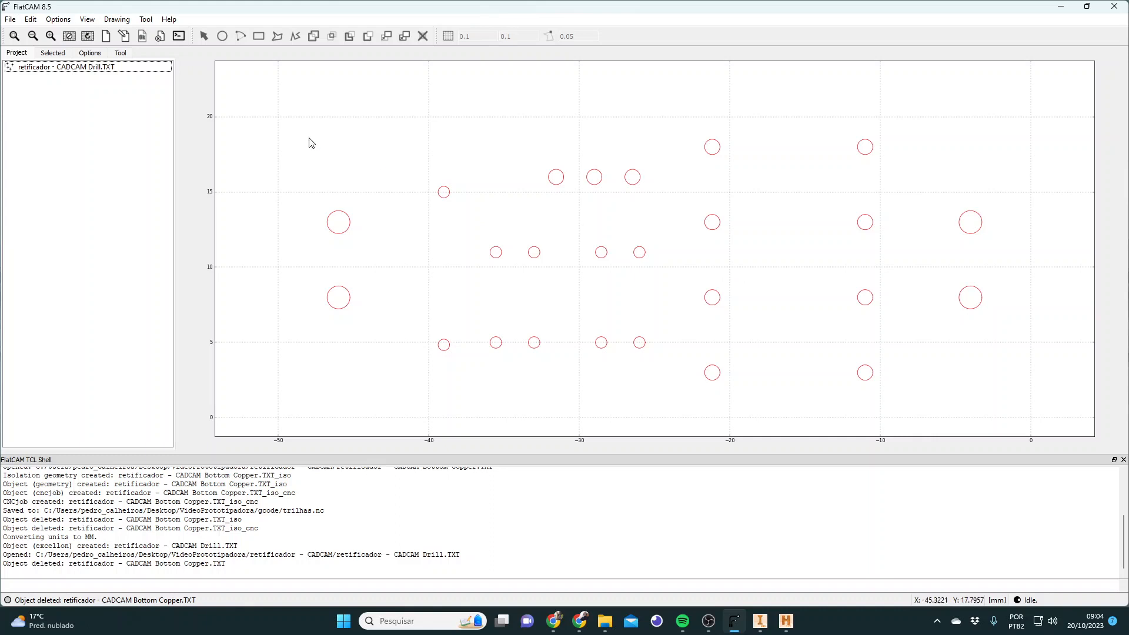
Step: Set the drill object's CNC job parameters to Cut Z -2.2, Travel Z 2 and feed rate 120
left_click(73, 68)
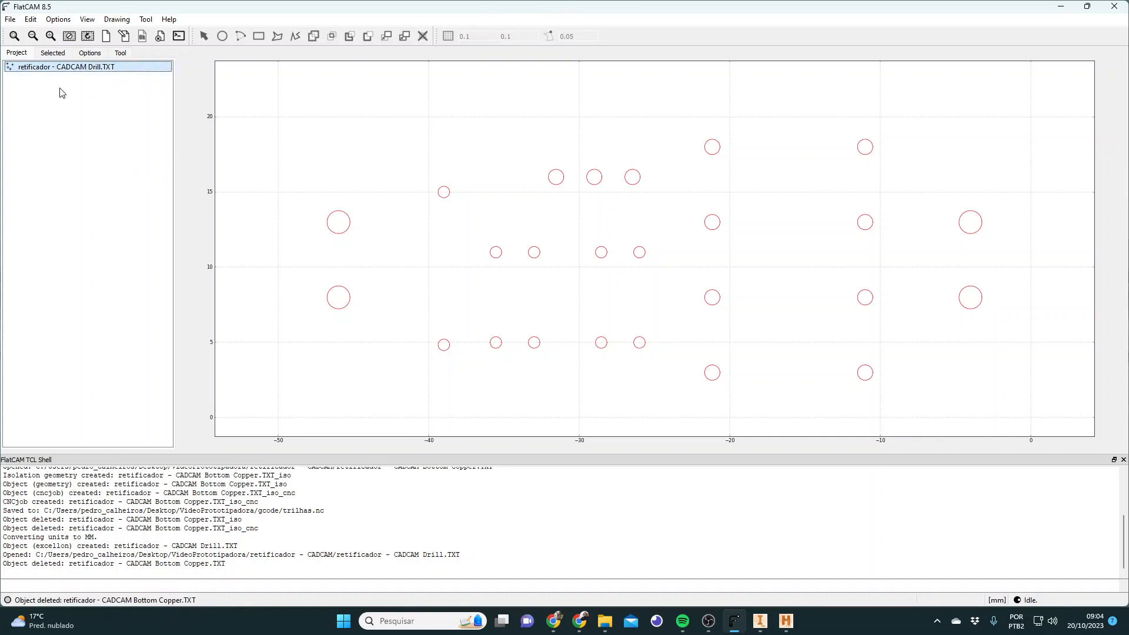
left_click(56, 53)
scroll(16, 189, "down", 2)
scroll(33, 185, "up", 2)
key("ctrl+a")
scroll(47, 173, "down", 1)
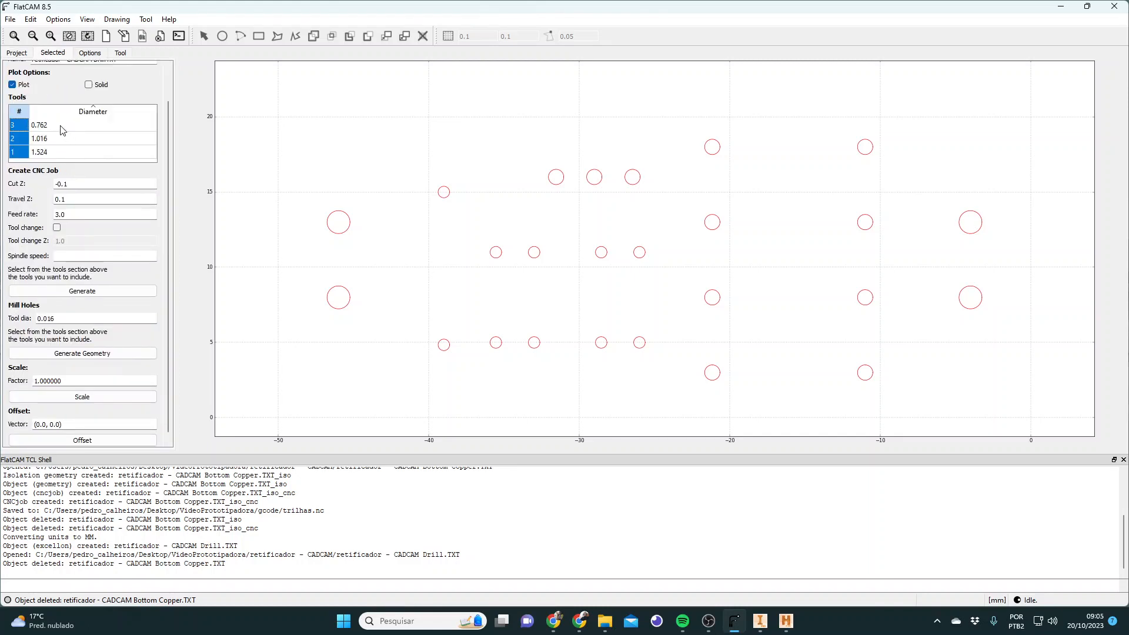
left_click(41, 126)
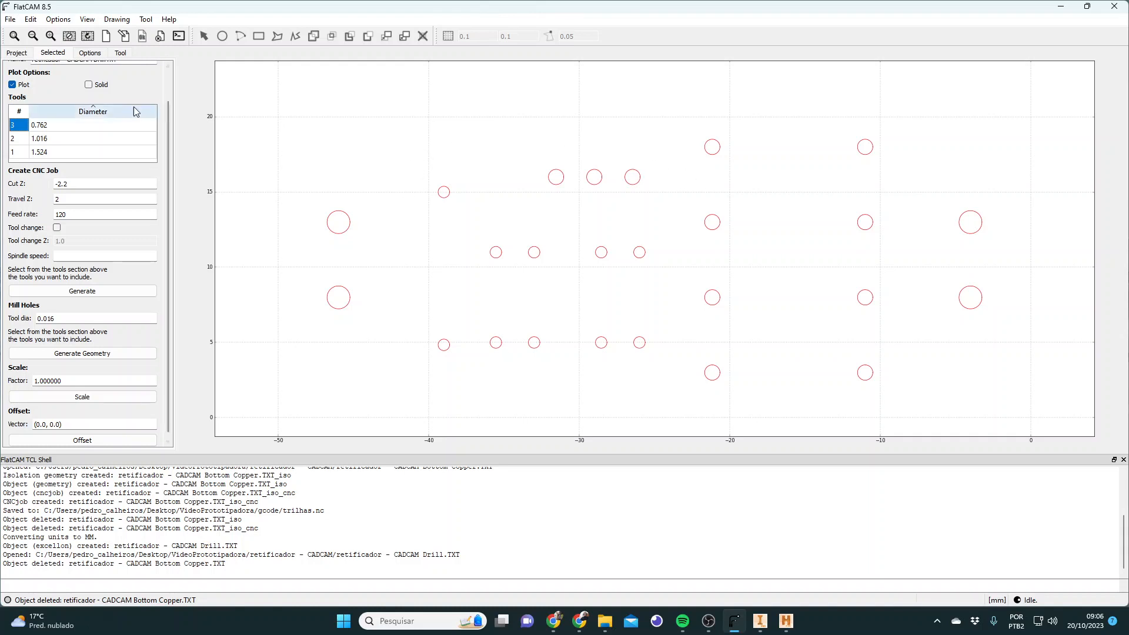
left_click(16, 153, "shift")
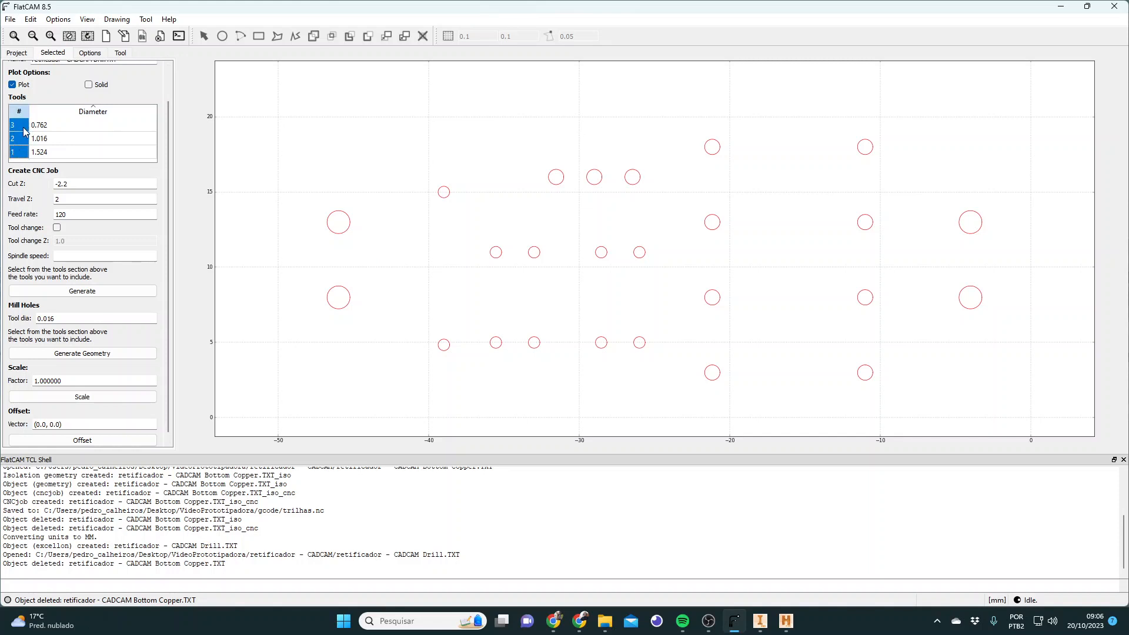
Step: Set the spindle speed to 1000 and generate a drilling CNC job for only the 0.762 mm tool
left_click(18, 126)
left_click(18, 140)
left_click(15, 153)
left_click(18, 125)
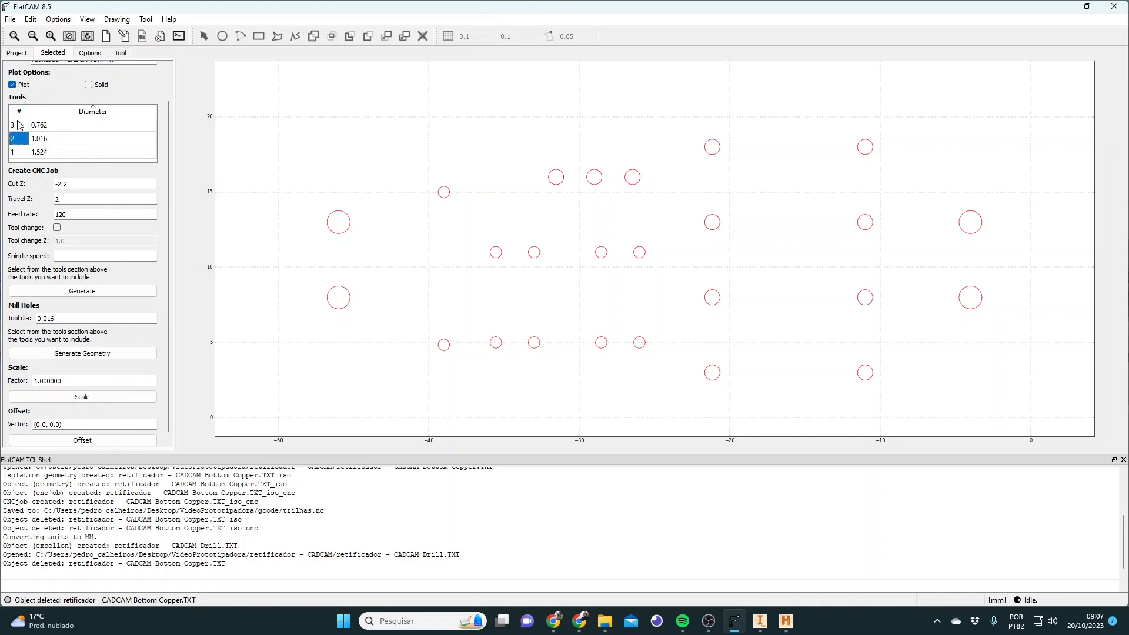
left_click(69, 183)
left_click(71, 184)
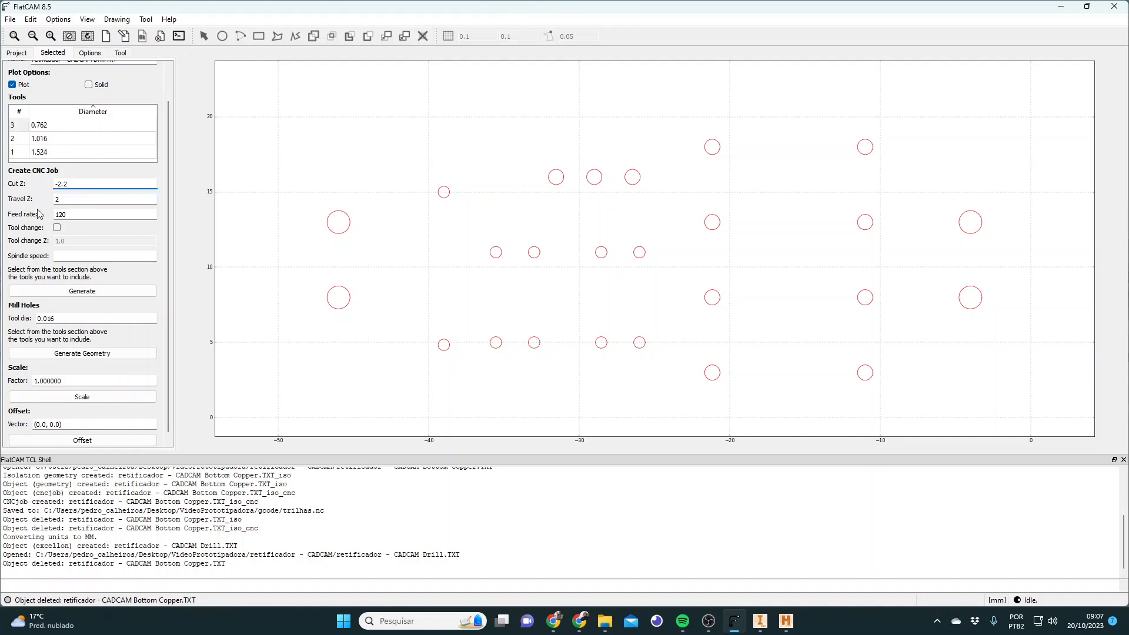
left_click(78, 257)
left_click(72, 186)
double_click(73, 185)
left_click(73, 185)
left_click(75, 217)
left_click_drag(57, 215, 84, 232)
left_click(77, 217)
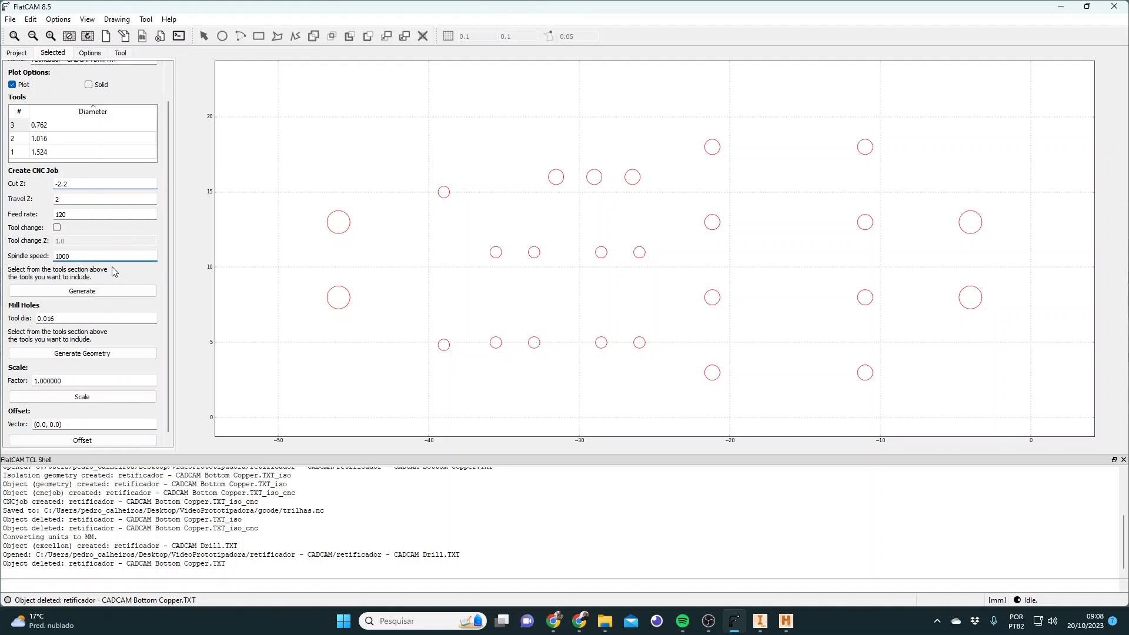
left_click(89, 292)
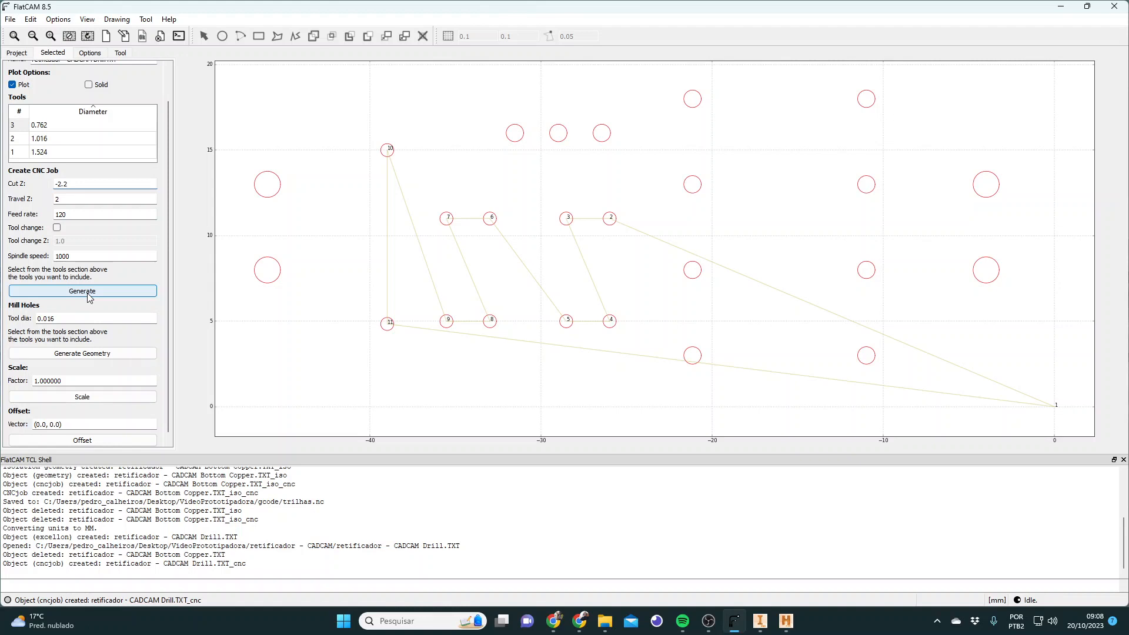
Step: Generate separate drilling CNC jobs for the 1.016 mm and 1.524 mm tools with the same parameters
left_click(16, 139)
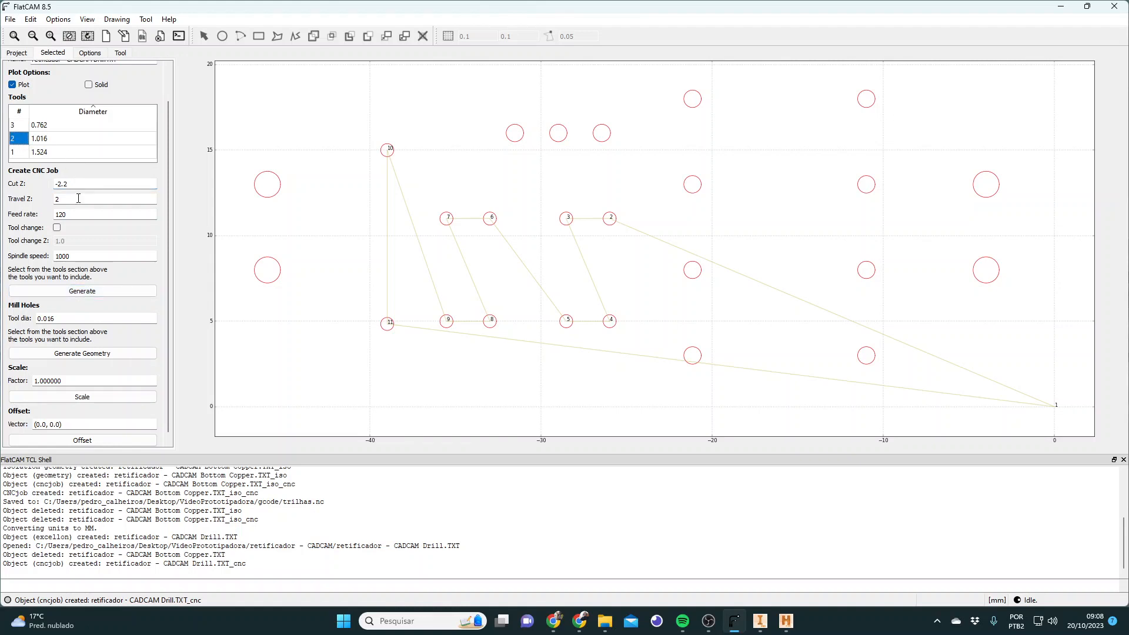
left_click(78, 291)
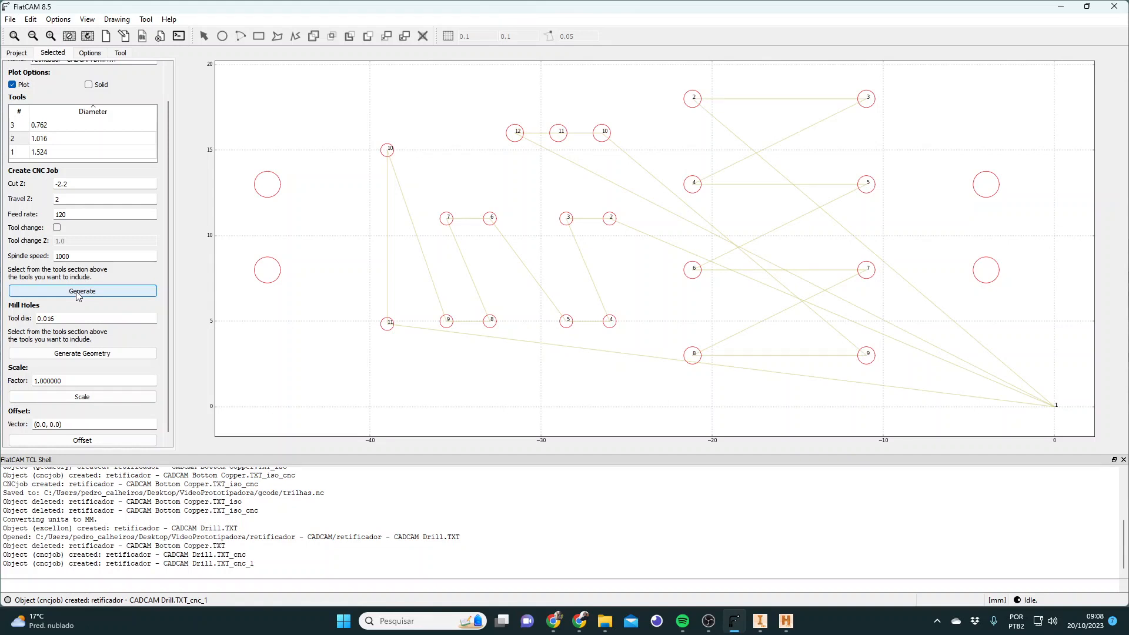
left_click(22, 153)
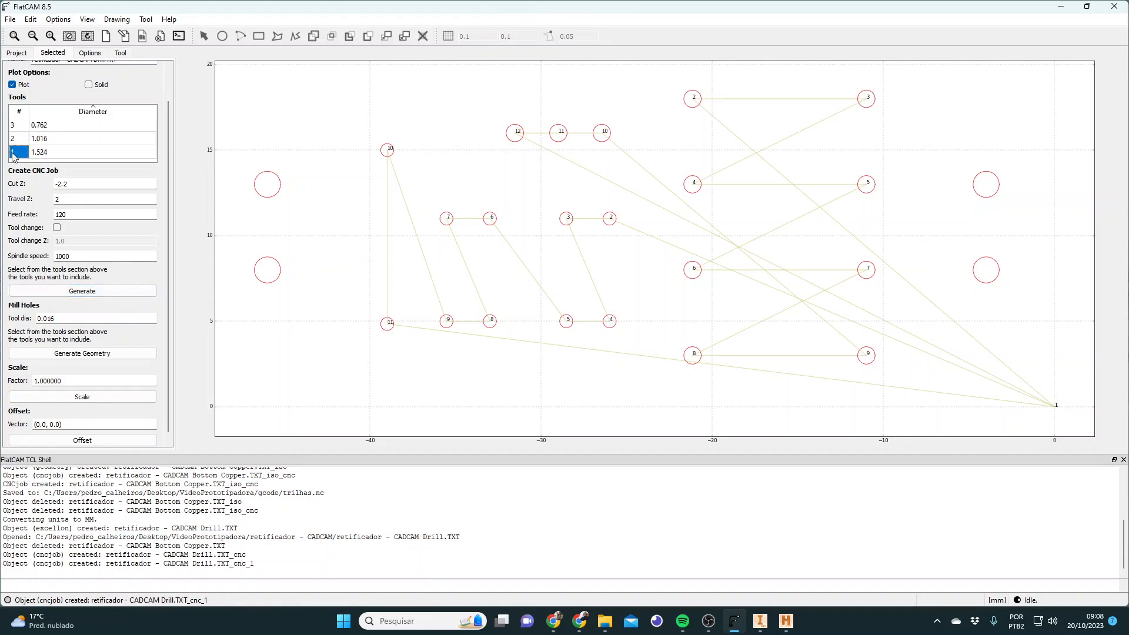
left_click(89, 292)
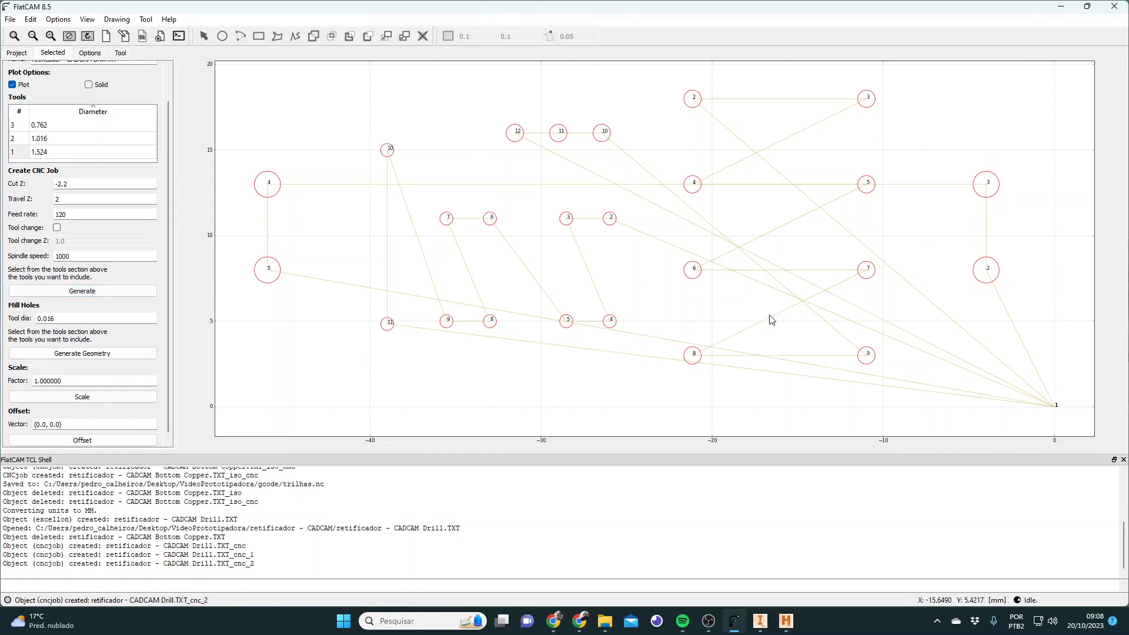
Step: Set the tool diameter to 0.7 and the dwell duration to 5 seconds for the CNC job "retificador - CADCAM Drill.TXT_cnc"
left_click(12, 54)
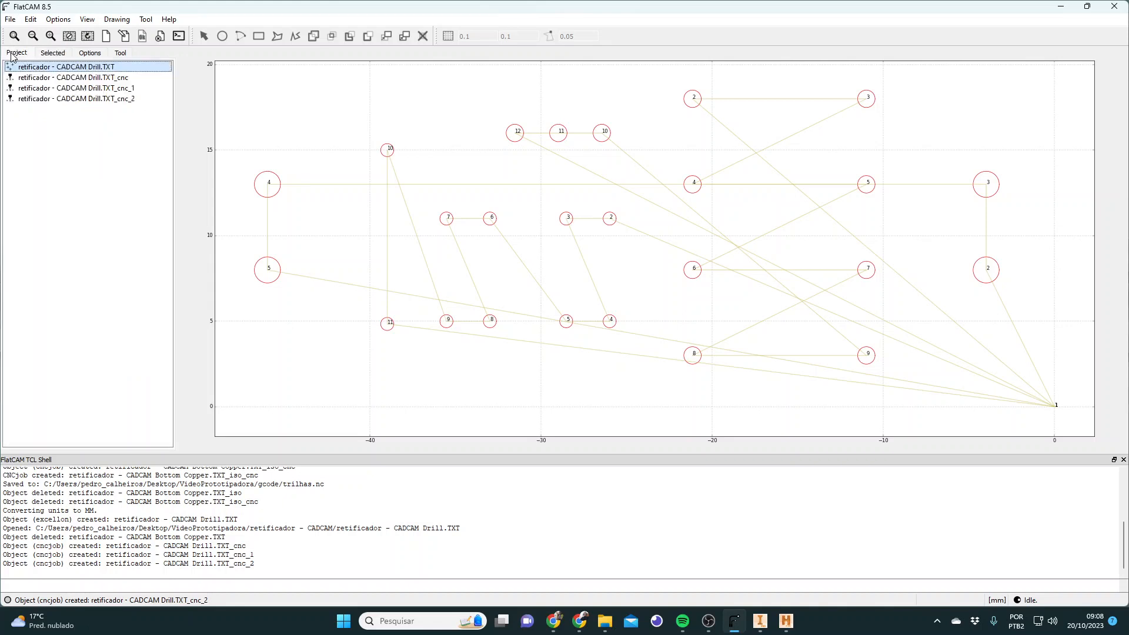
left_click(113, 78)
left_click(125, 89)
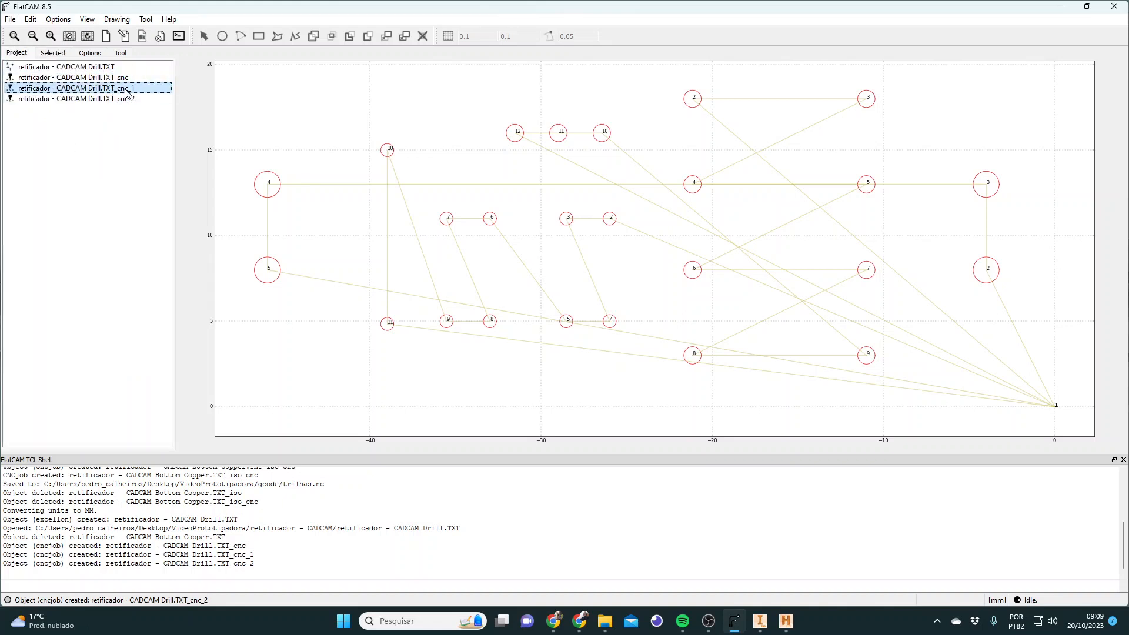
left_click(121, 101)
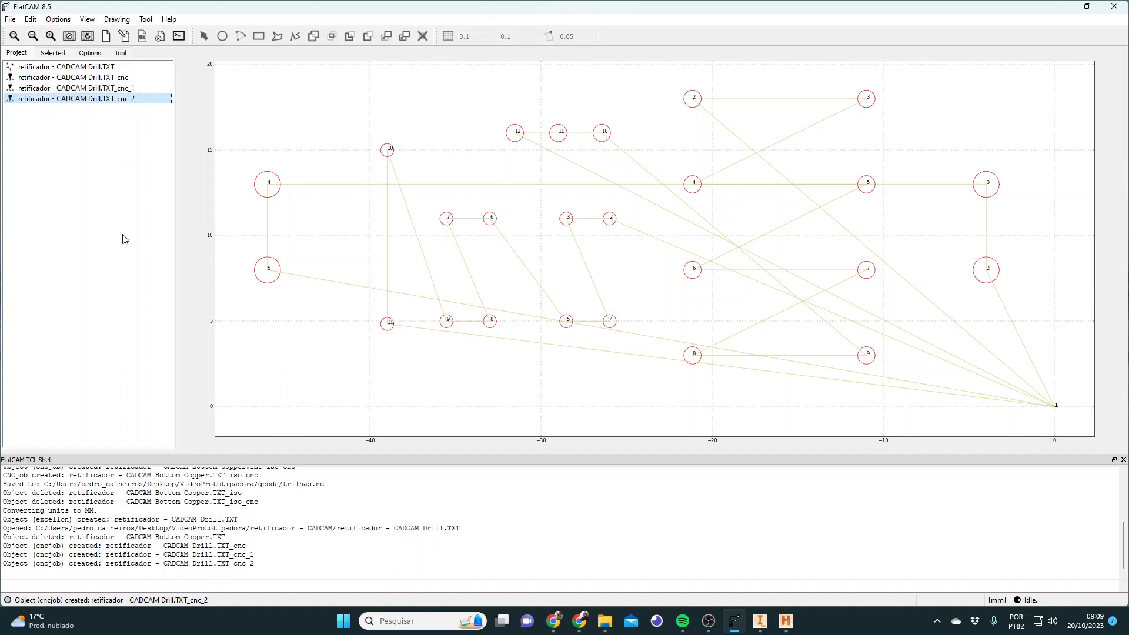
left_click(111, 173)
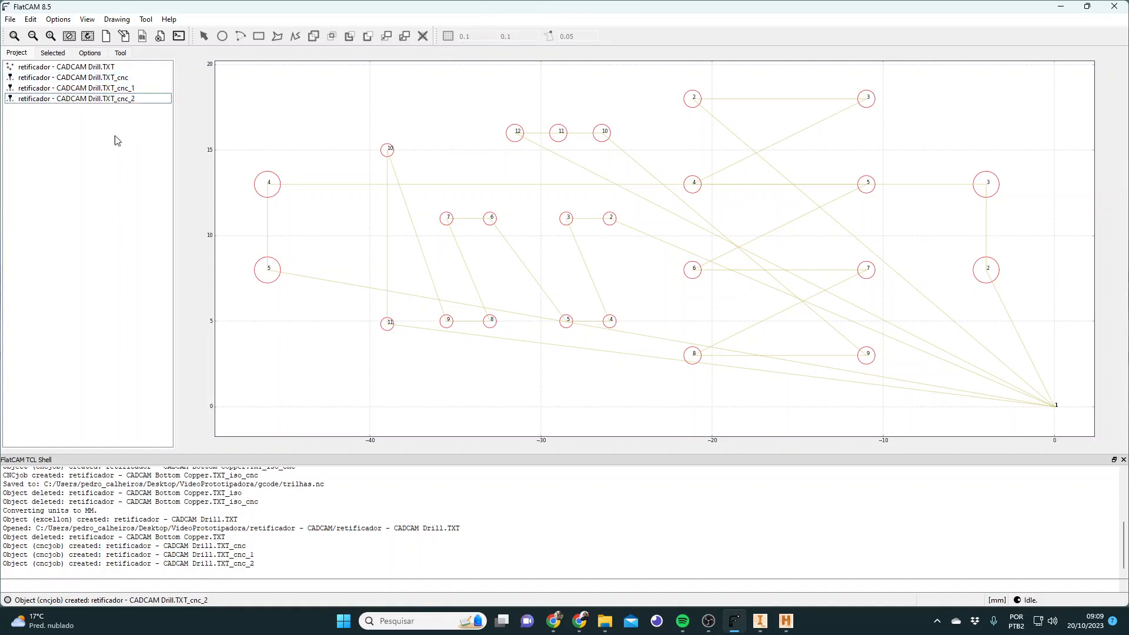
left_click(109, 79)
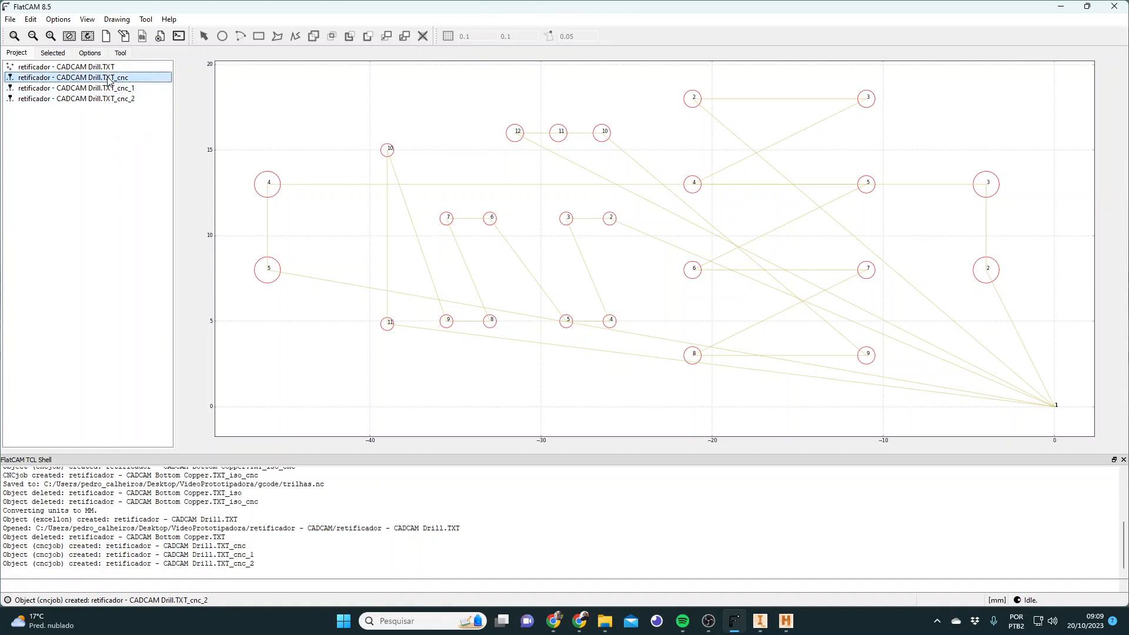
left_click(52, 53)
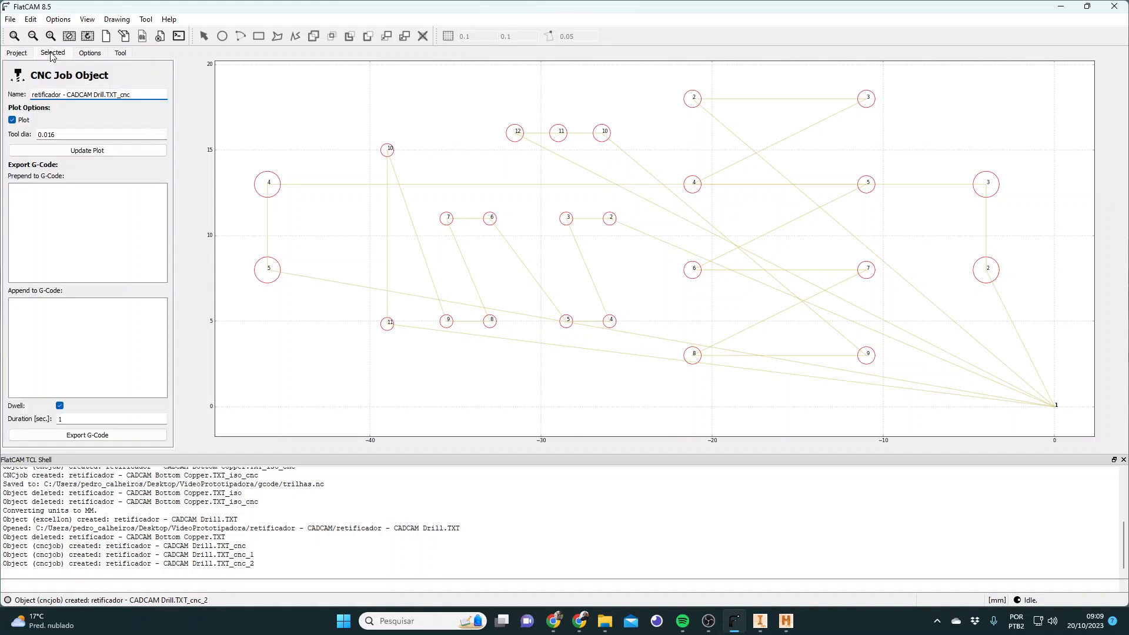
left_click(64, 134)
type("0.7")
double_click(57, 419)
Step: Export the 0.7 mm drilling job's G-code as furos0p7.nc in the VideoPrototipadora gcode folder
left_click(87, 434)
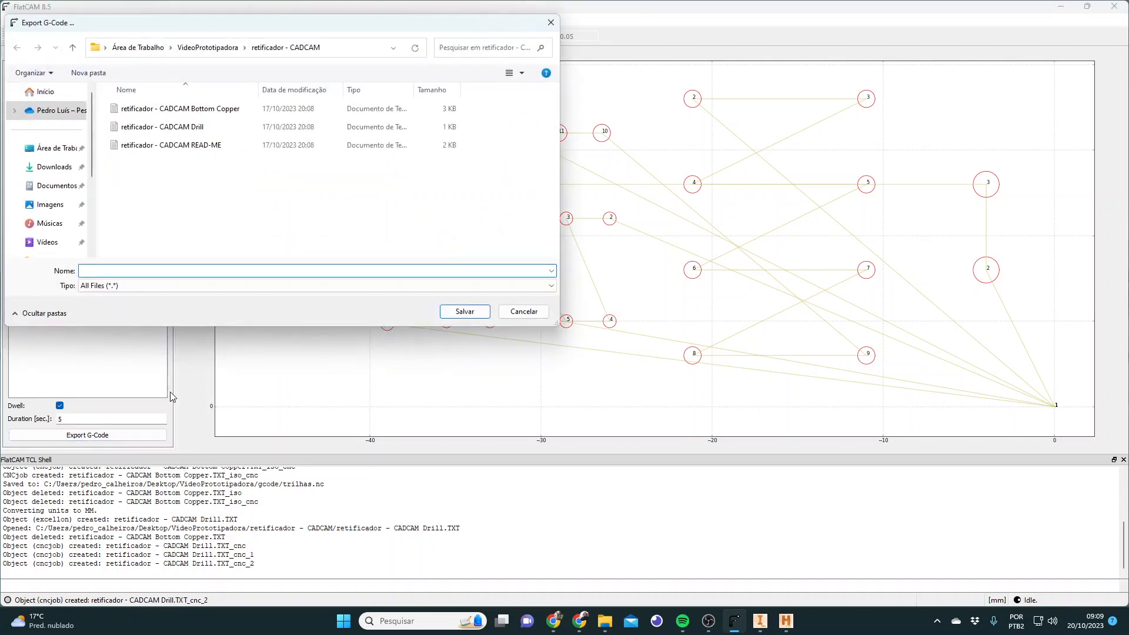
left_click(227, 47)
double_click(131, 111)
left_click(180, 270)
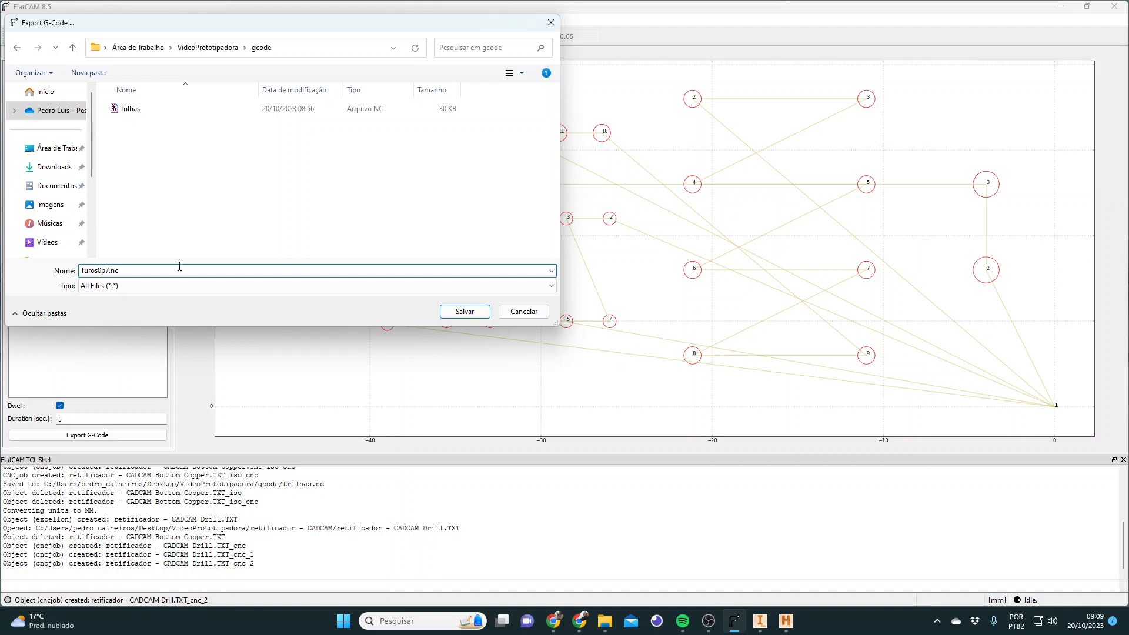
left_click(447, 312)
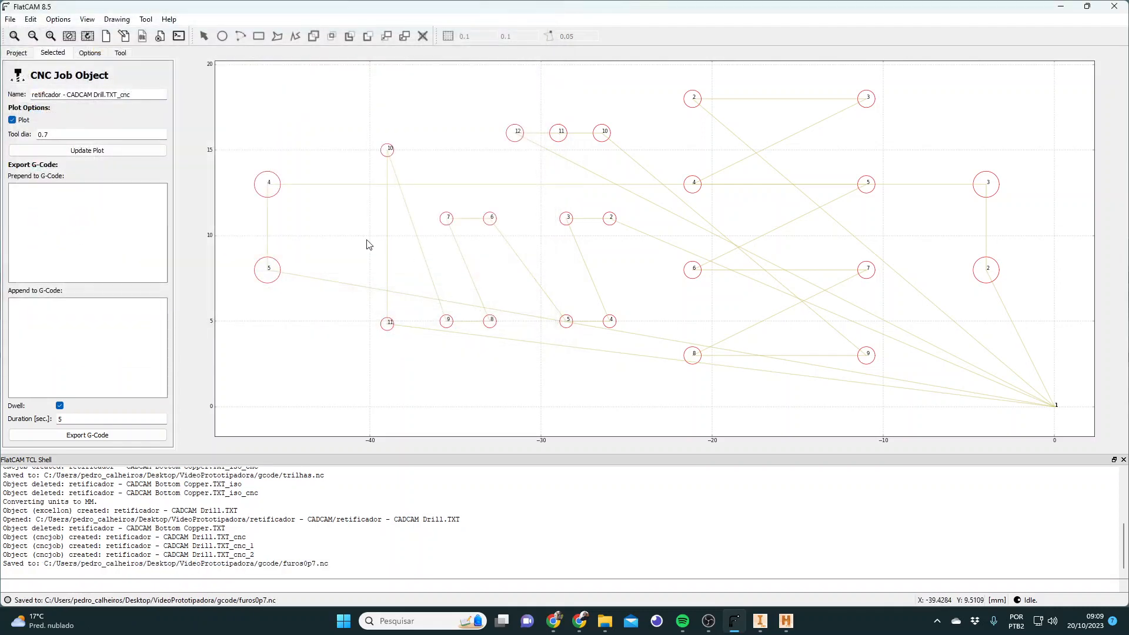
Step: Set the tool diameter to 1 and the dwell duration to 5 seconds for the CNC job "retificador - CADCAM Drill.TXT_cnc_1"
left_click(17, 52)
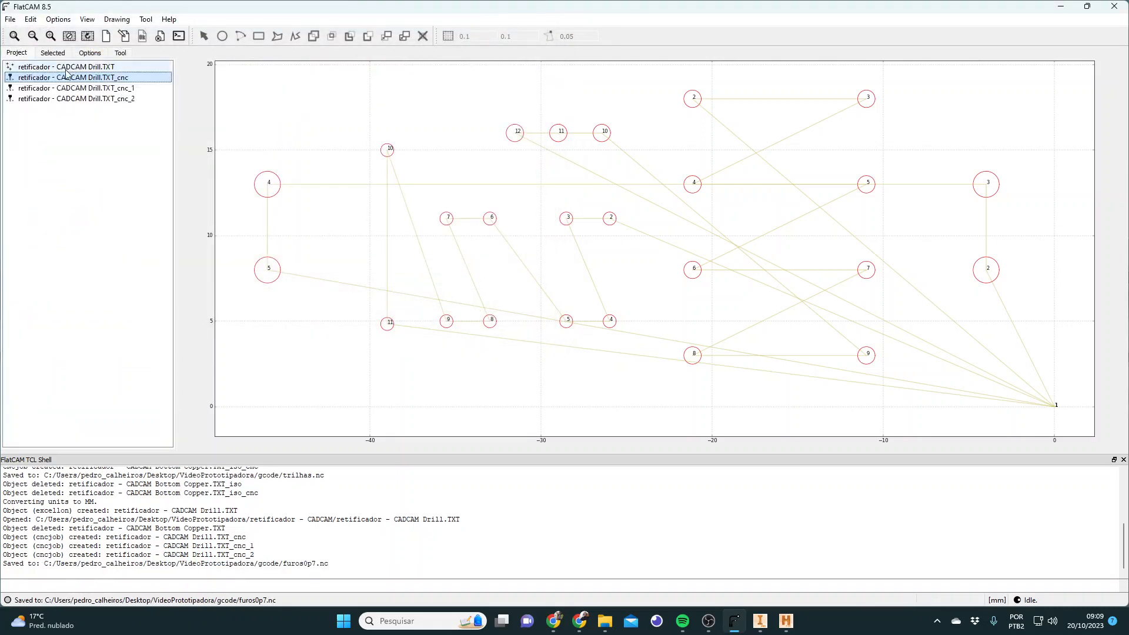
left_click(119, 89)
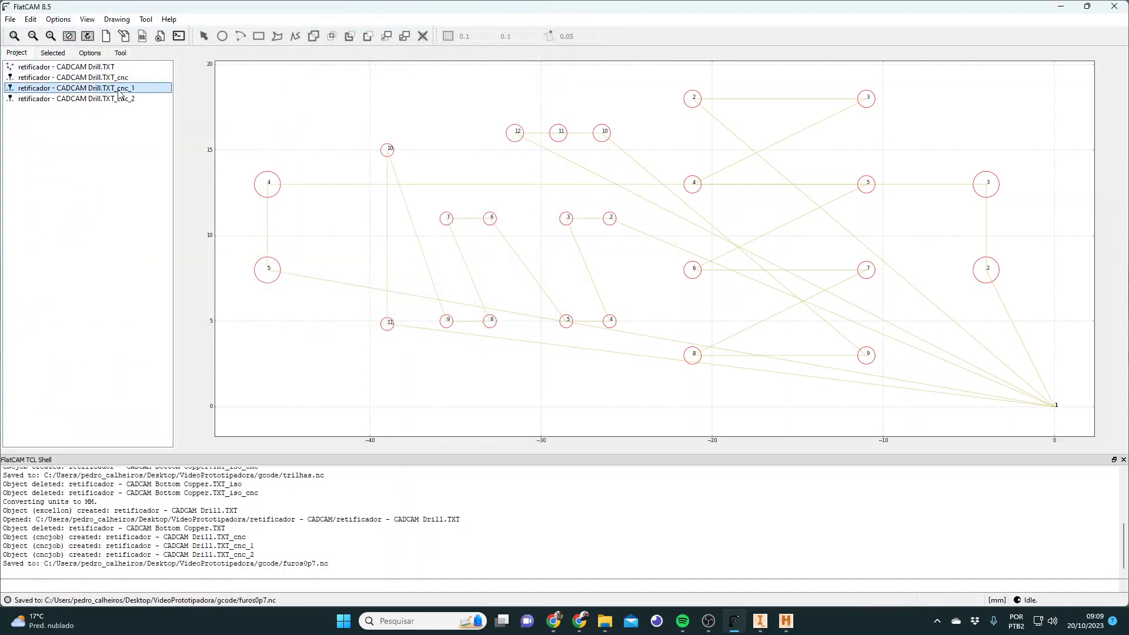
left_click(53, 53)
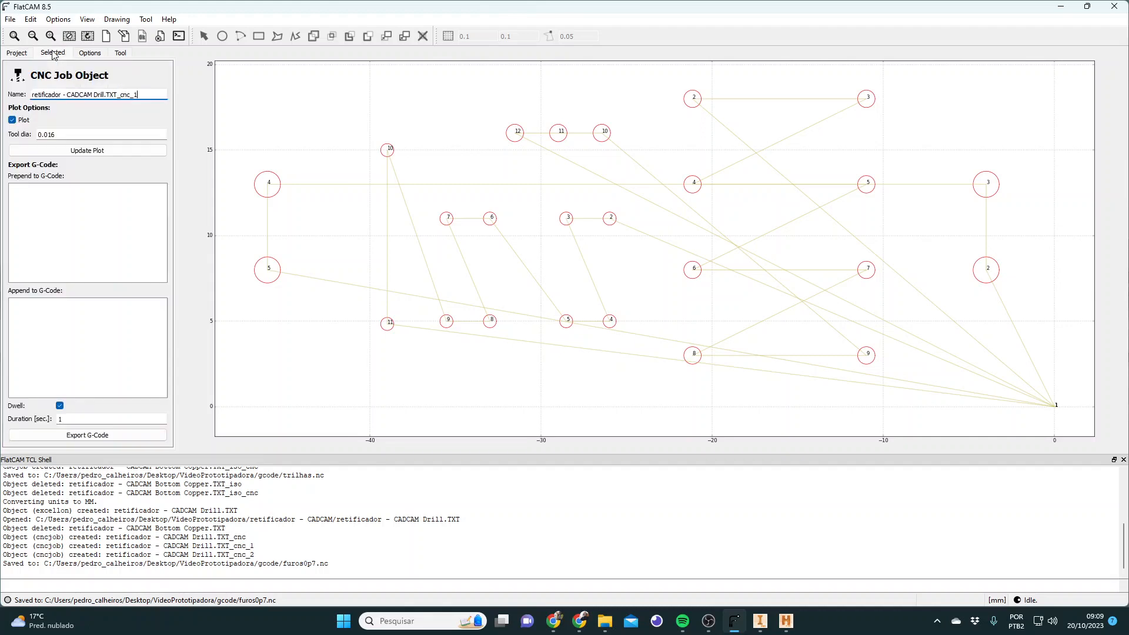
left_click(66, 134)
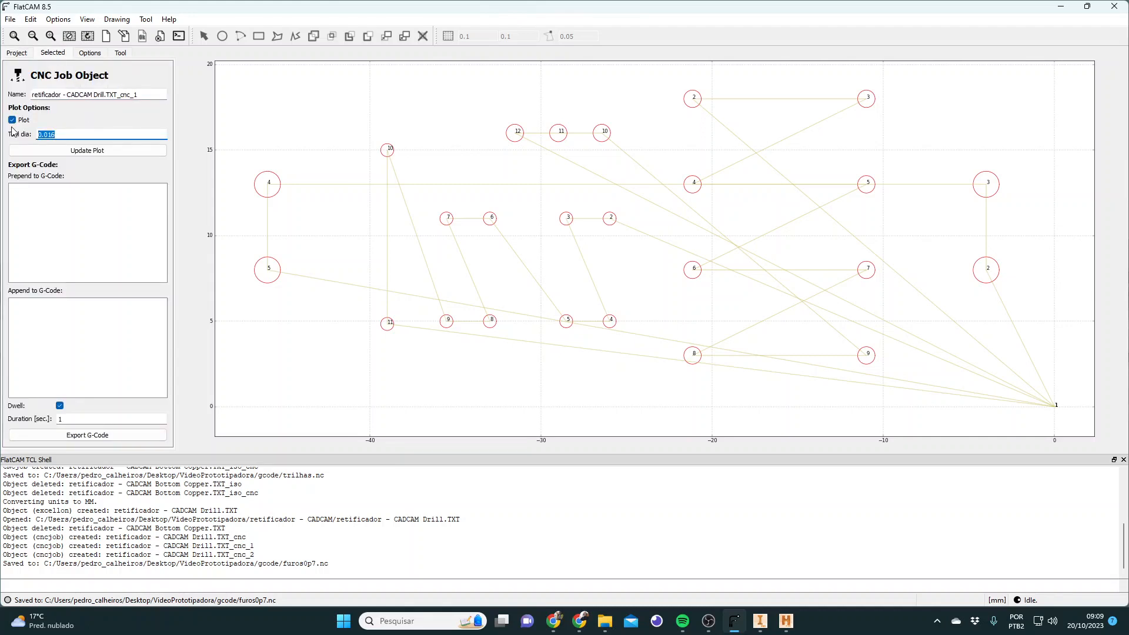
type("1")
left_click(76, 418)
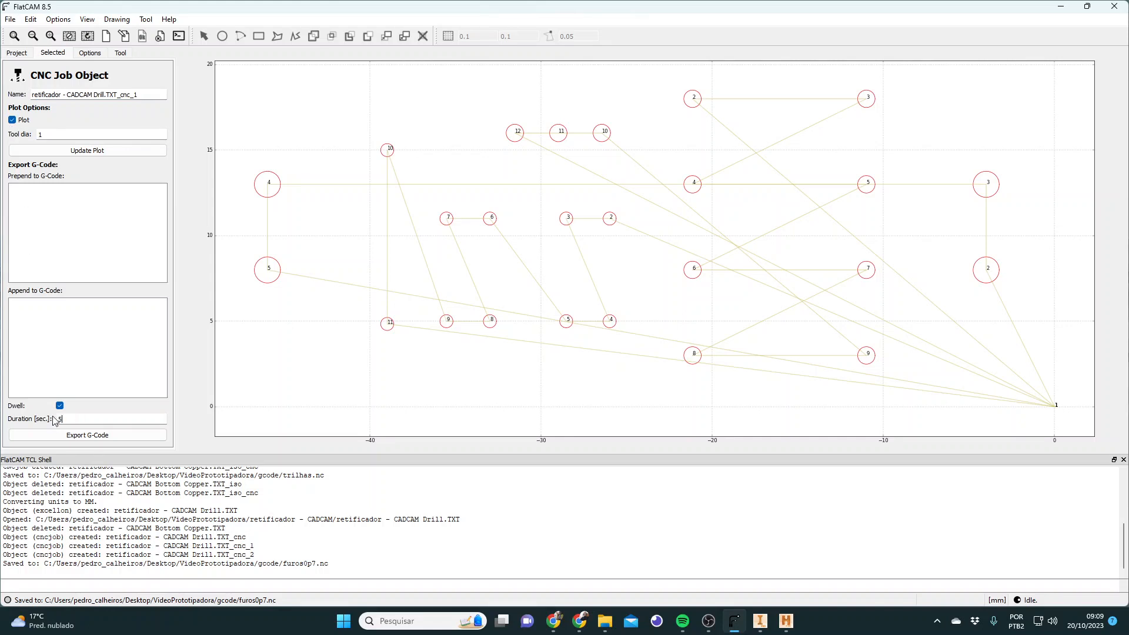
type("5")
Step: Export the 1 mm drilling job's G-code as furos1p0.nc in the VideoPrototipadora gcode folder
left_click(80, 436)
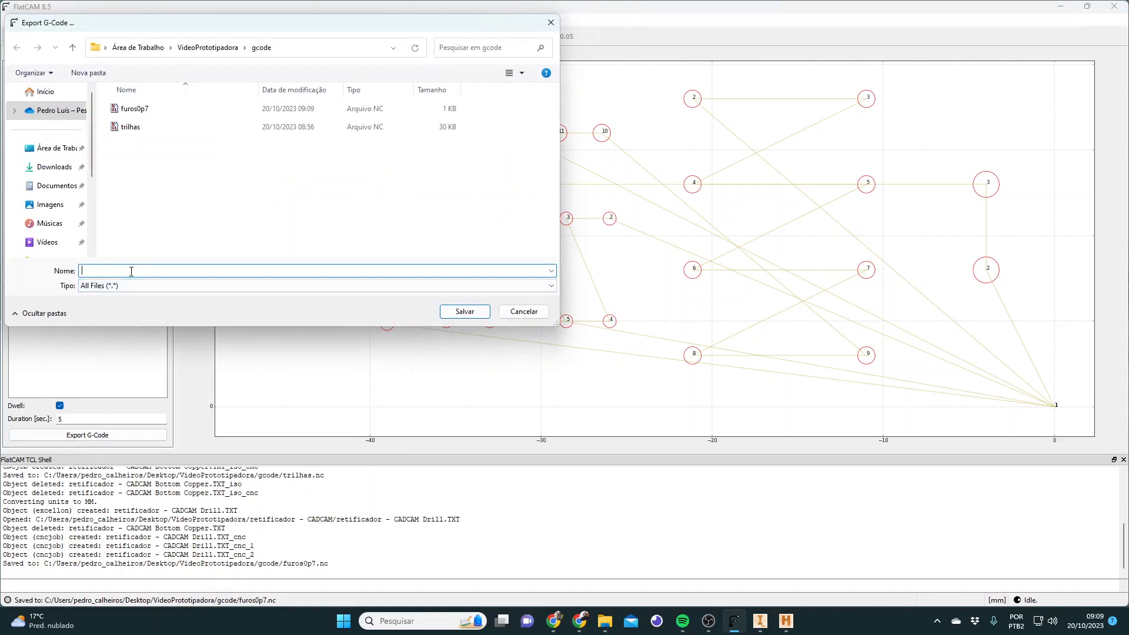
type("furos")
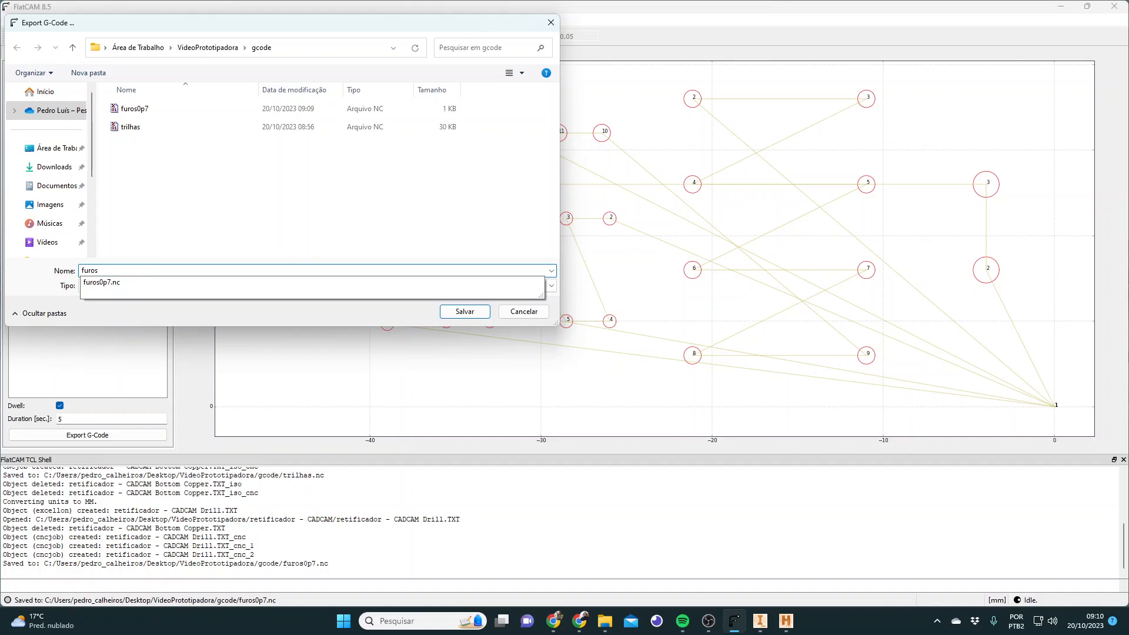
type("1p0.nc")
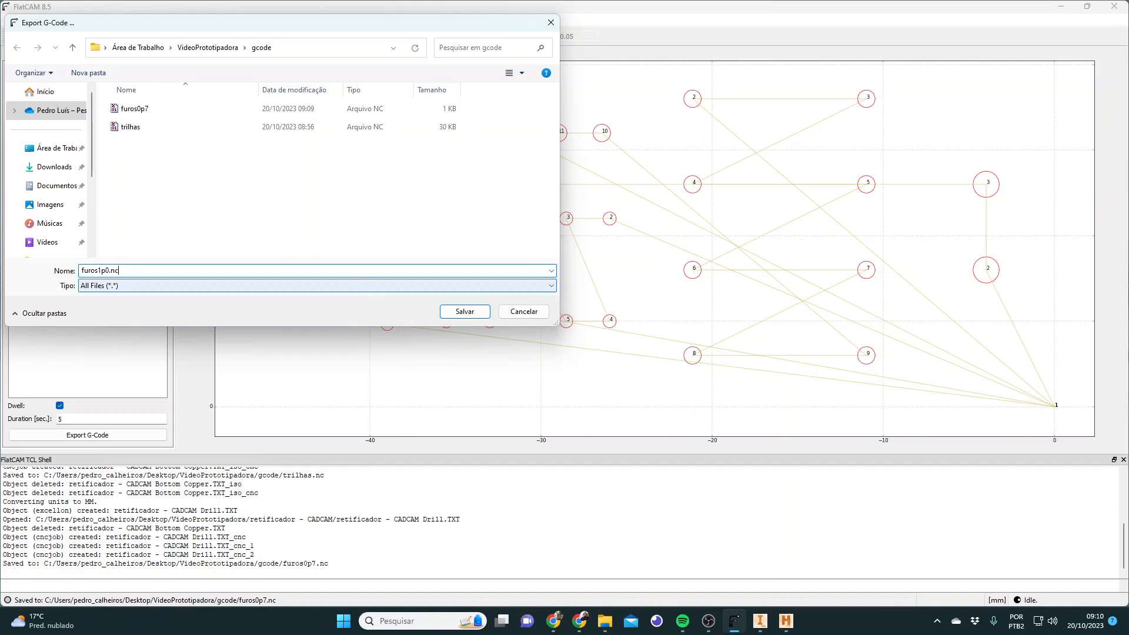
left_click(460, 313)
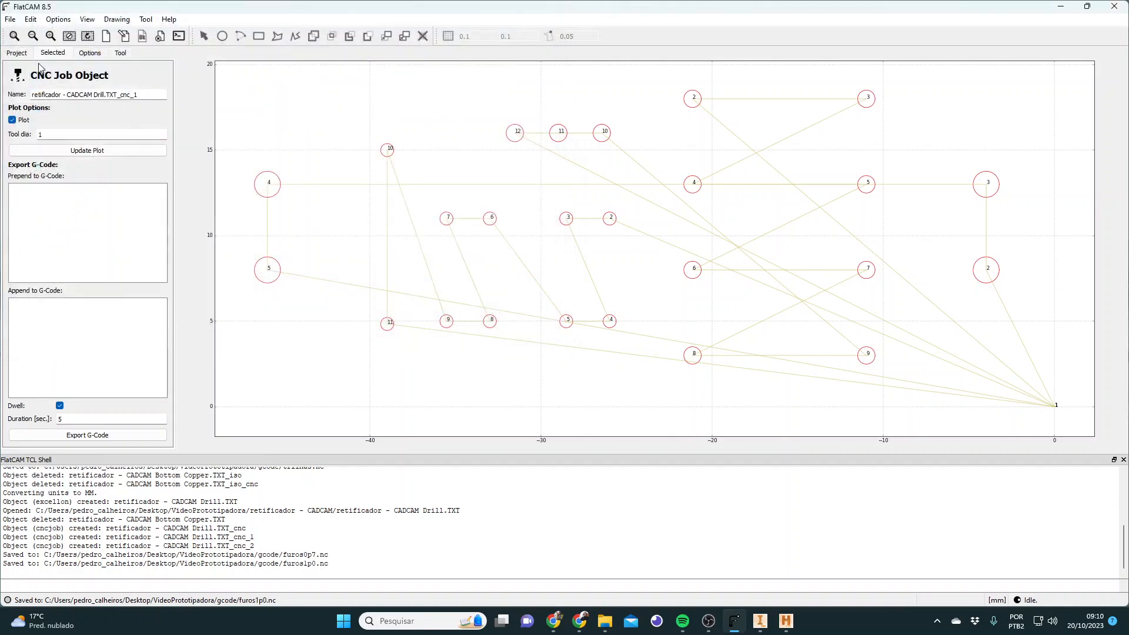
Step: Set the tool diameter to 1.5 and the dwell duration to 5 seconds for the CNC job "retificador - CADCAM Drill.TXT_cnc_2"
left_click(16, 54)
left_click(96, 99)
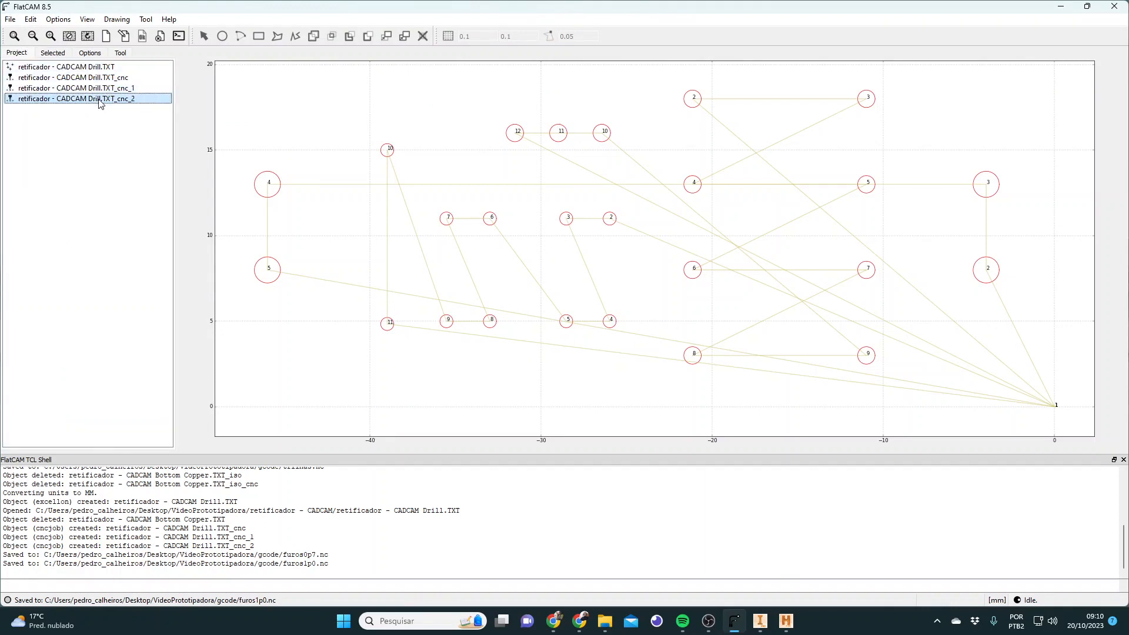
left_click(52, 53)
left_click_drag(71, 135, 9, 140)
type("1.5")
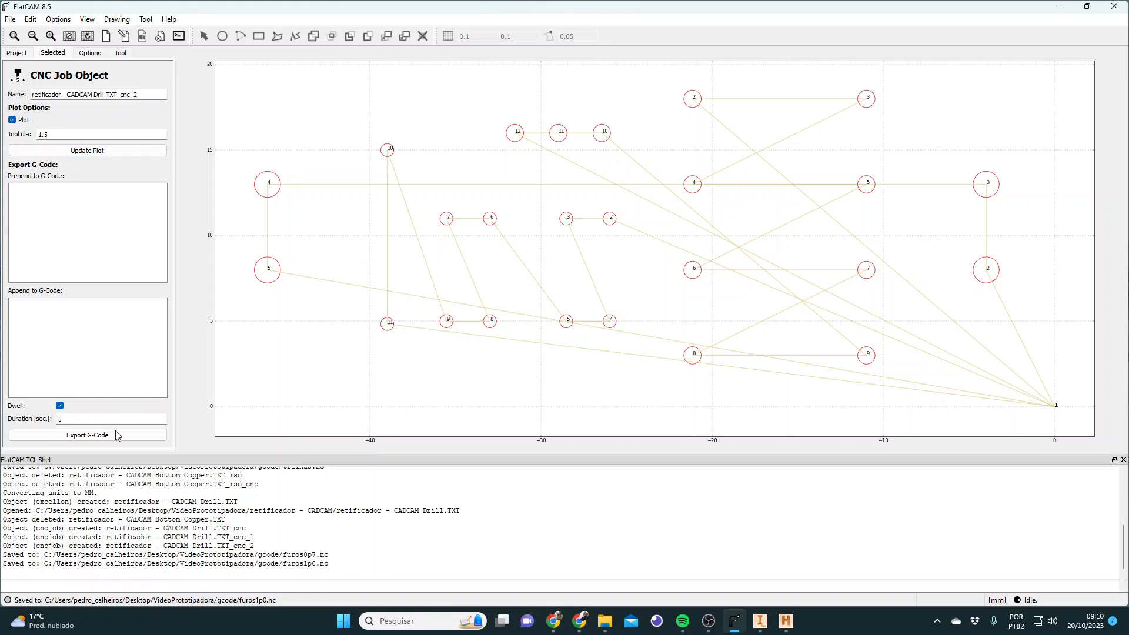
Step: Export the 1.5 mm drilling job's G-code as furos1p5.nc in the VideoPrototipadora gcode folder
left_click(89, 436)
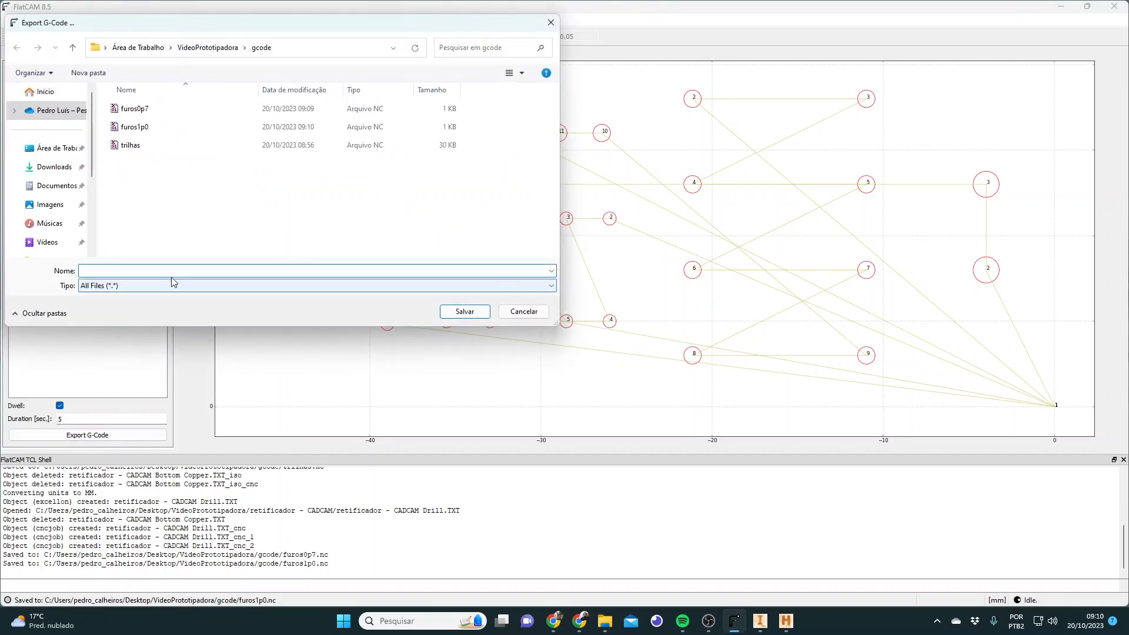
type("furos1p5")
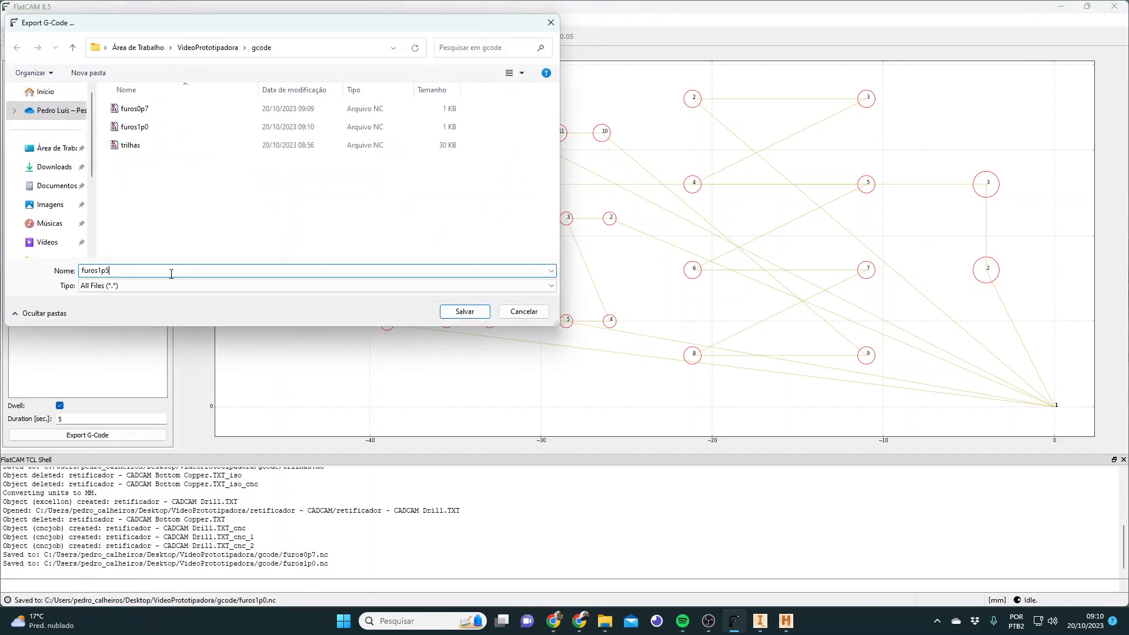
type(".nc")
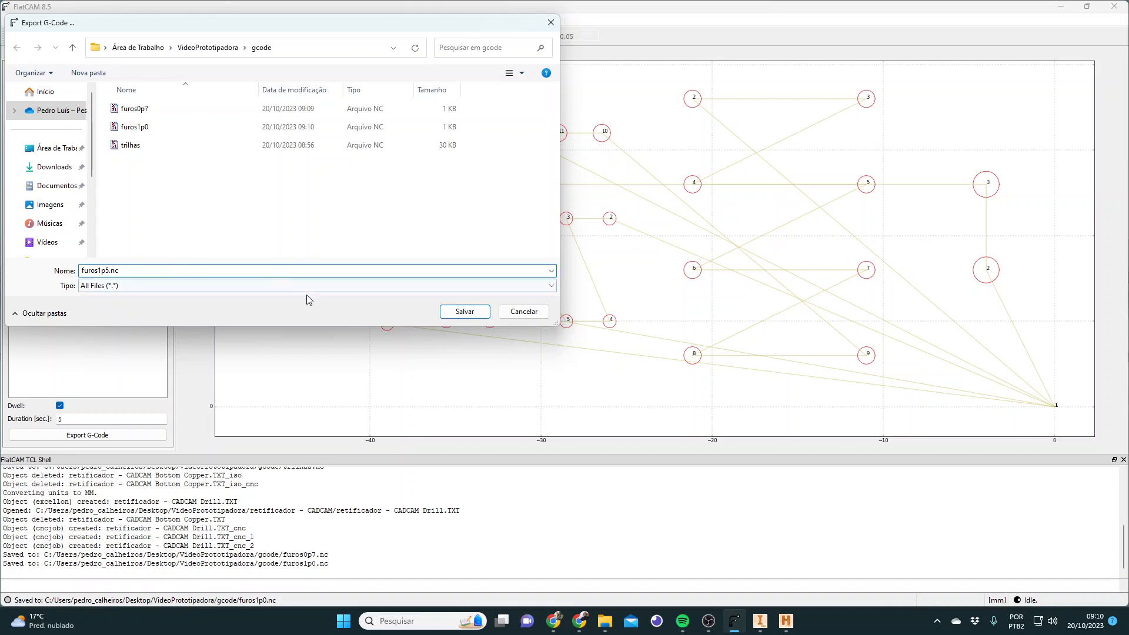
left_click(476, 316)
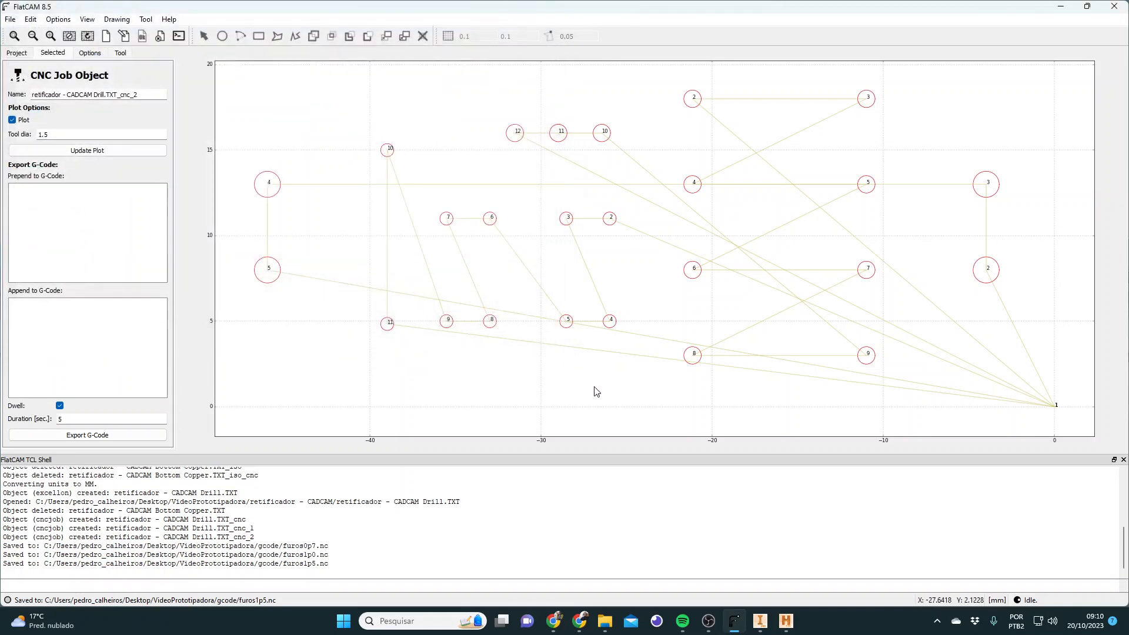
Step: Switch to File Explorer and open furos0p7, furos1p0 and furos1p5 from the gcode folder in Autodesk HSM Edit
left_click(605, 621)
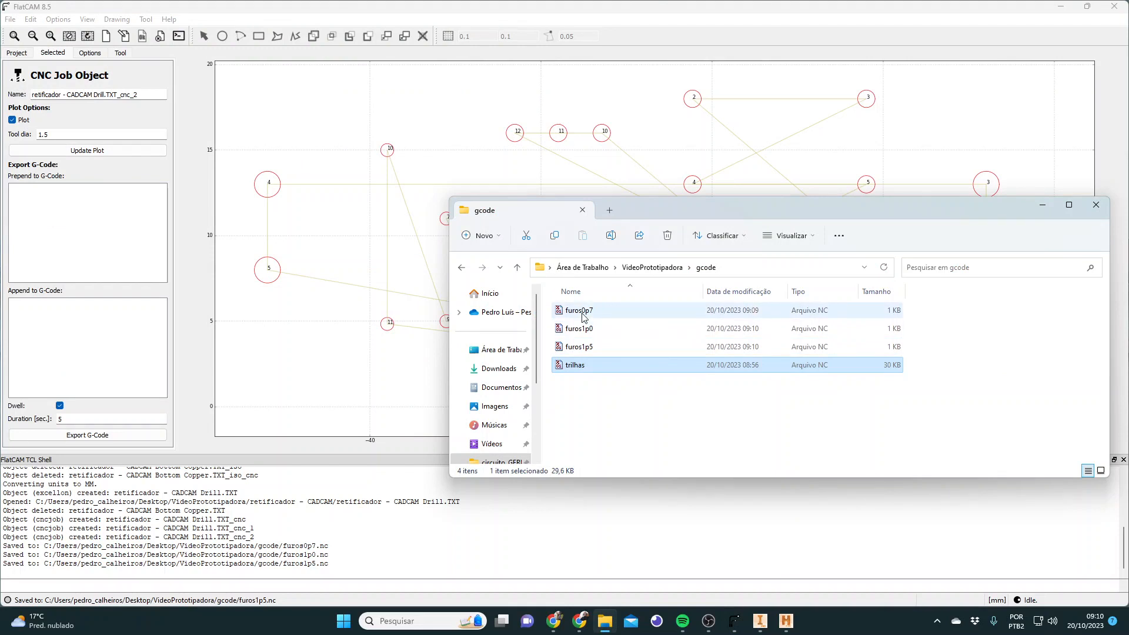
left_click_drag(545, 352, 577, 303)
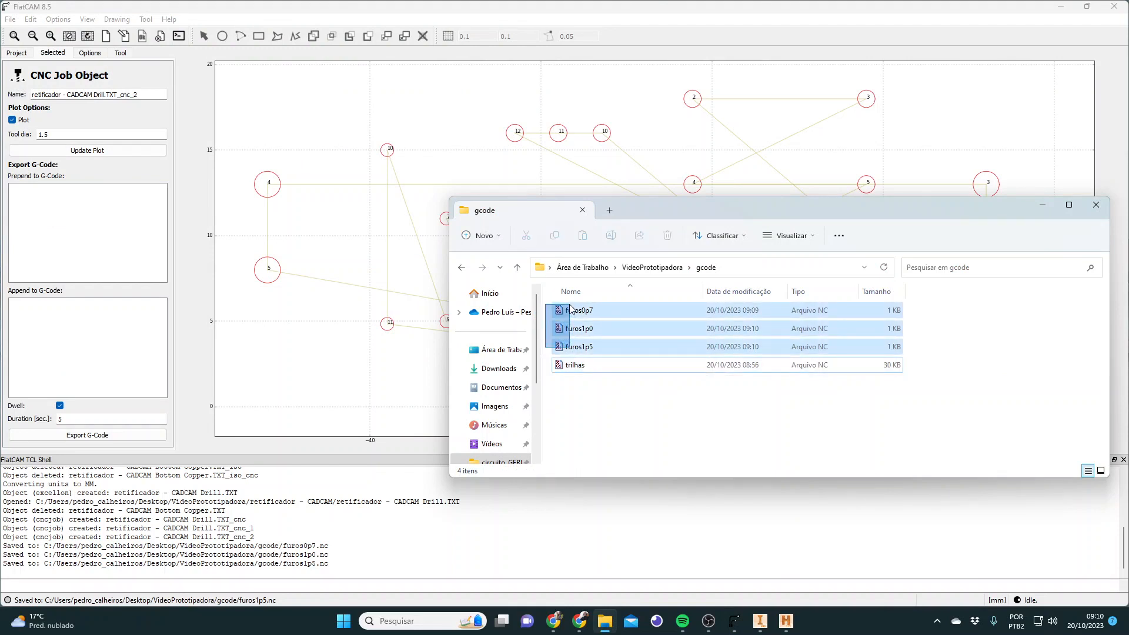
left_click(582, 391)
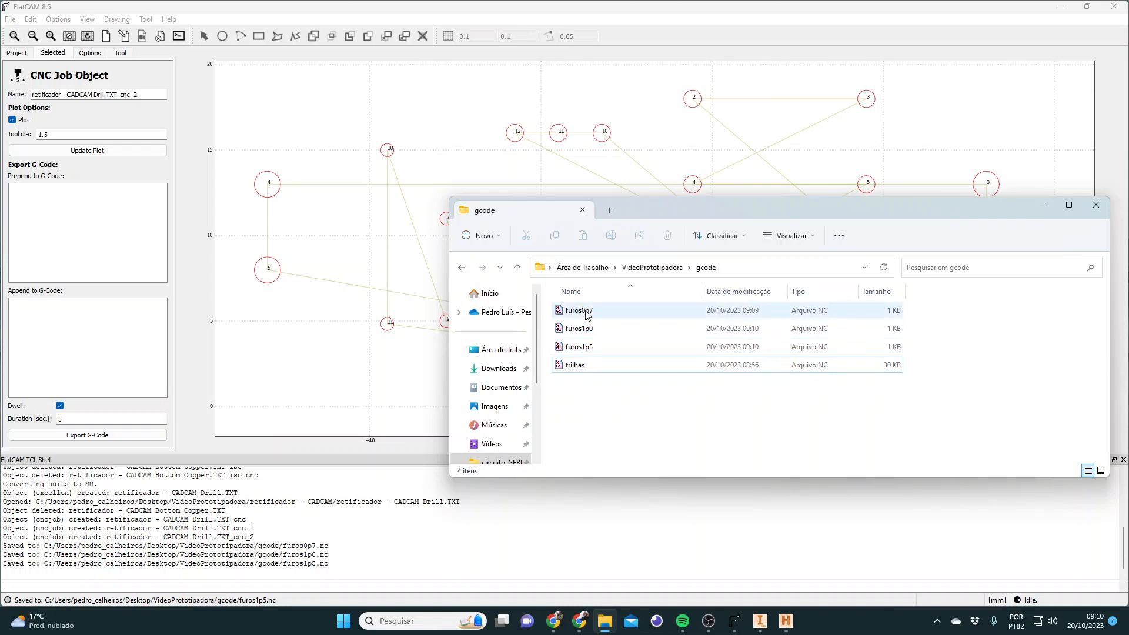
left_click_drag(544, 310, 585, 351)
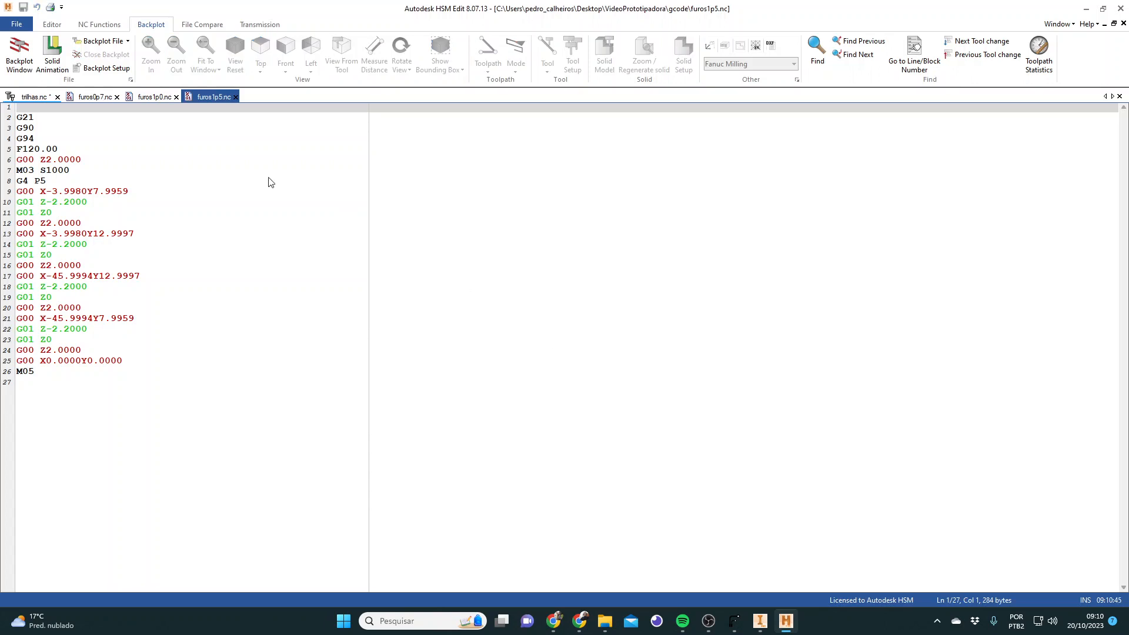
Step: Look through the G-code of the three drilling programs furos0p7.nc, furos1p0.nc and furos1p5.nc
left_click(88, 97)
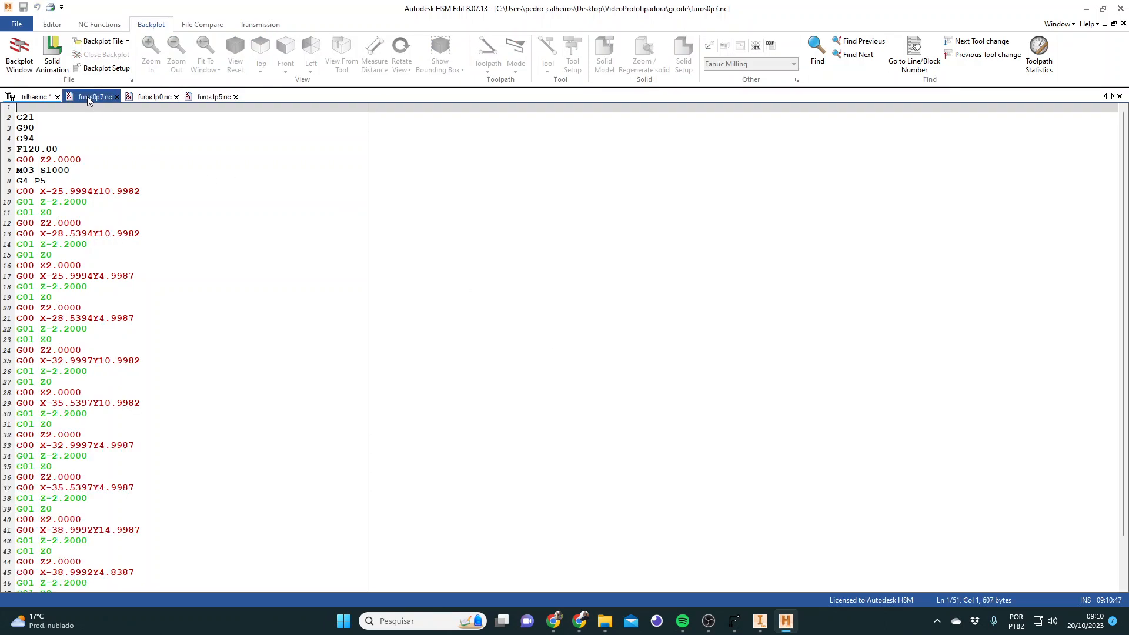
left_click(156, 98)
left_click(215, 97)
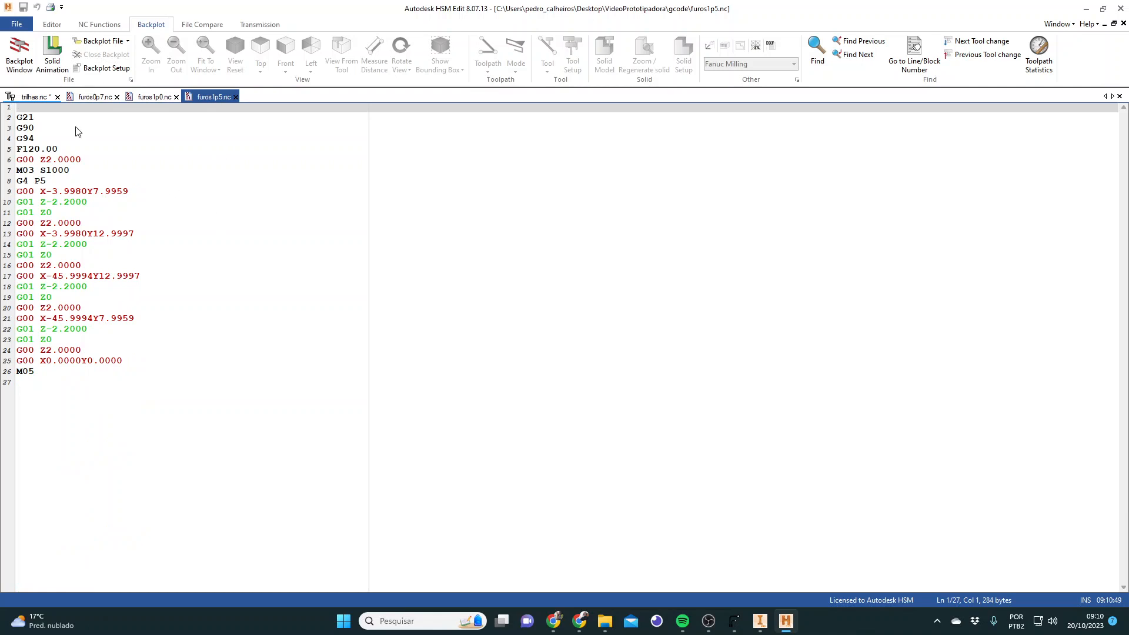
Step: Backplot the furos0p7.nc drilling program and play its toolpath simulation
left_click(94, 98)
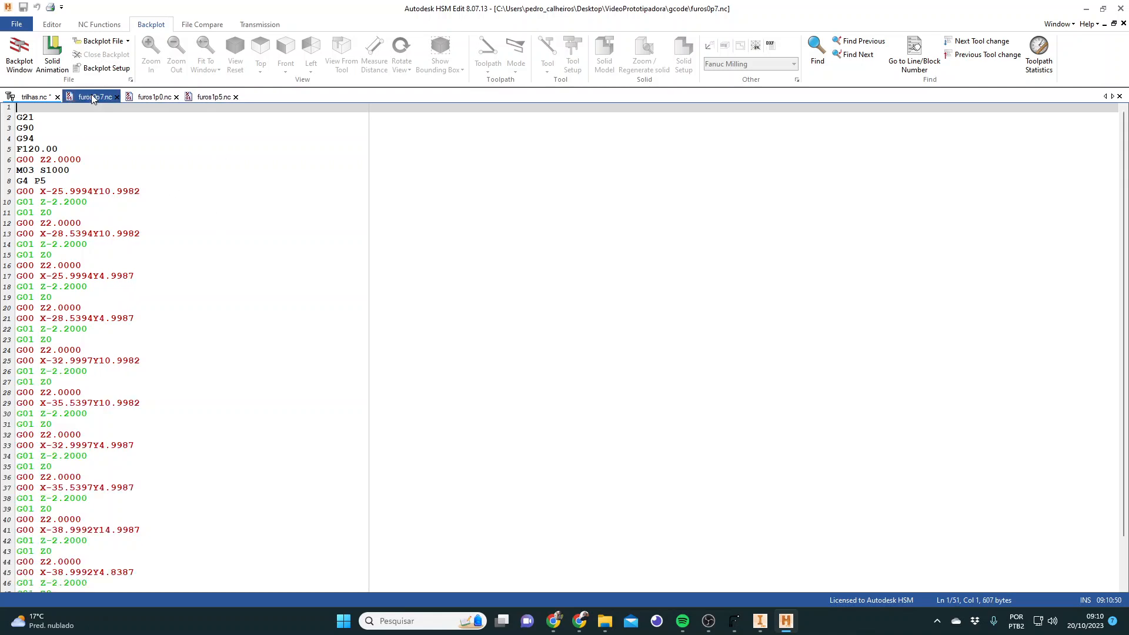
left_click(18, 59)
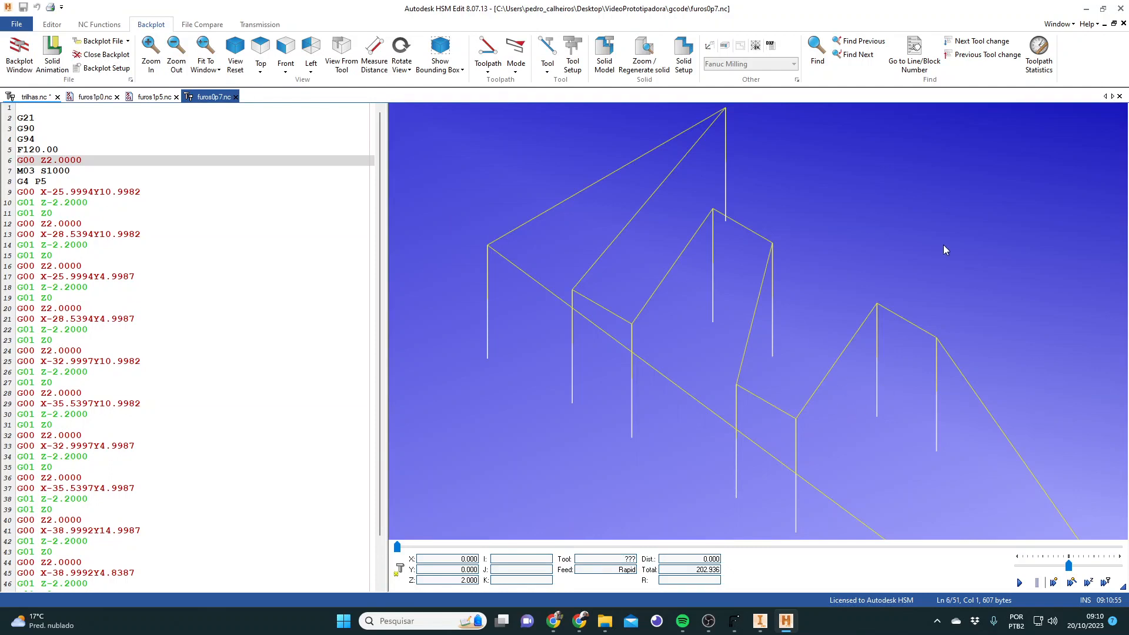
left_click(1018, 583)
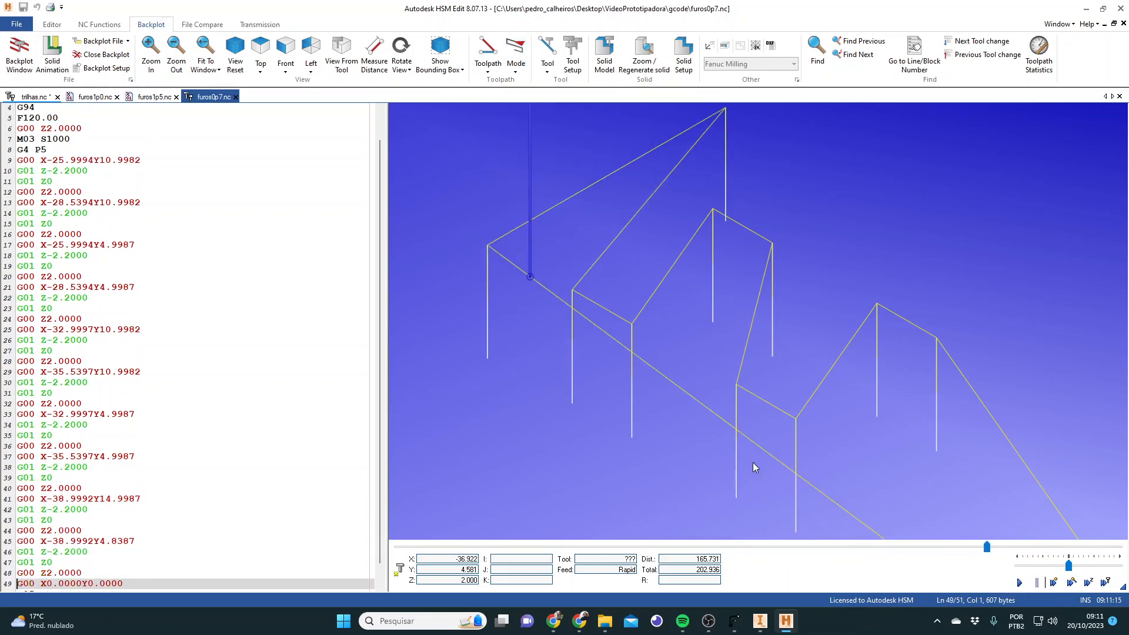
Step: Backplot the furos1p0.nc and furos1p5.nc drilling programs and inspect their toolpaths
left_click(88, 97)
left_click(33, 61)
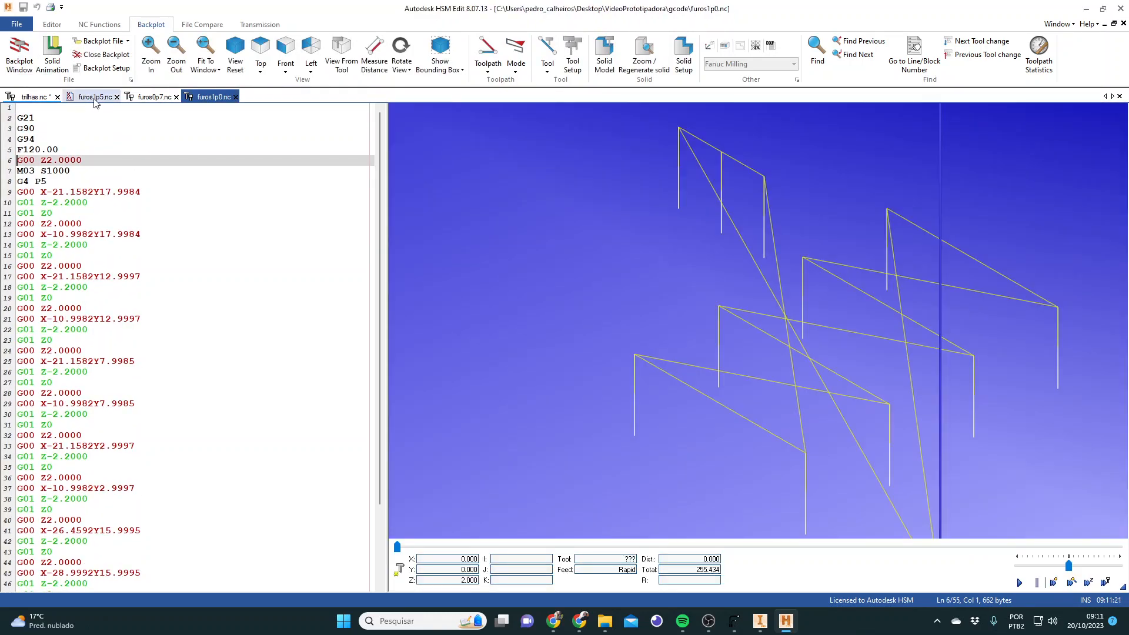
left_click(95, 97)
left_click(25, 53)
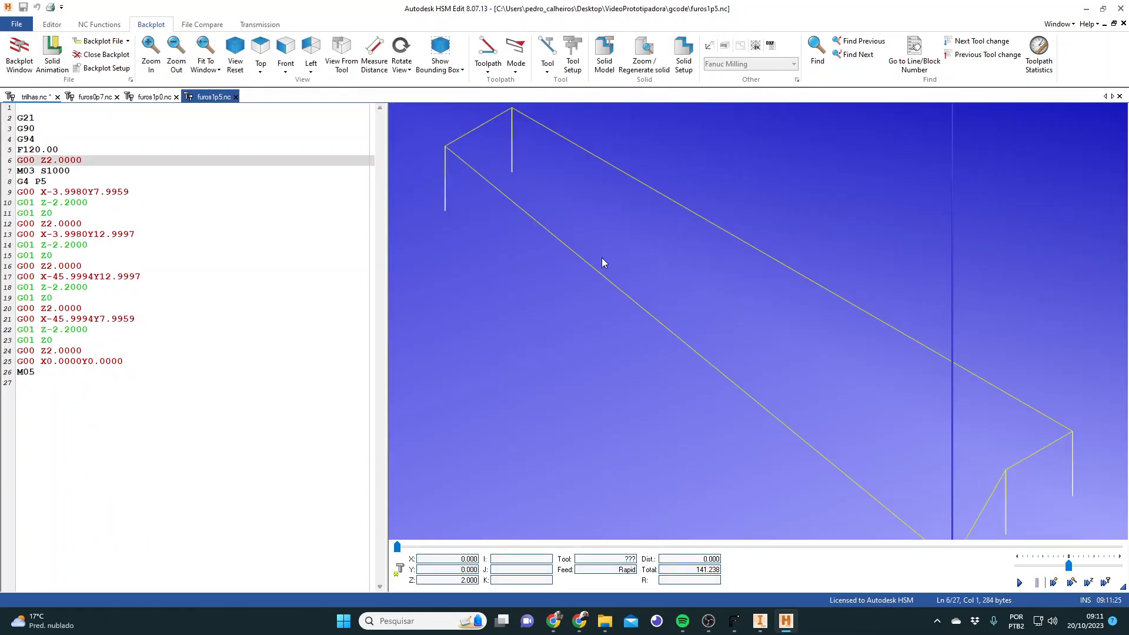
scroll(726, 320, "down", 2)
scroll(804, 350, "up", 2)
scroll(805, 353, "down", 1)
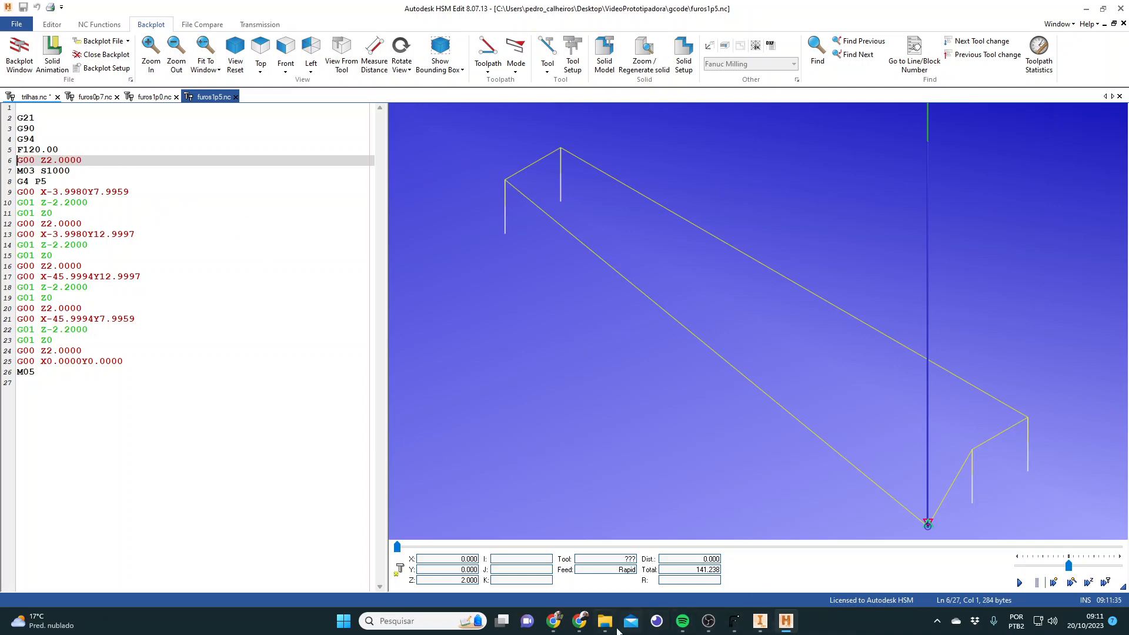
Step: Switch to File Explorer and review the exported G-code files in the gcode folder
left_click(606, 627)
left_click(592, 415)
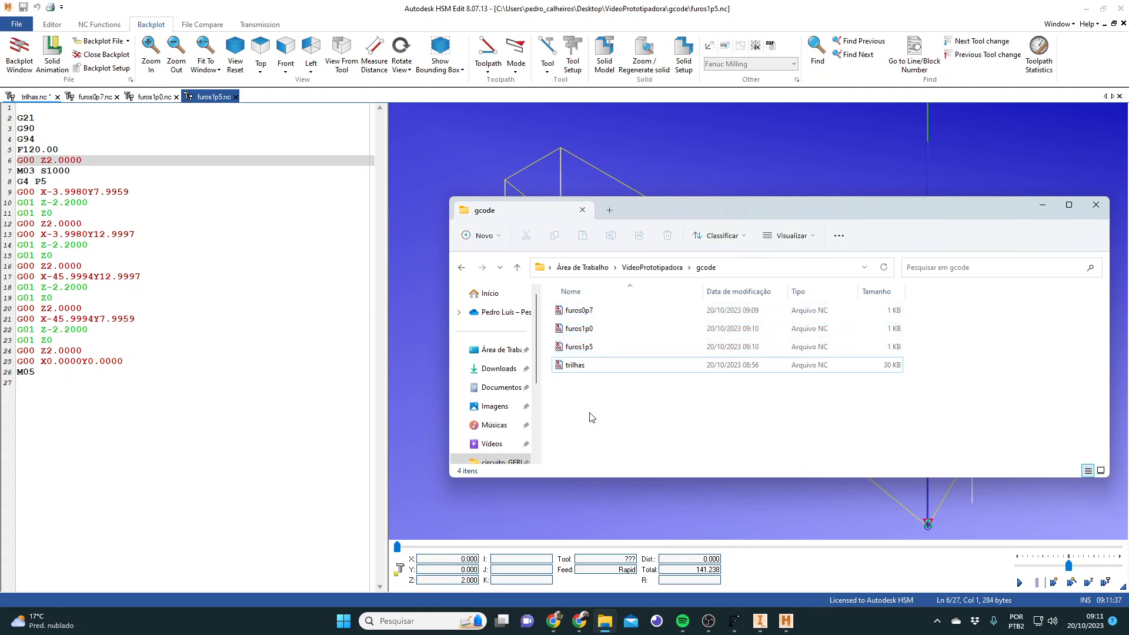